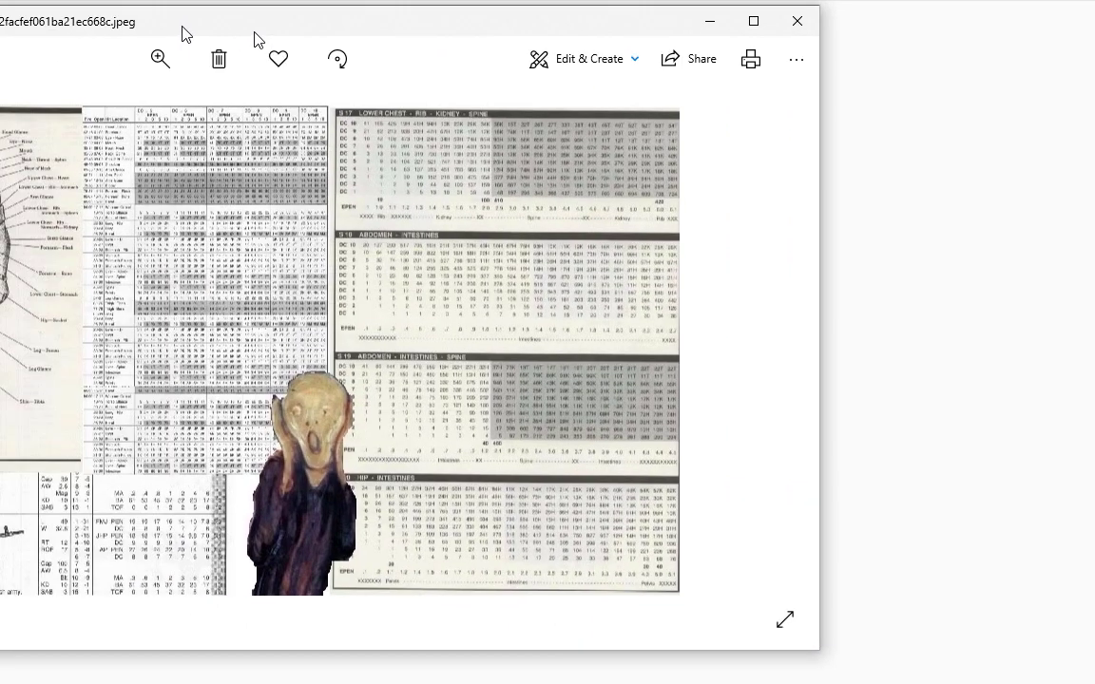
# Move the Photos image window out of view to uncover the Phoenix Command page.
pyautogui.moveTo(183, 32); pyautogui.dragTo(531, 59)
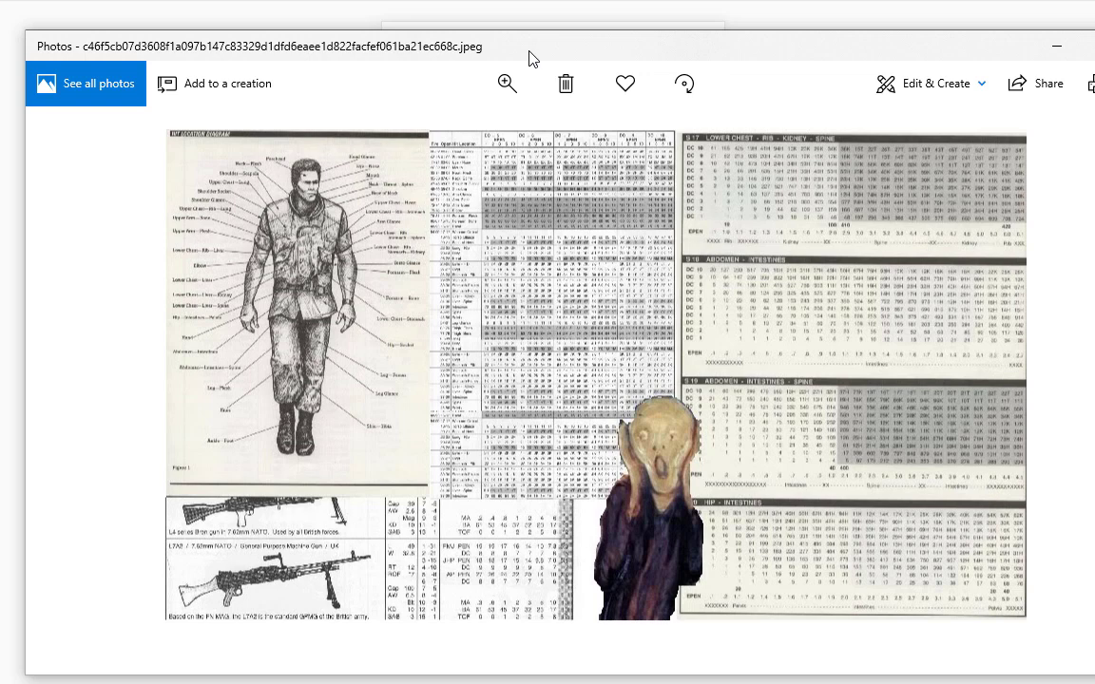
pyautogui.moveTo(557, 54); pyautogui.dragTo(0, 54)
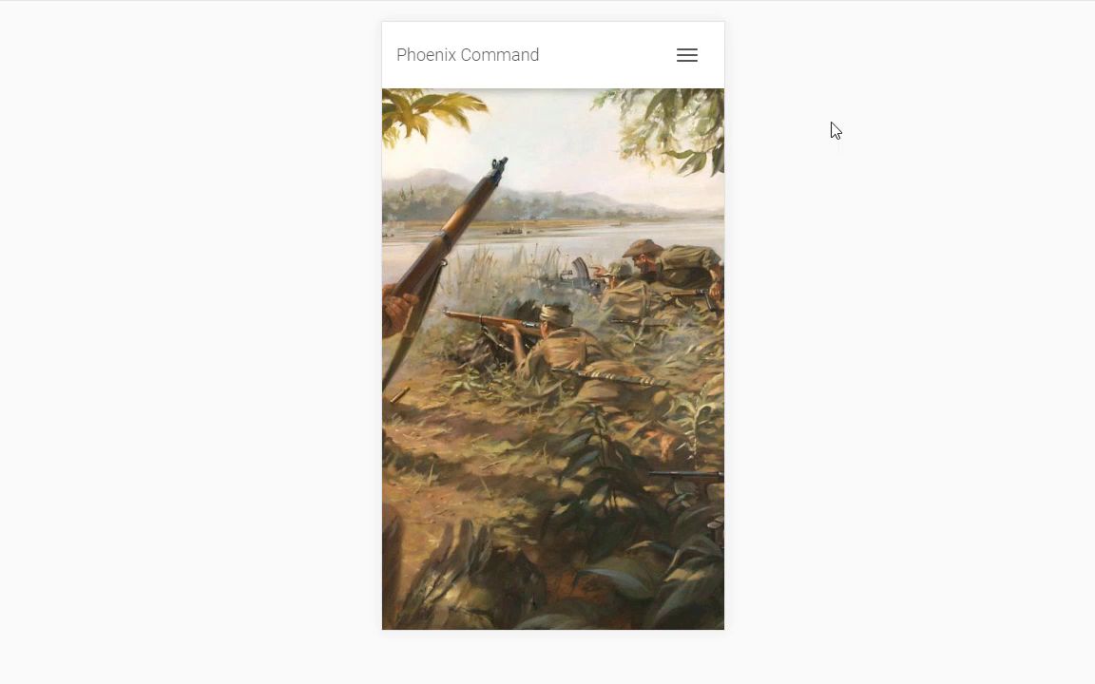
# Sign in to Phoenix Command with the Google account.
pyautogui.click(686, 55)
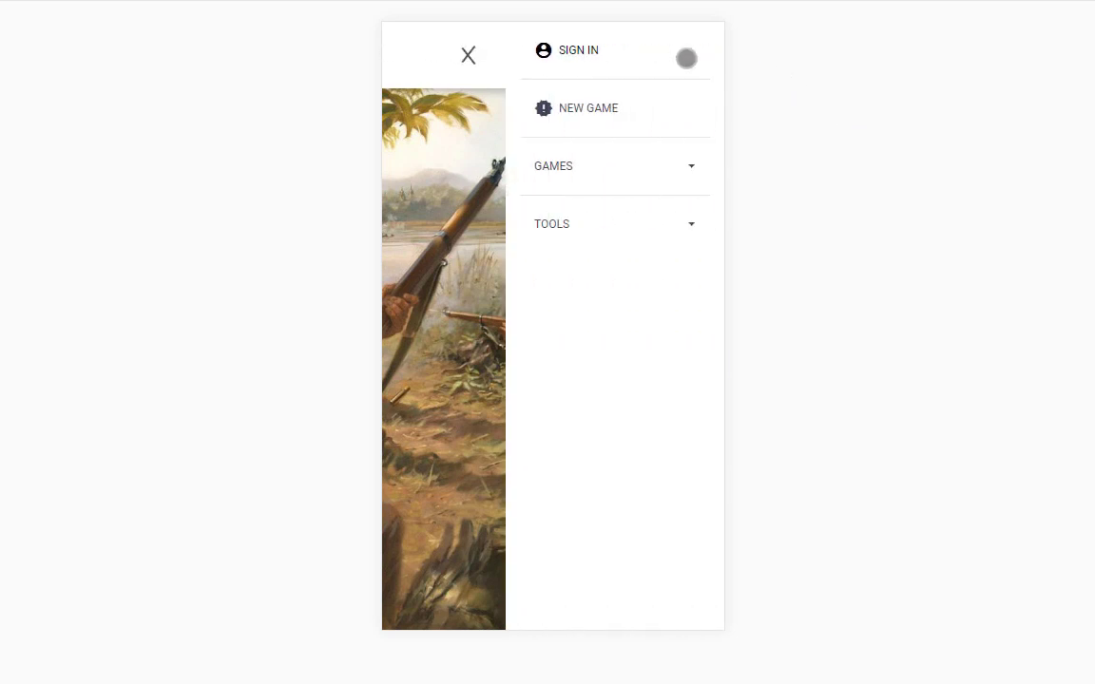
pyautogui.click(577, 54)
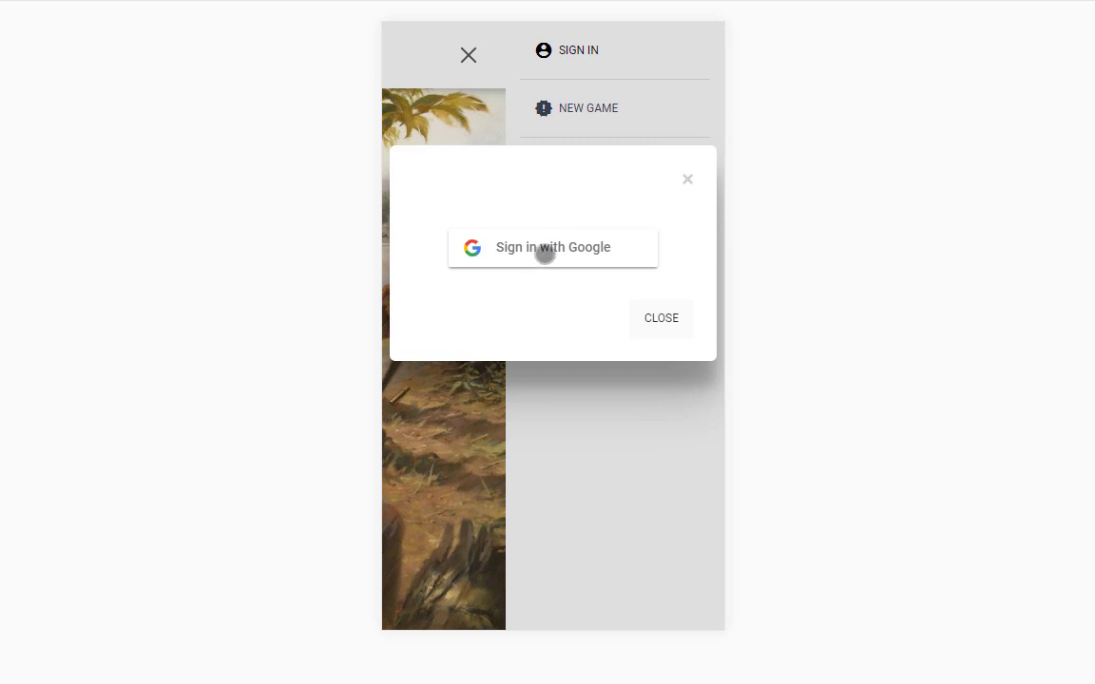
pyautogui.click(545, 252)
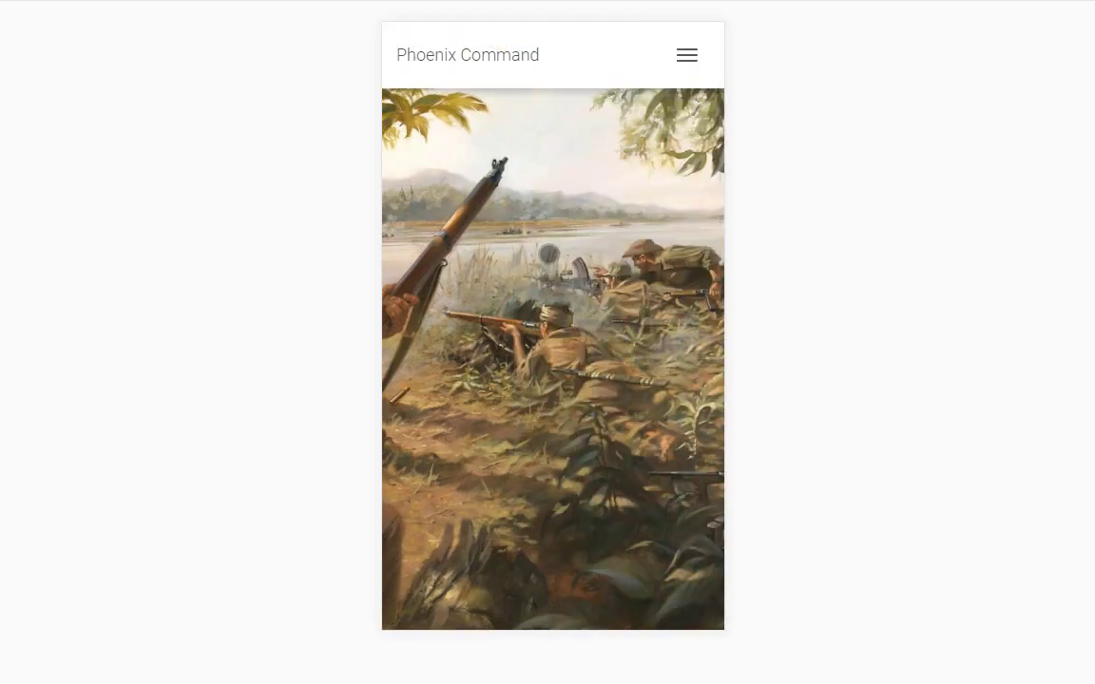
# Review the list of existing games and the available tools.
pyautogui.click(683, 58)
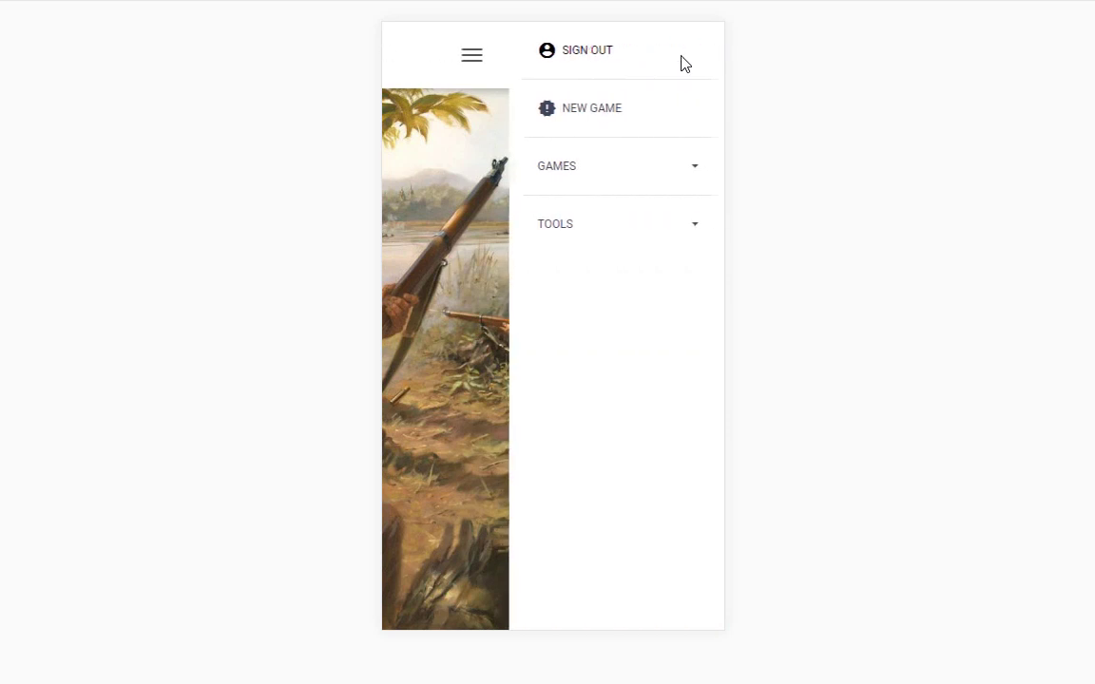
pyautogui.click(575, 179)
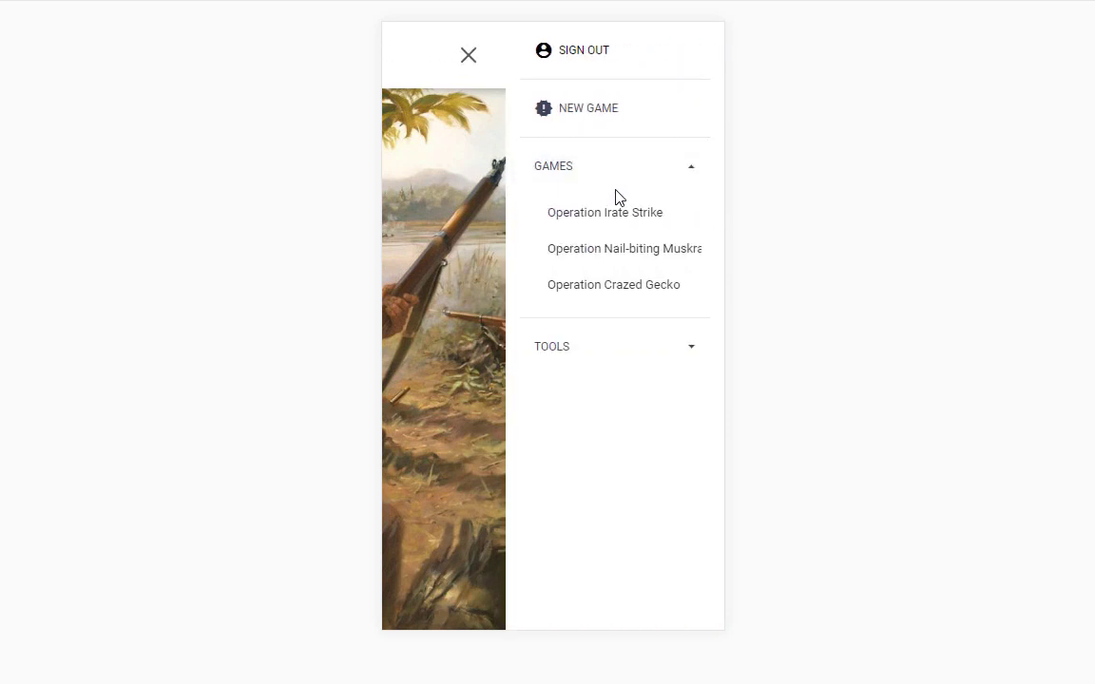
pyautogui.click(577, 347)
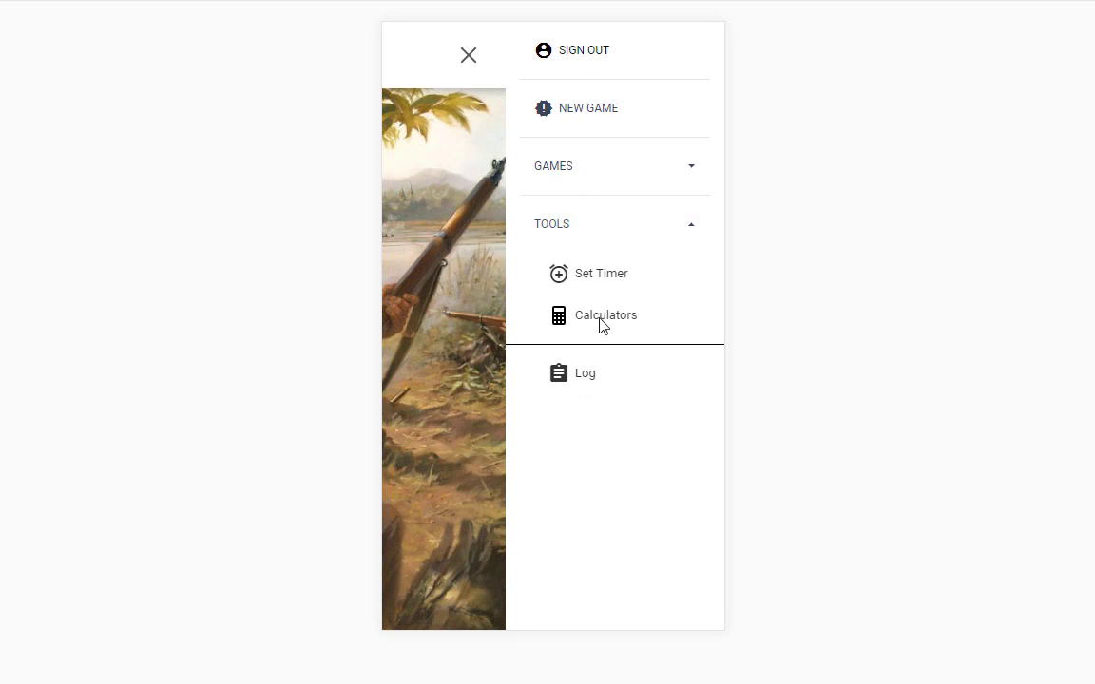
# Start a new game and fill in its name with the random name generator, regenerating the name twice.
pyautogui.click(579, 110)
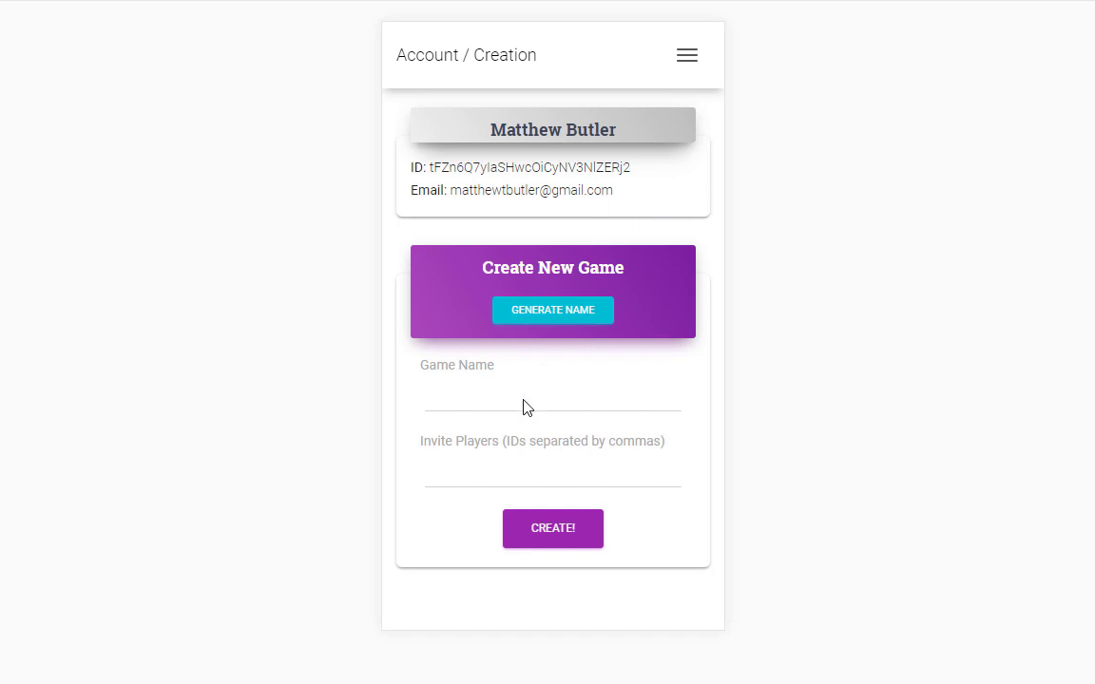
pyautogui.click(476, 409)
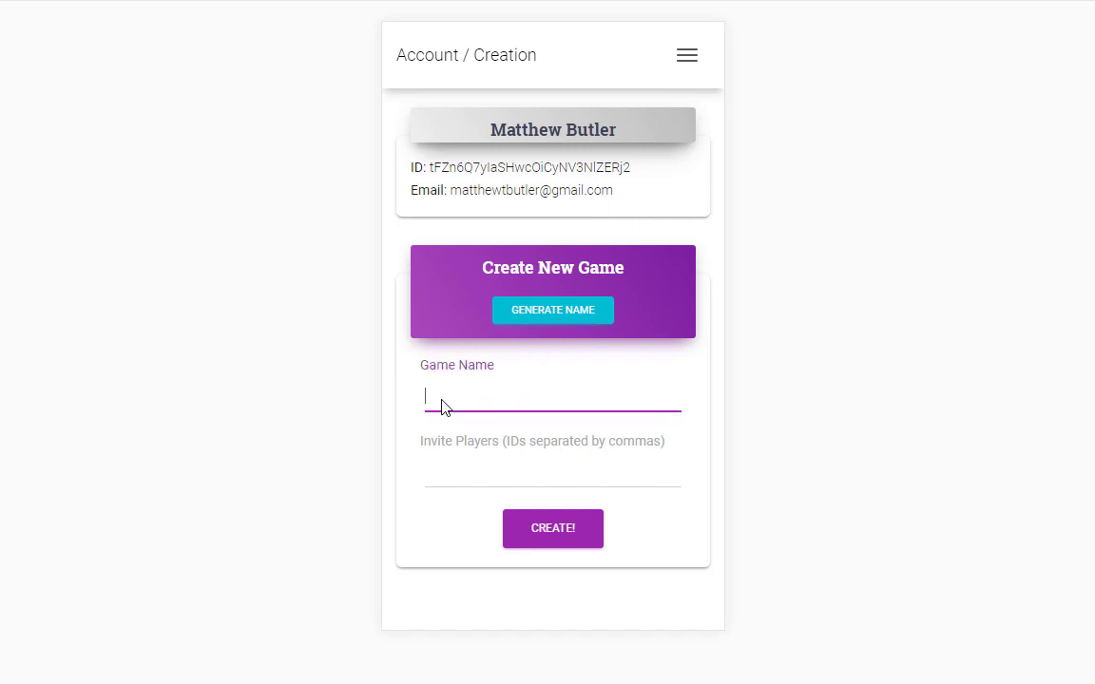
pyautogui.click(496, 477)
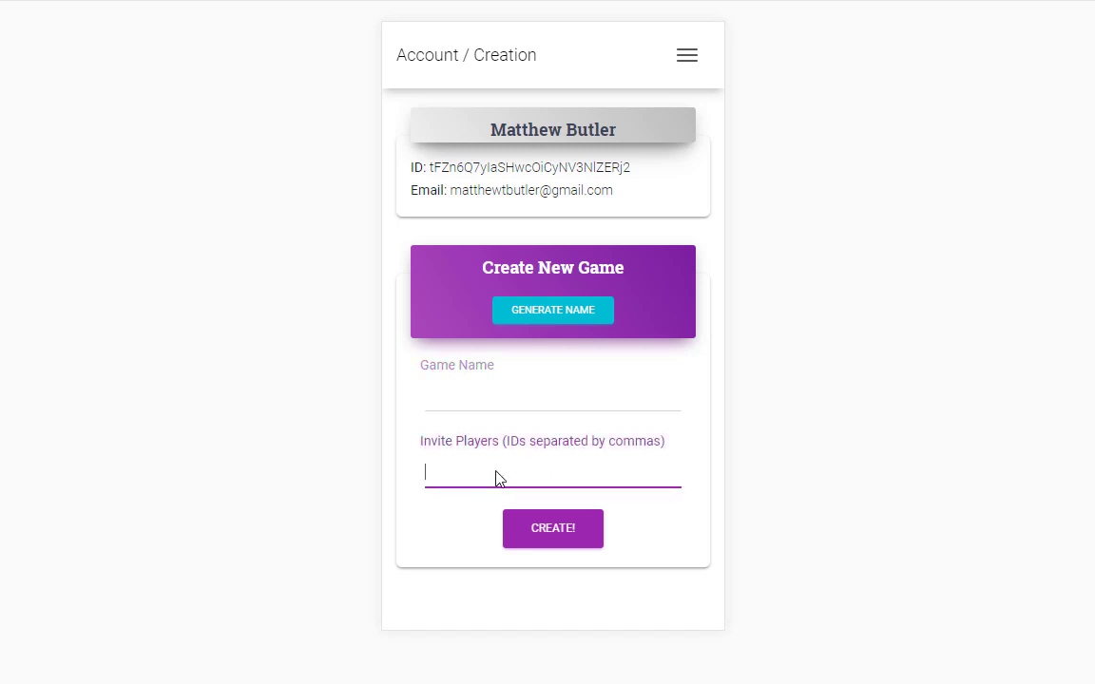
pyautogui.click(471, 394)
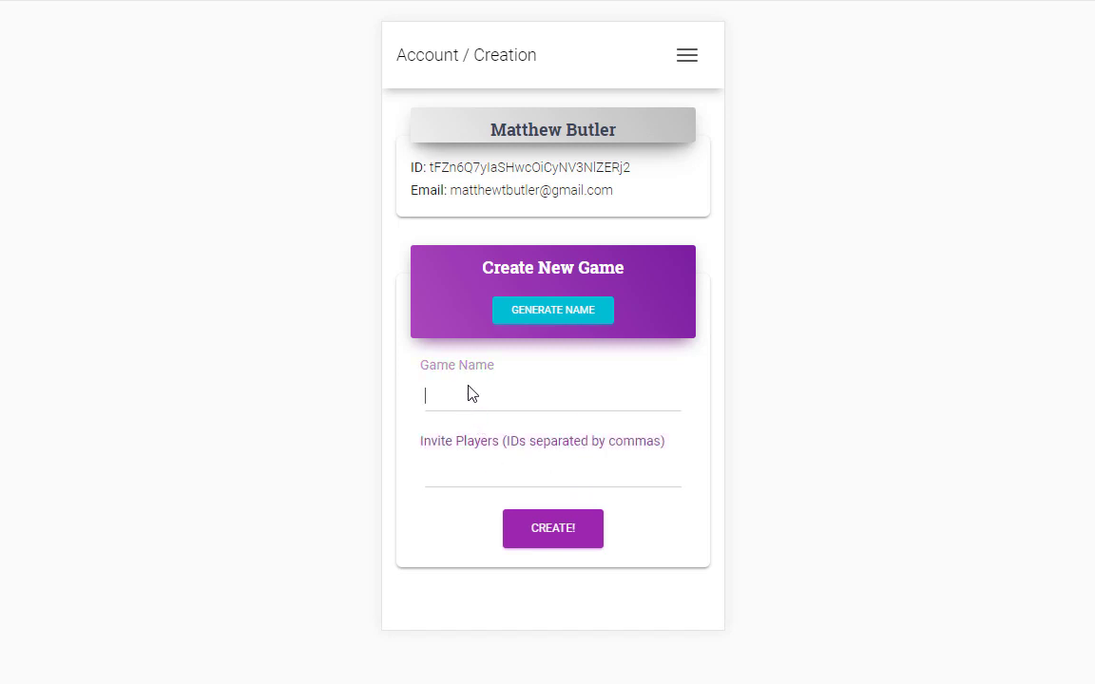
pyautogui.click(556, 314)
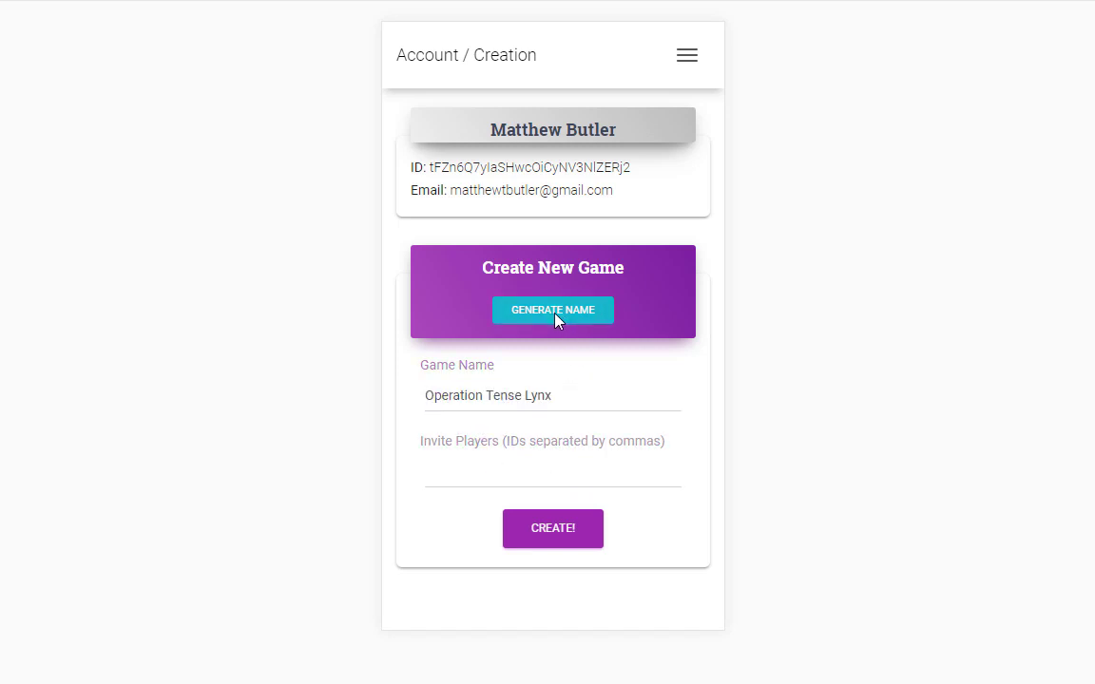
pyautogui.click(557, 319)
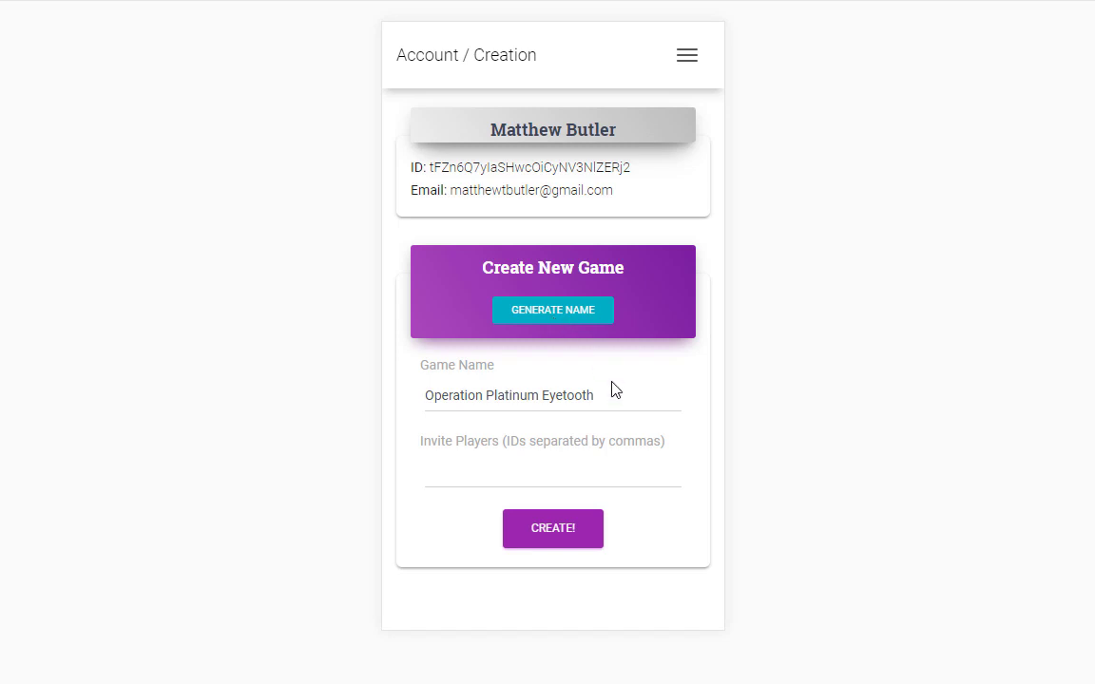
pyautogui.click(556, 317)
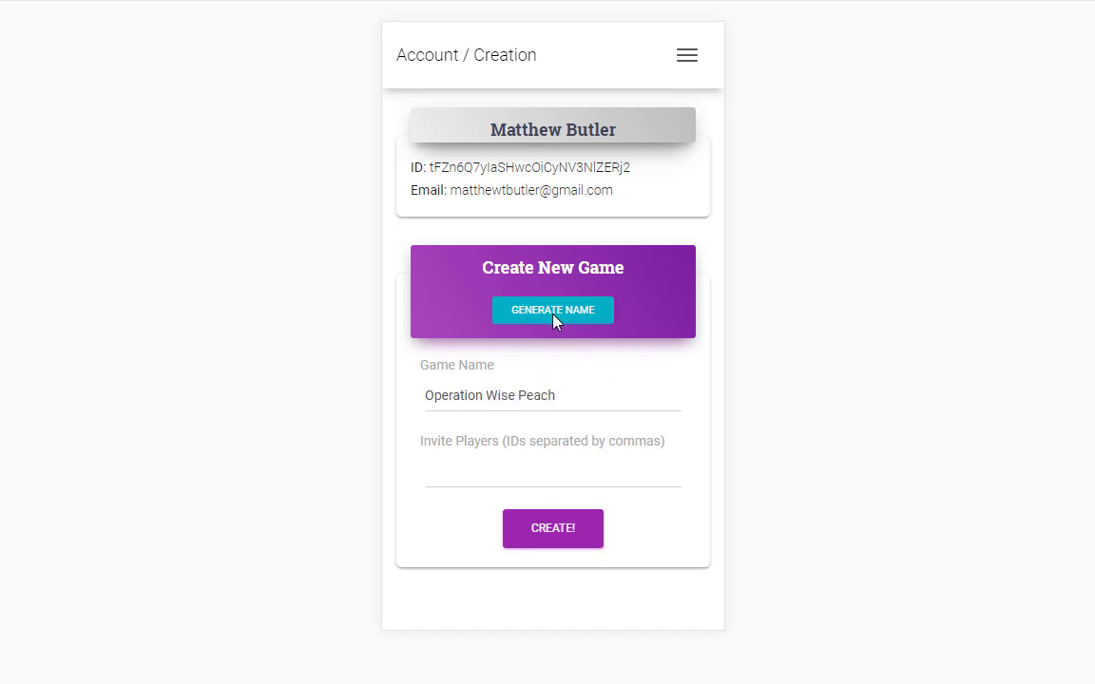
# Create the game Operation Wise Peach without inviting any players and dismiss the confirmation.
pyautogui.click(480, 479)
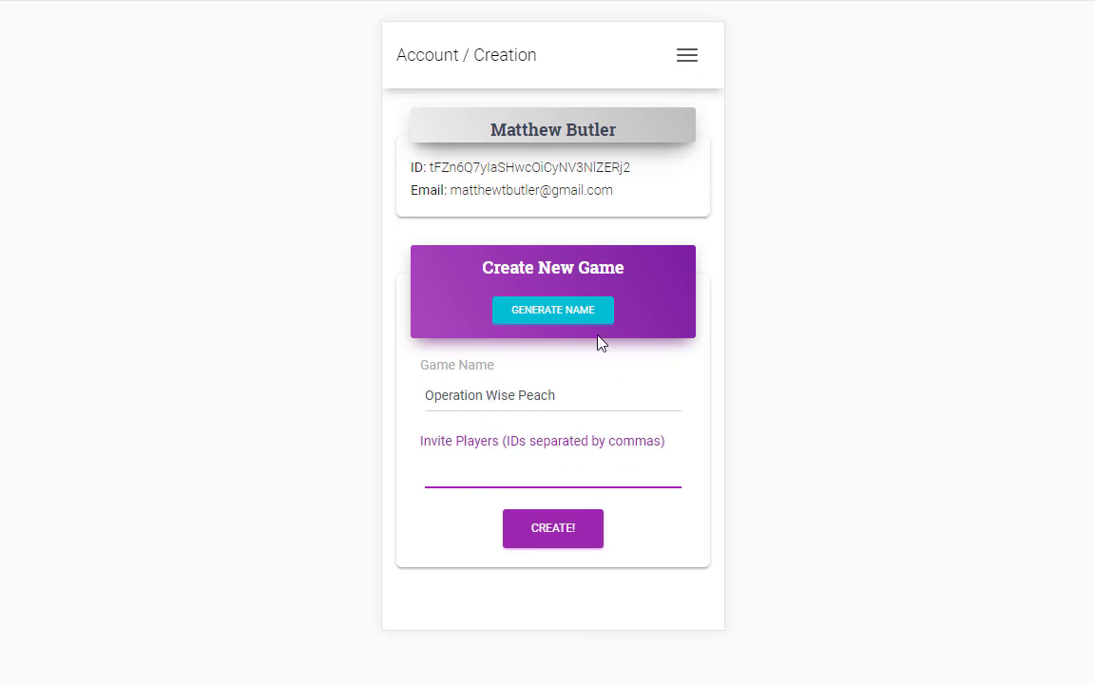
pyautogui.click(552, 531)
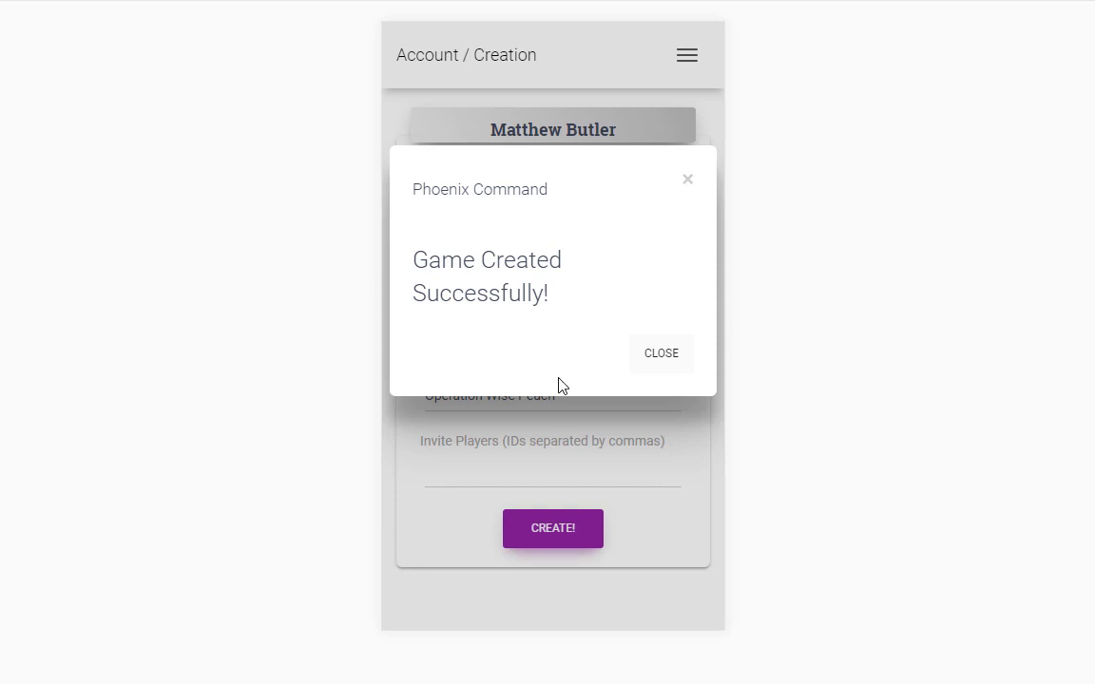
pyautogui.click(662, 356)
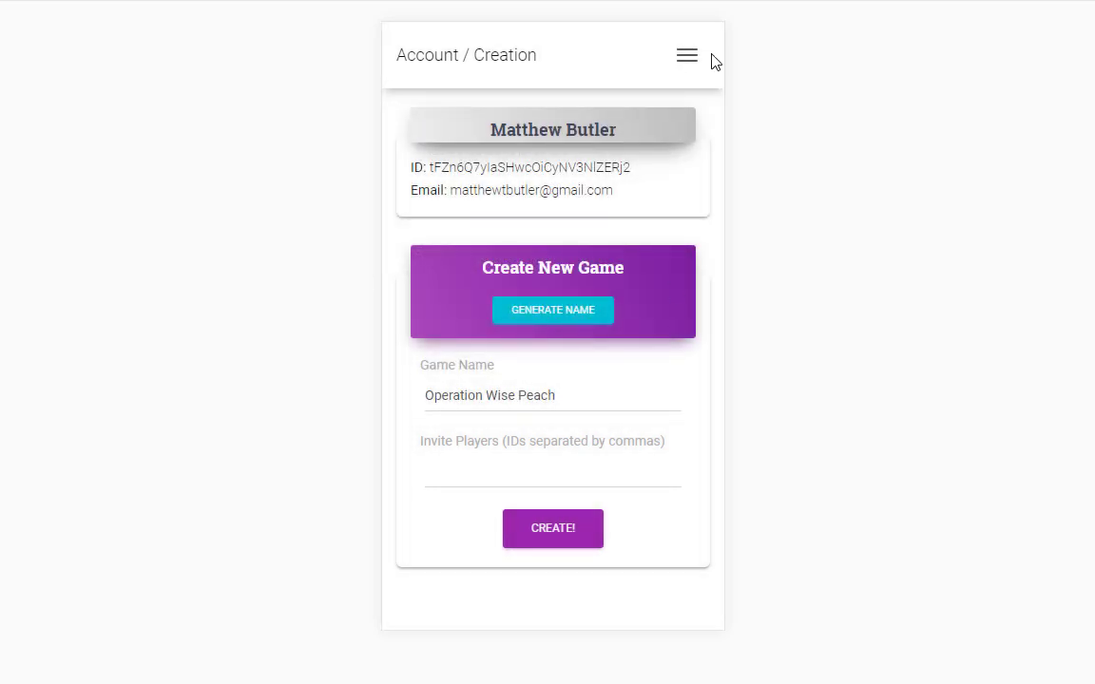
# Open the Operation Irate Strike game to view its phase, impulse and character list.
pyautogui.click(690, 57)
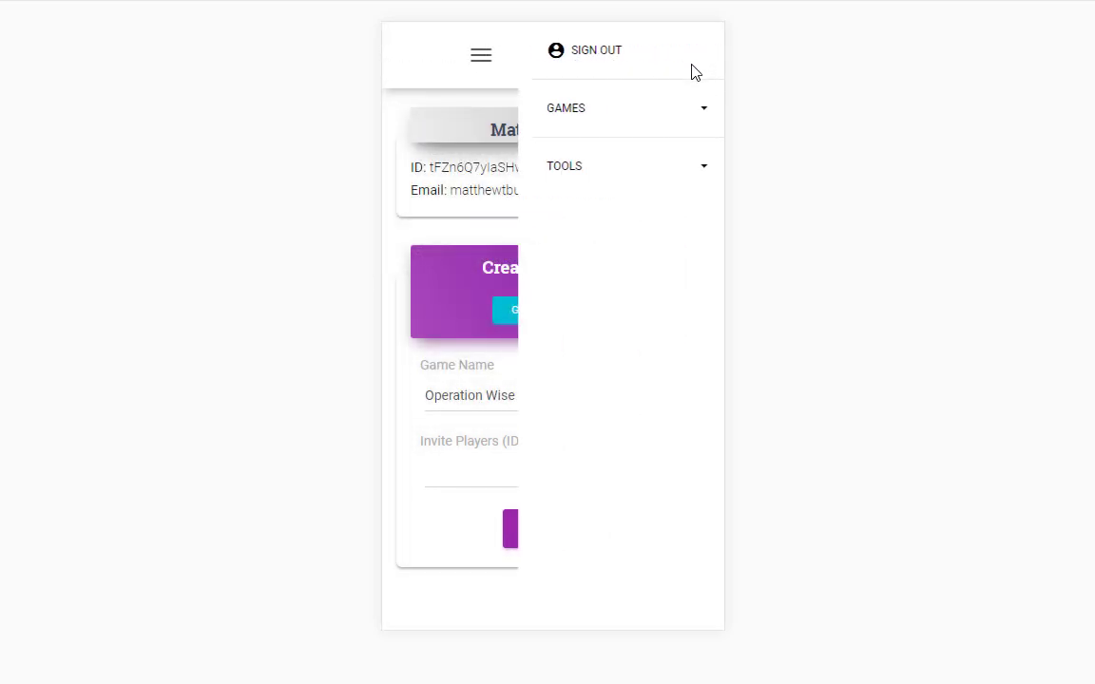
pyautogui.click(569, 114)
pyautogui.click(570, 154)
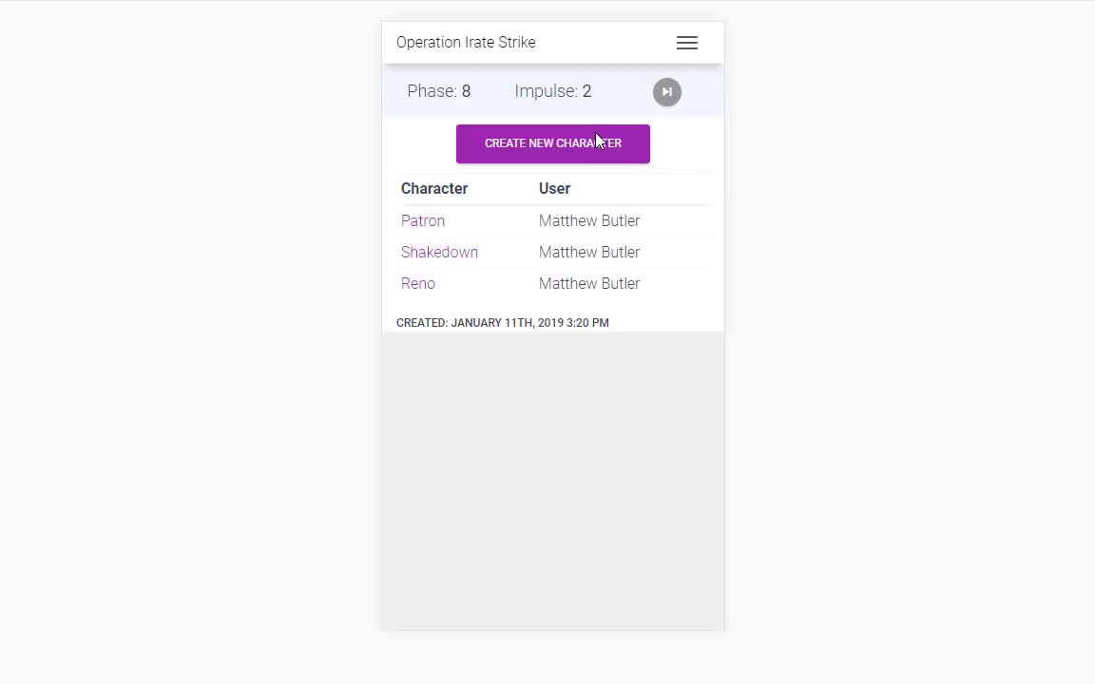
pyautogui.click(691, 47)
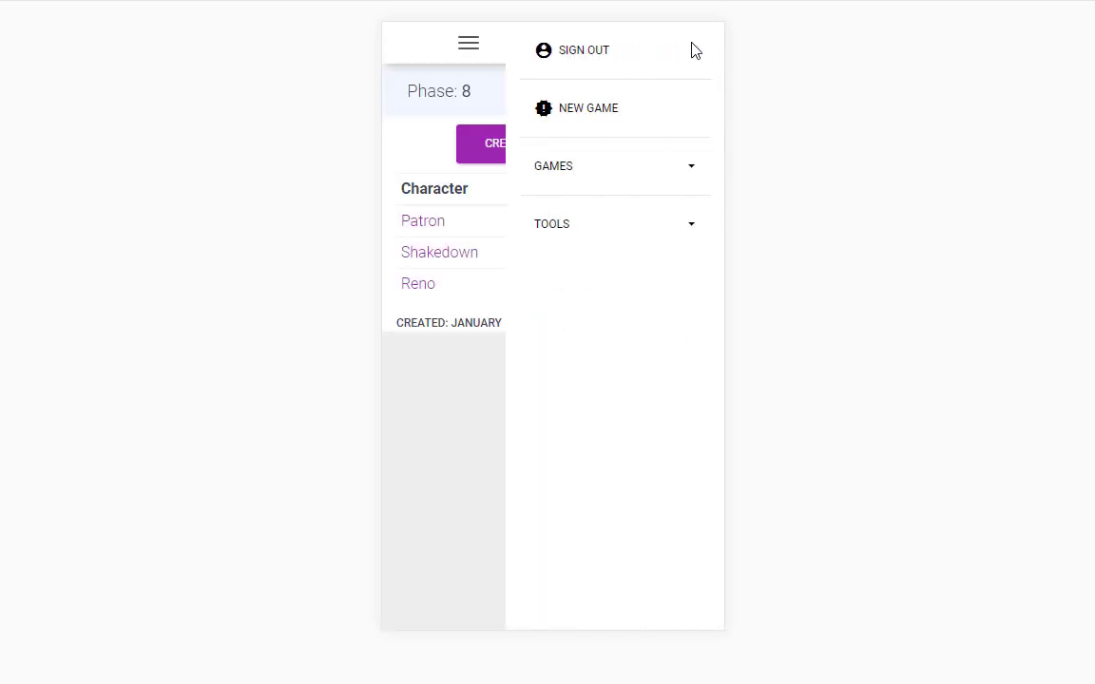
pyautogui.click(467, 45)
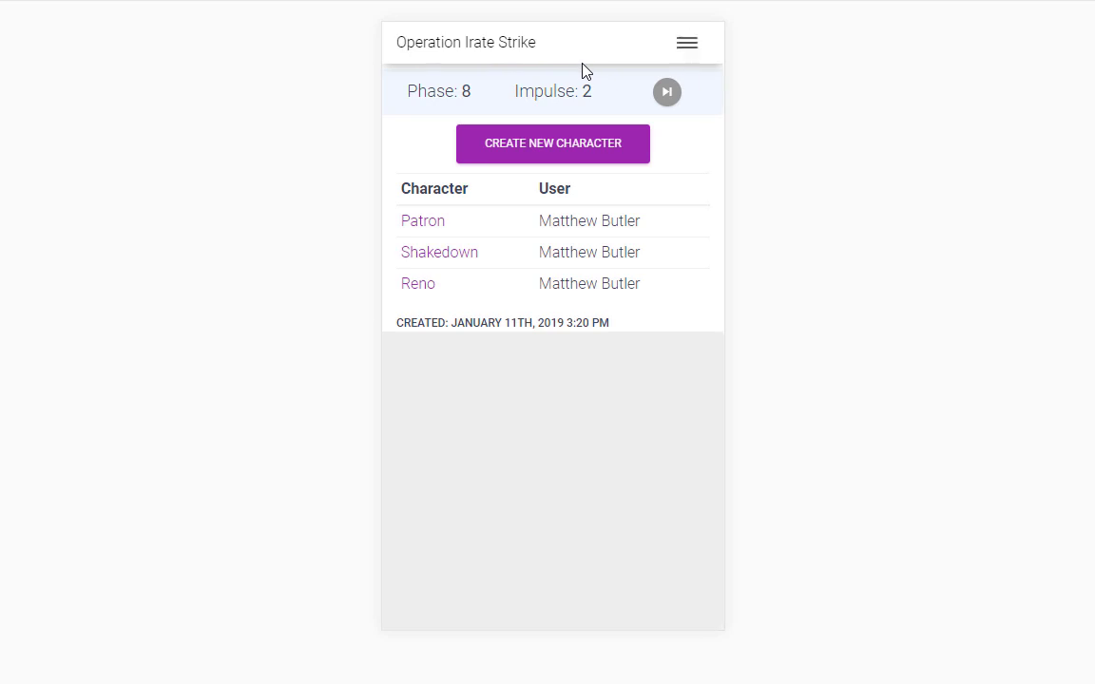
# Open the newly created Operation Wise Peach game to view its character list.
pyautogui.click(687, 44)
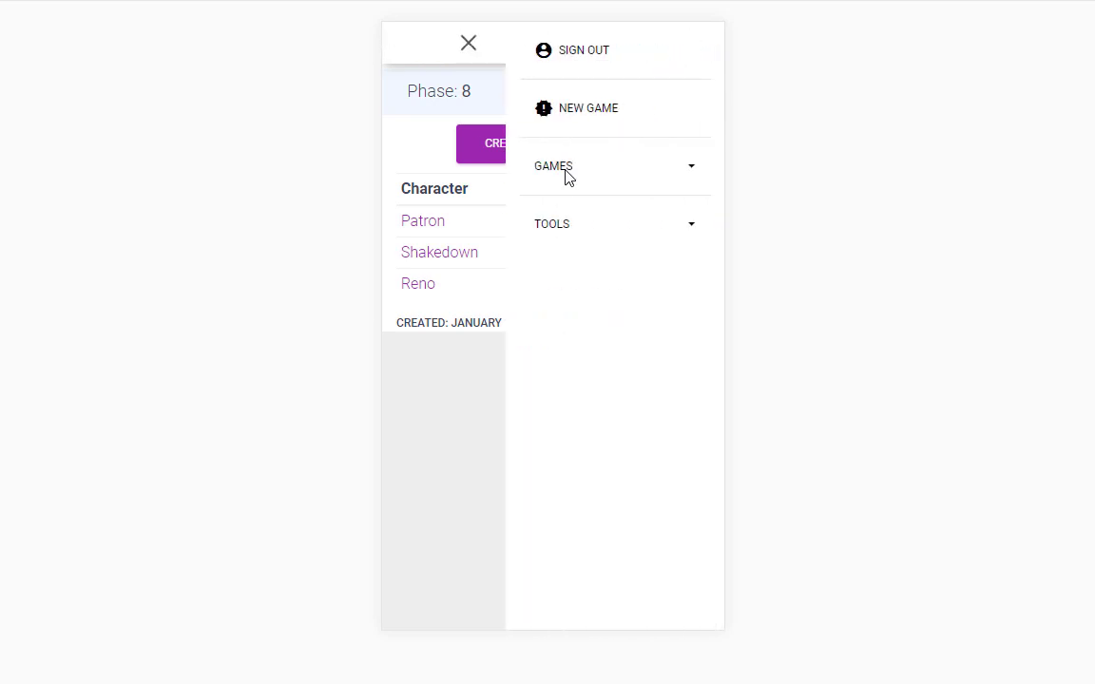
pyautogui.click(566, 174)
pyautogui.click(616, 324)
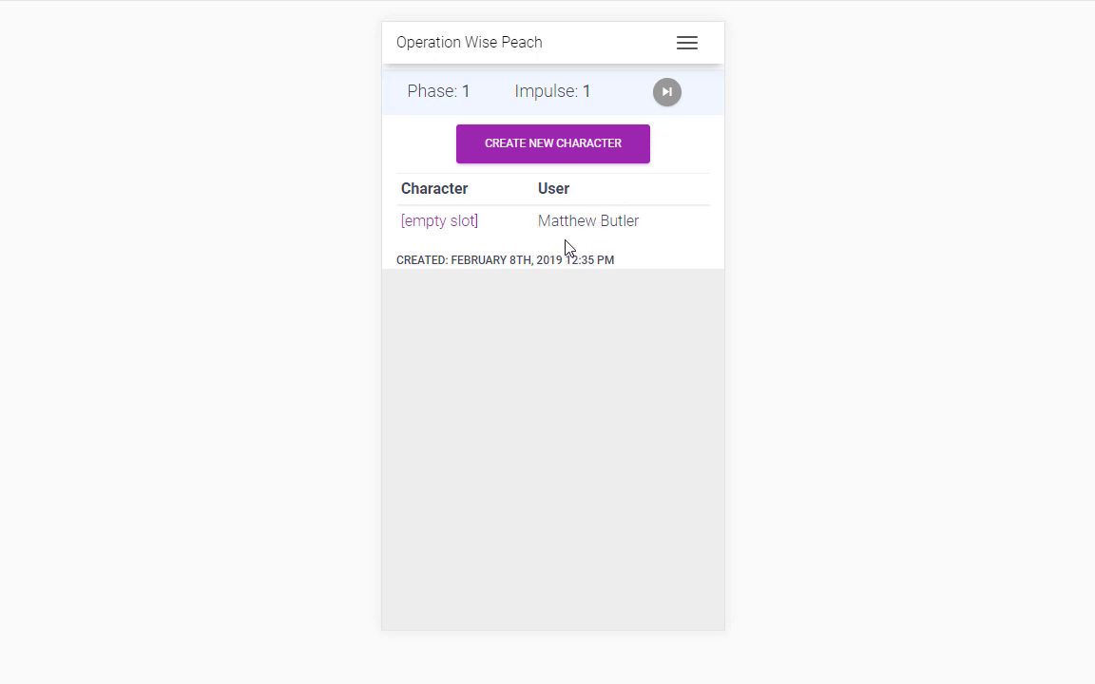
# Switch to the Operation Nail-biting Muskrat game.
pyautogui.click(686, 47)
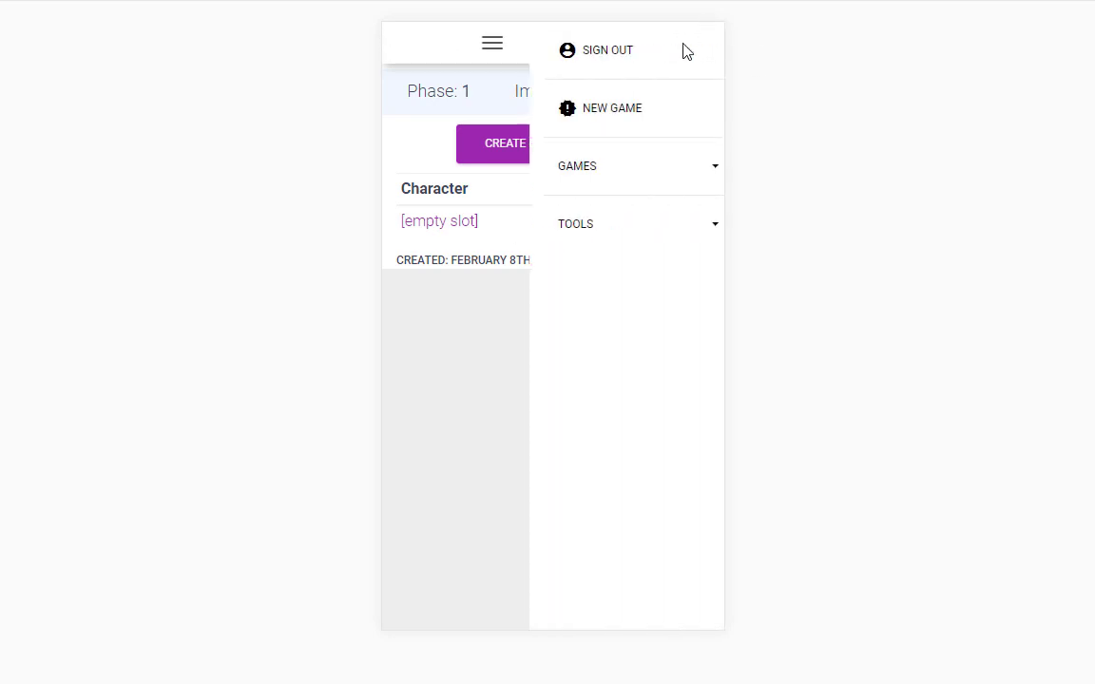
pyautogui.click(603, 175)
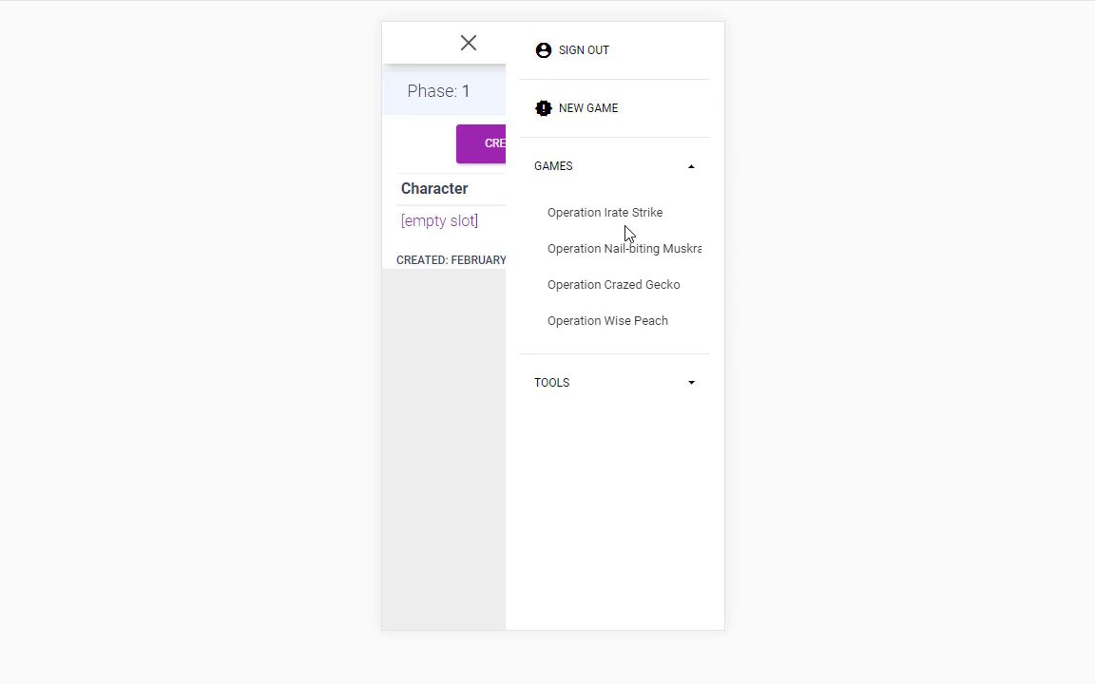
pyautogui.click(625, 251)
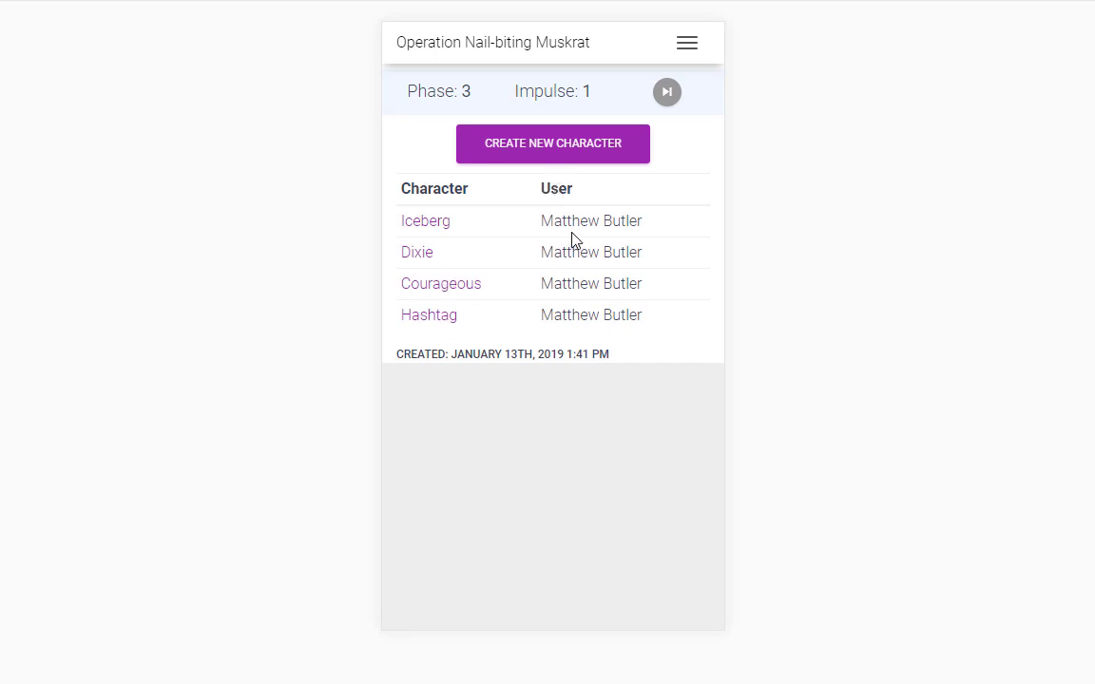
# Start a new character in Operation Nail-biting Muskrat and fill its codename and attributes with random values.
pyautogui.click(551, 154)
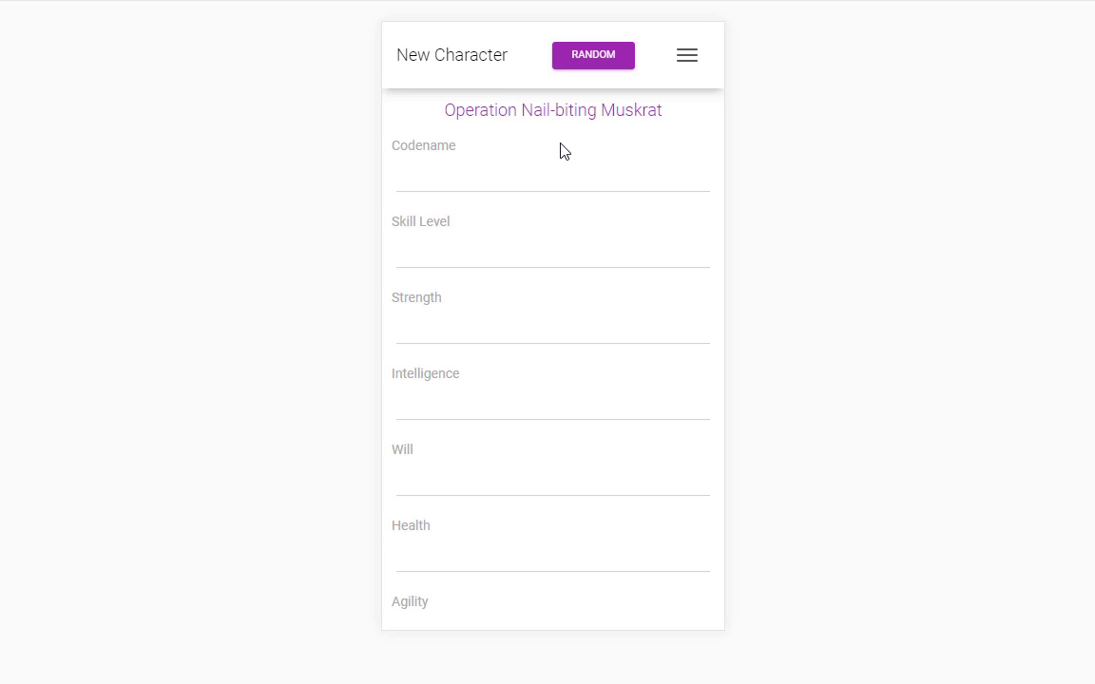
pyautogui.click(440, 179)
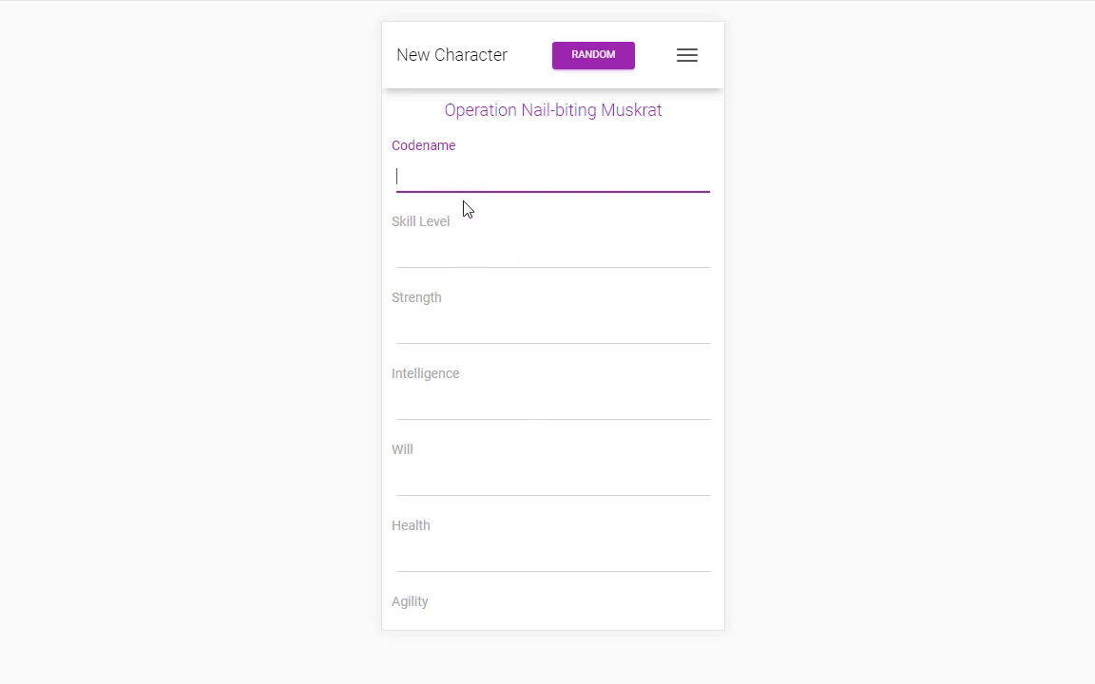
pyautogui.click(597, 59)
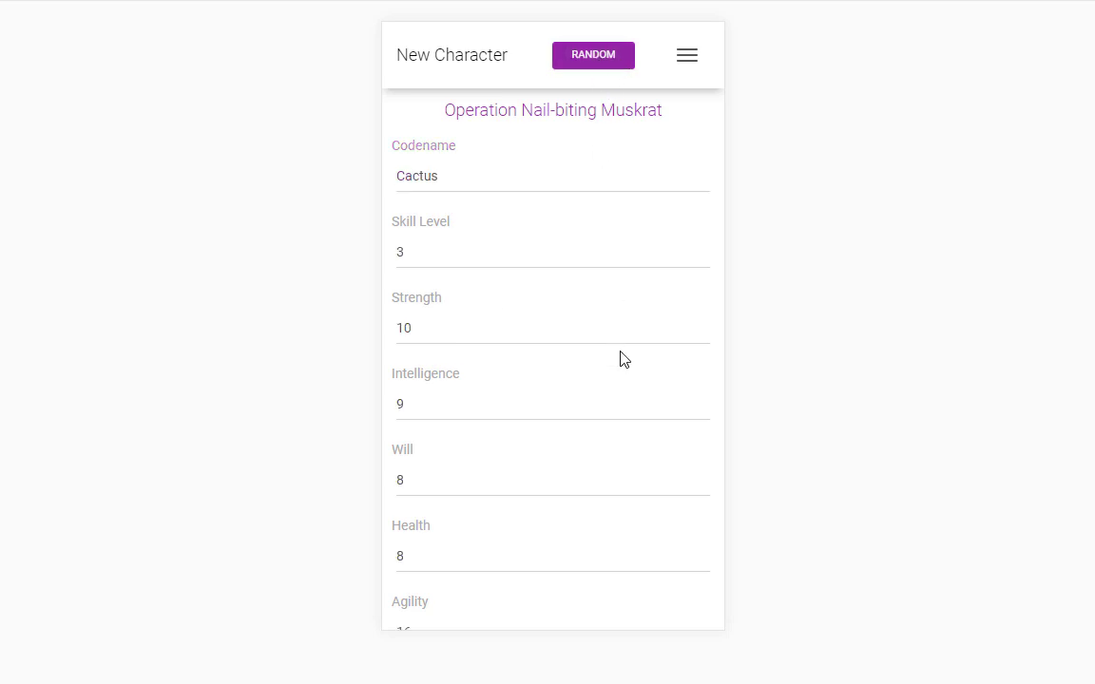
# Review the new character's generated attributes and set the armor to Heavy Flexible.
pyautogui.scroll(-2, 621, 359)
pyautogui.scroll(2, 620, 359)
pyautogui.scroll(-2, 494, 306)
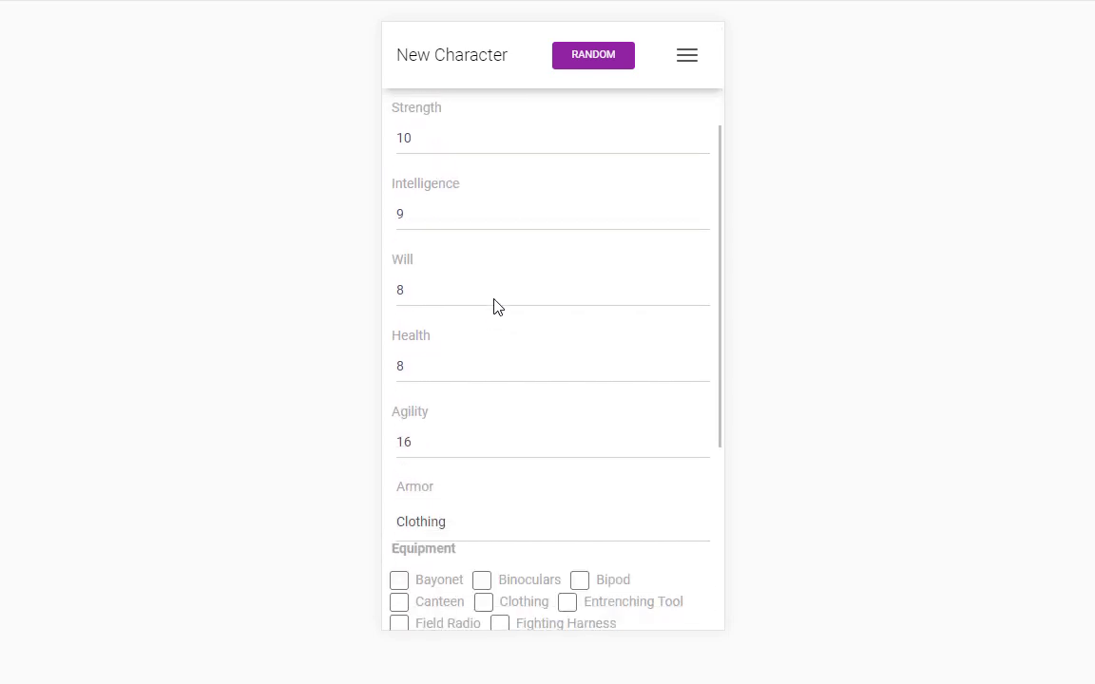
pyautogui.scroll(-2, 494, 306)
pyautogui.click(423, 341)
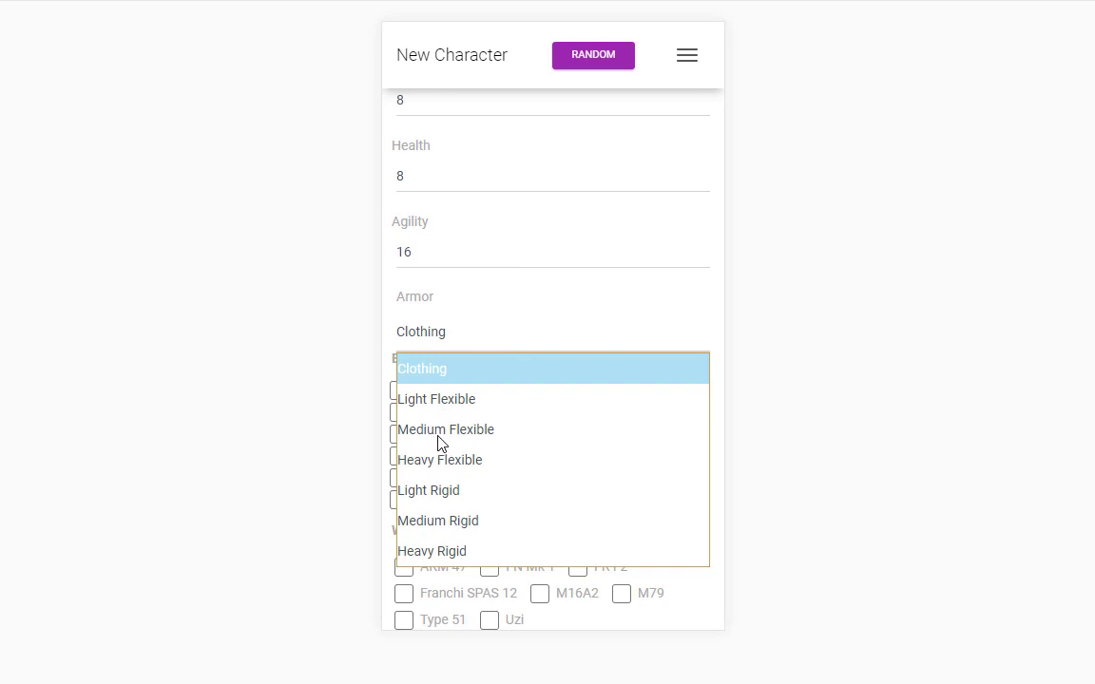
pyautogui.click(447, 468)
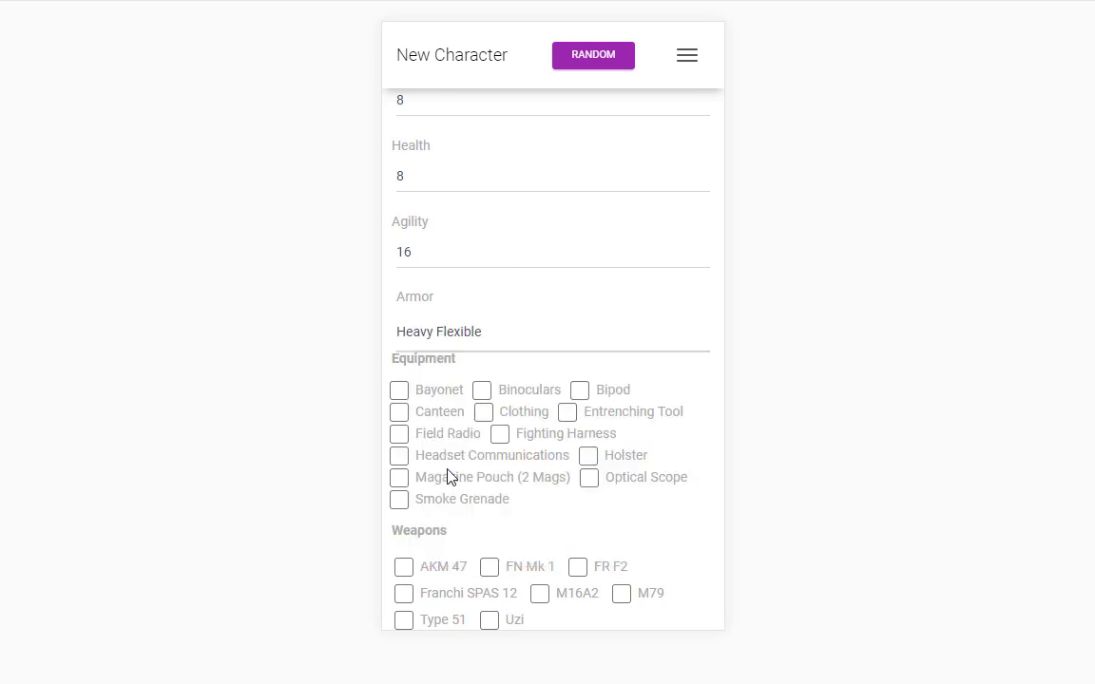
# Add the Field Radio, Fighting Harness, Entrenching Tool and Bipod to the new character's equipment.
pyautogui.click(400, 434)
pyautogui.click(500, 435)
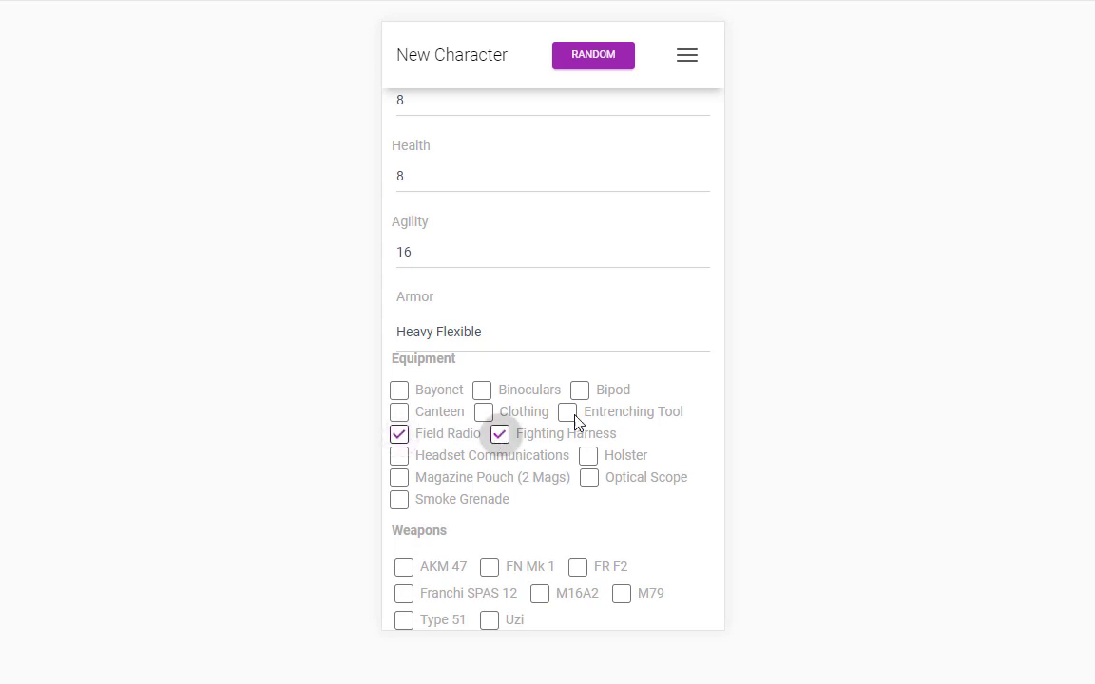
pyautogui.click(585, 412)
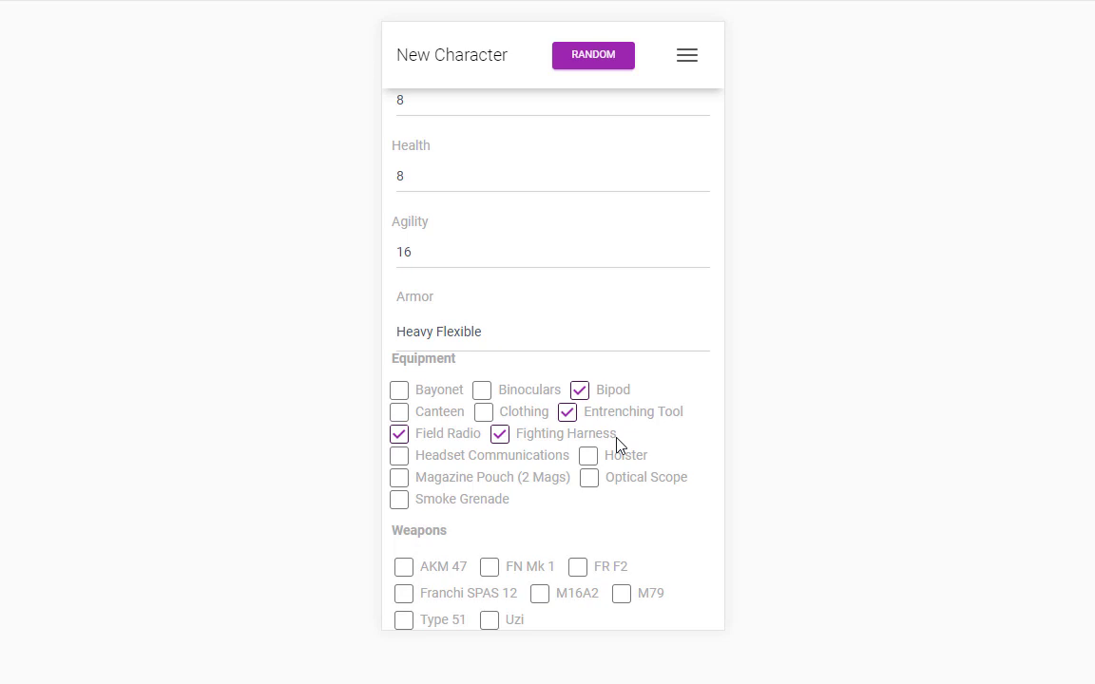
# Give the new character the AKM 47, Type 51, Uzi, FN Mk 1, FR F2, M16A2 and Franchi SPAS 12 weapons.
pyautogui.scroll(-2, 611, 533)
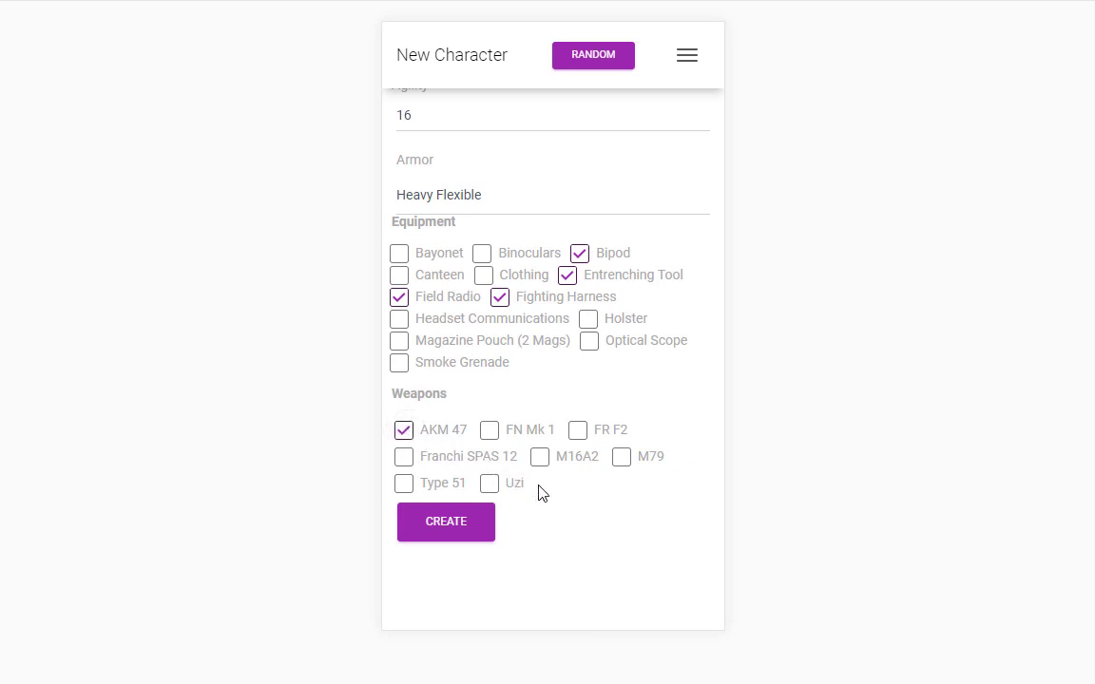
pyautogui.click(489, 484)
pyautogui.click(490, 432)
pyautogui.click(577, 432)
pyautogui.click(538, 458)
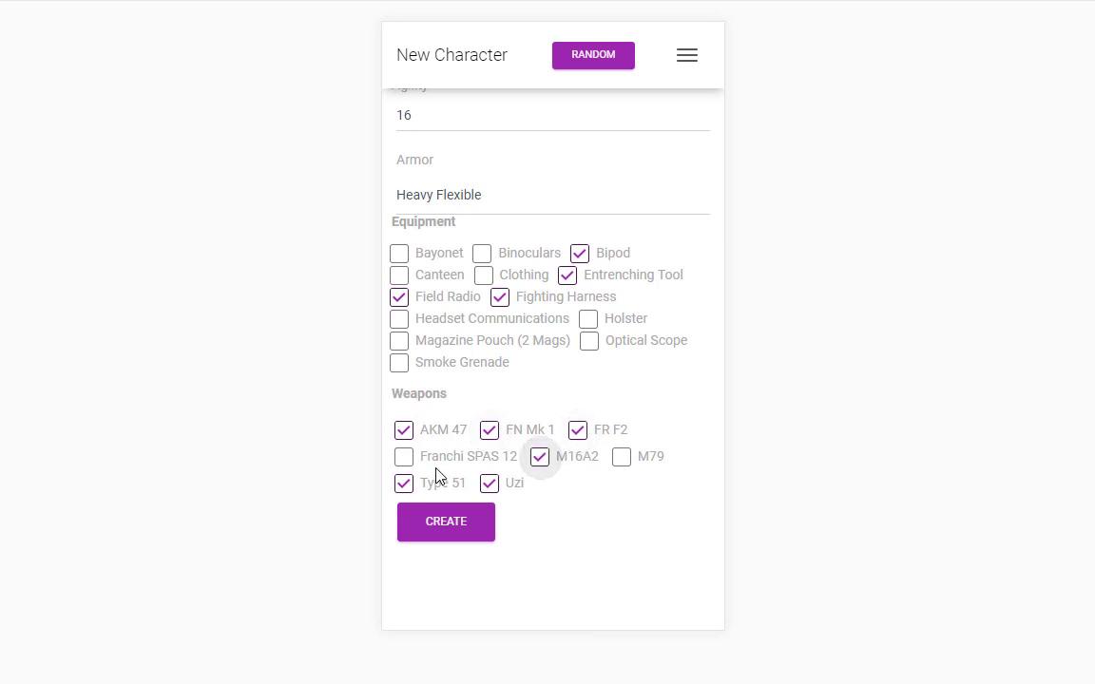
pyautogui.click(404, 458)
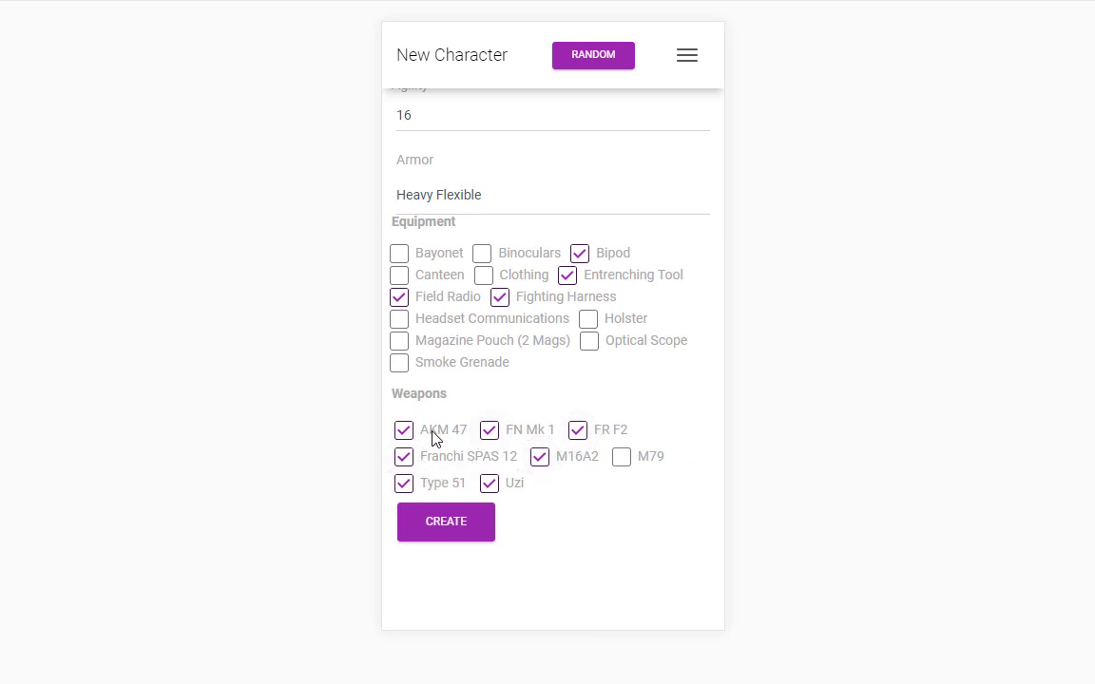
# Remove the M16A2, FR F2, FN Mk 1 and Franchi SPAS 12 from the new character's weapons.
pyautogui.click(539, 457)
pyautogui.click(578, 432)
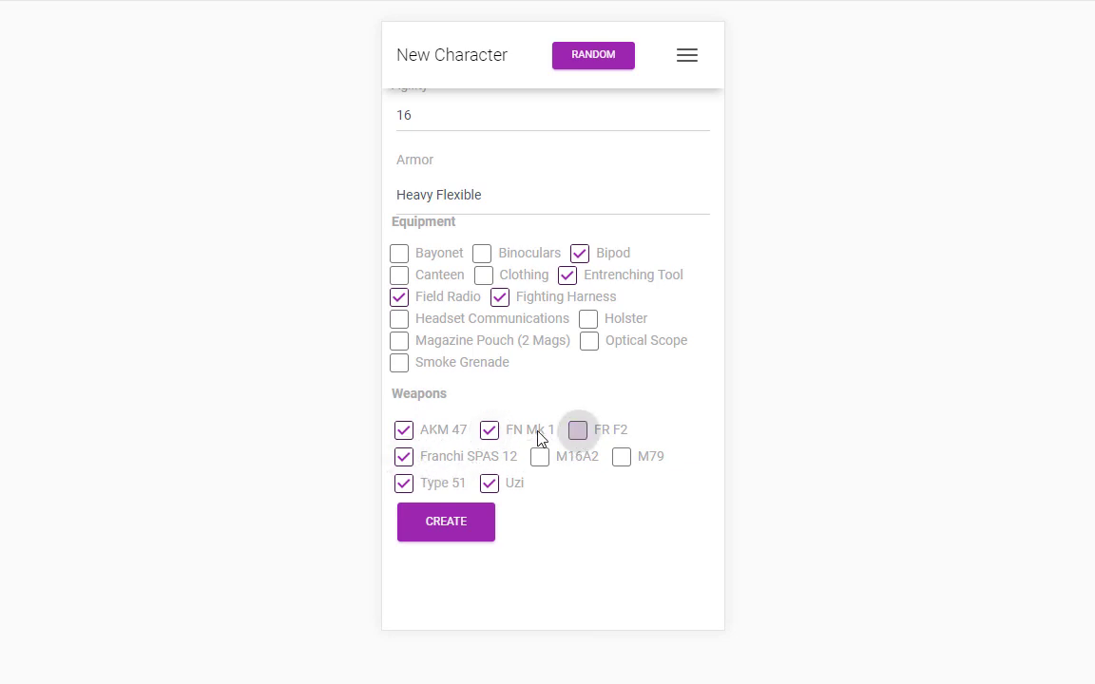
pyautogui.click(489, 432)
pyautogui.click(404, 458)
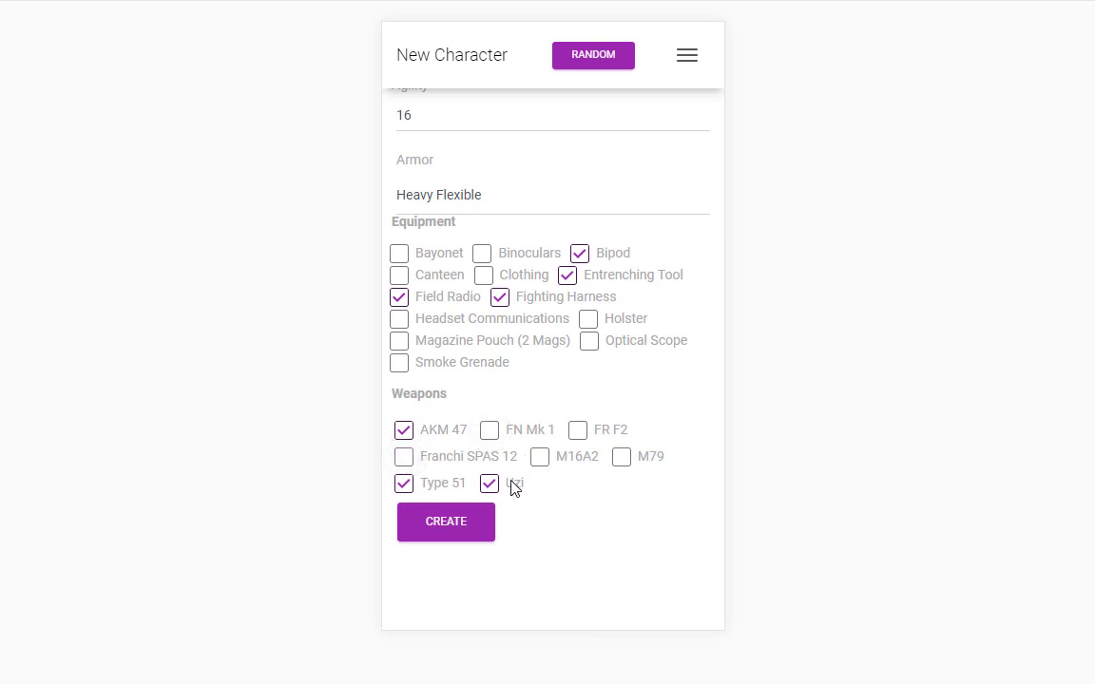
# Add the M79 to the character's weapons and create the character.
pyautogui.click(622, 458)
pyautogui.click(449, 532)
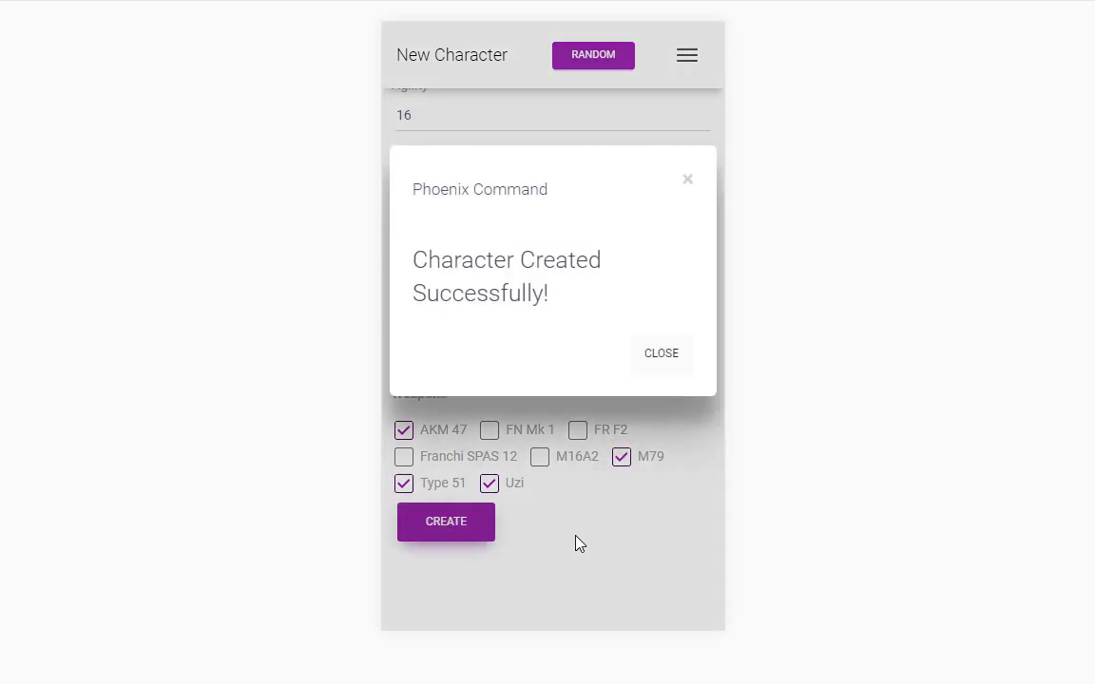
pyautogui.click(662, 353)
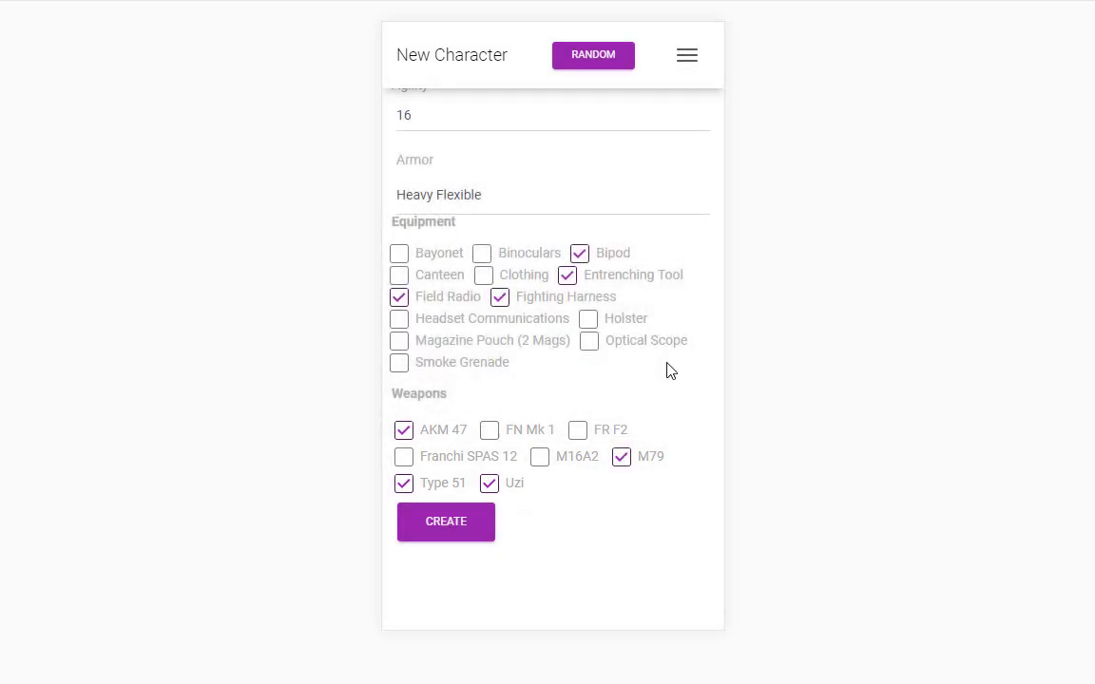
# Return to the Operation Nail-biting Muskrat game page and open the Cactus character.
pyautogui.scroll(3, 588, 326)
pyautogui.scroll(3, 588, 326)
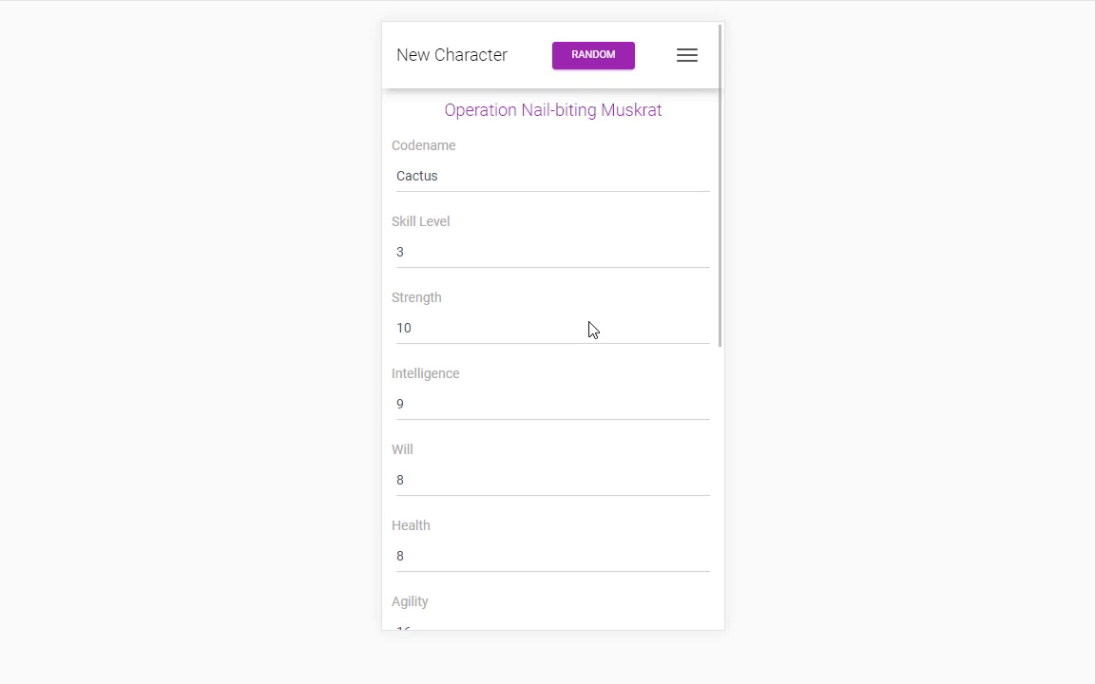
pyautogui.click(542, 111)
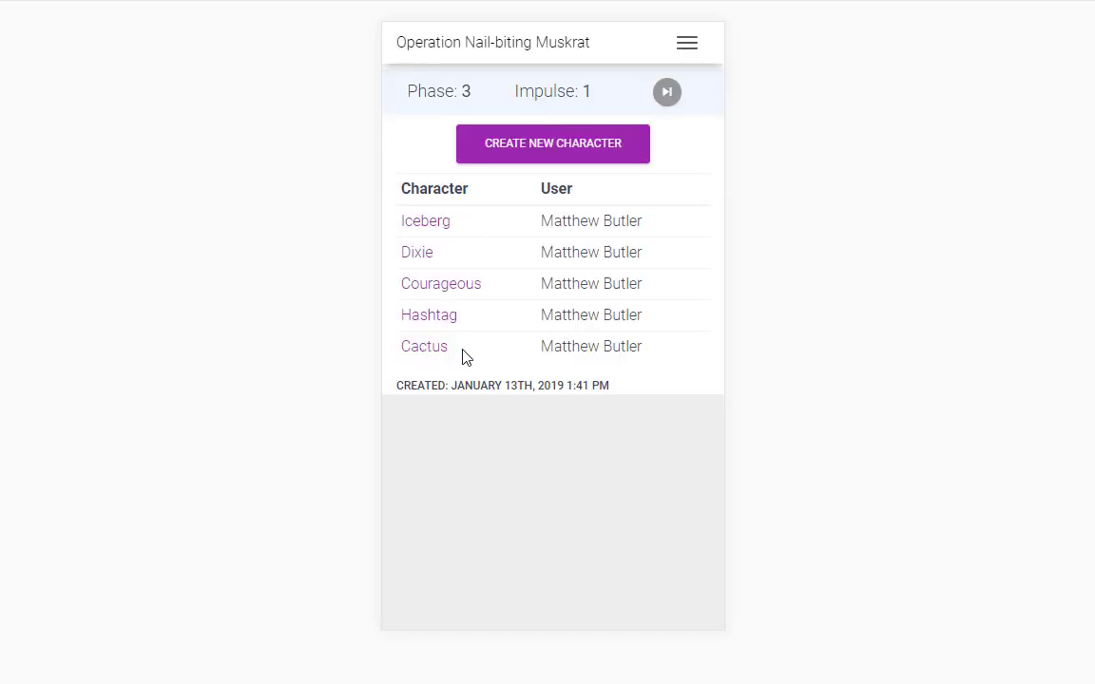
pyautogui.click(426, 347)
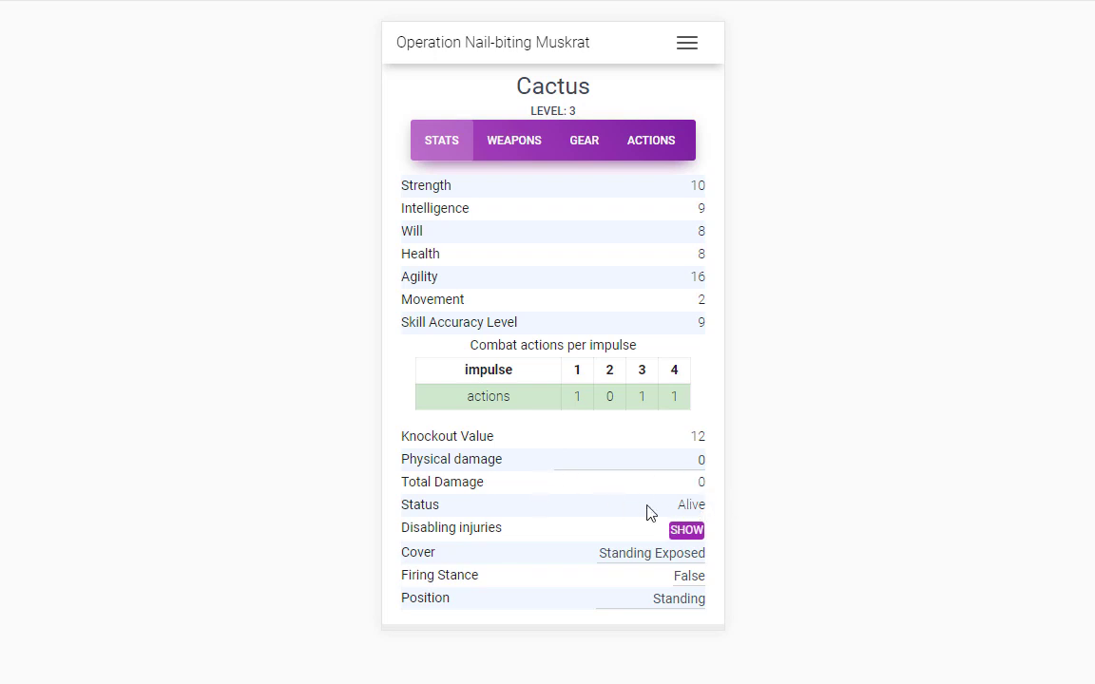
# Try Running as Cactus's cover, settle on Fire Over/Around, and set the firing stance to True.
pyautogui.click(663, 561)
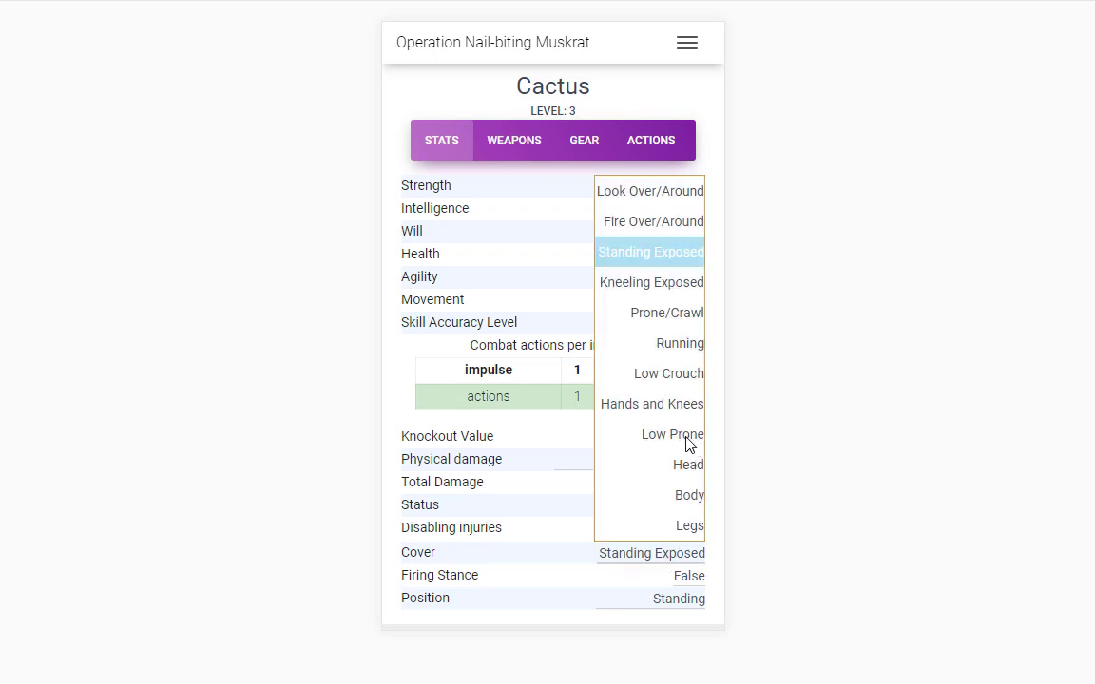
pyautogui.click(681, 345)
pyautogui.click(677, 557)
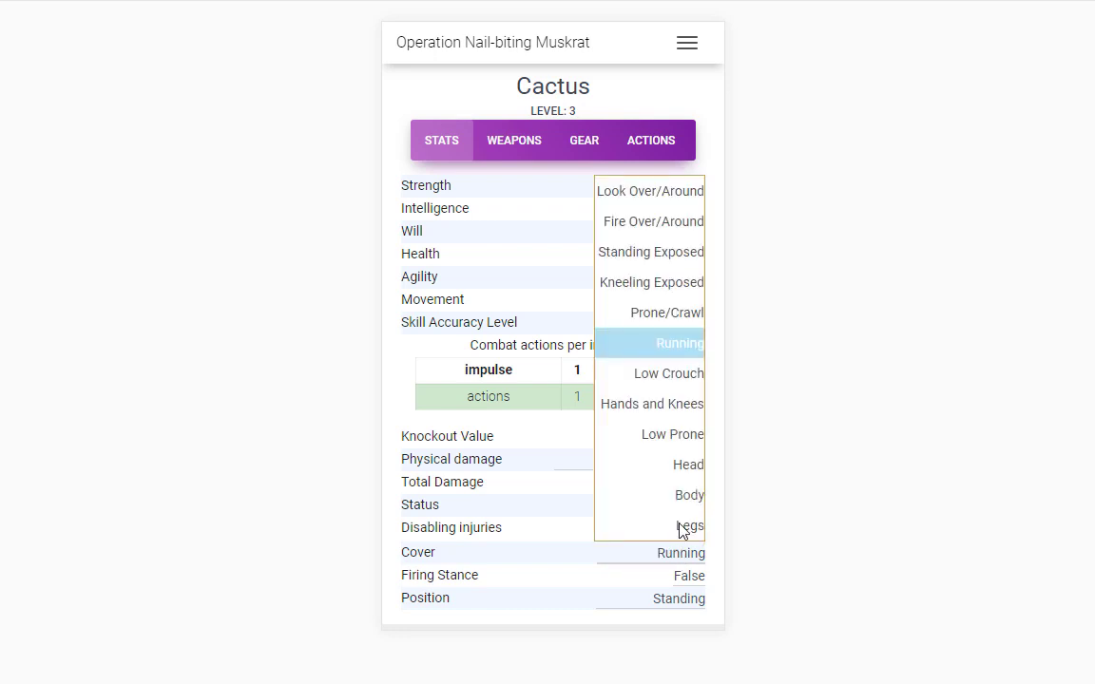
pyautogui.click(668, 223)
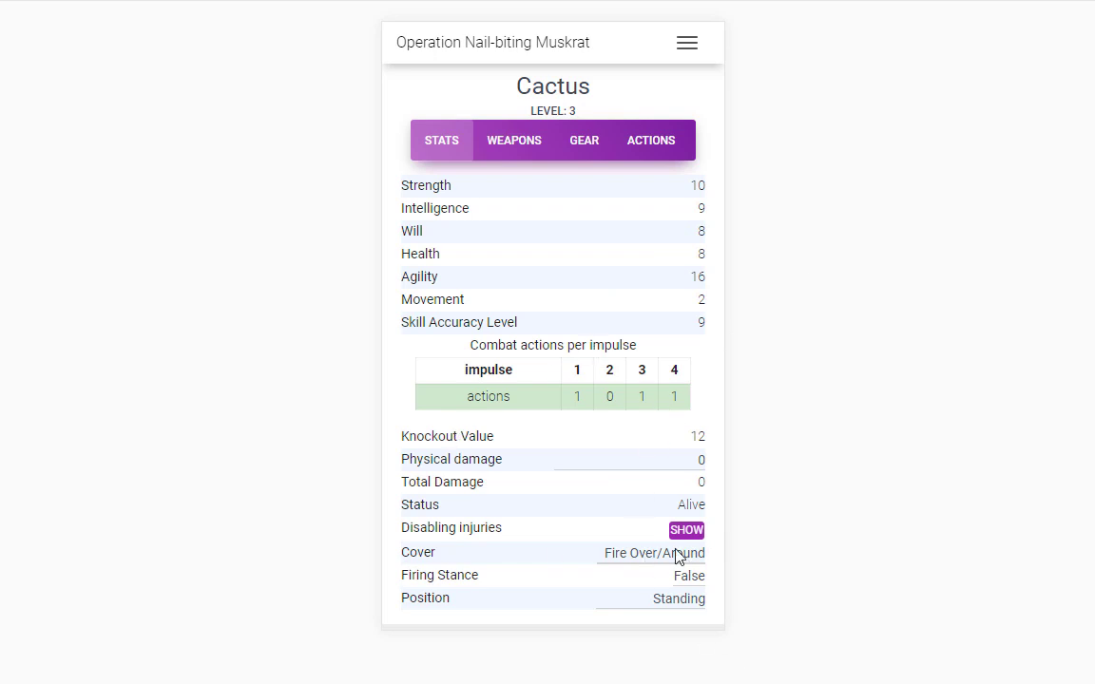
pyautogui.click(681, 577)
pyautogui.click(691, 523)
# Set Cactus's position to Kneeling and change it back to Standing.
pyautogui.click(685, 607)
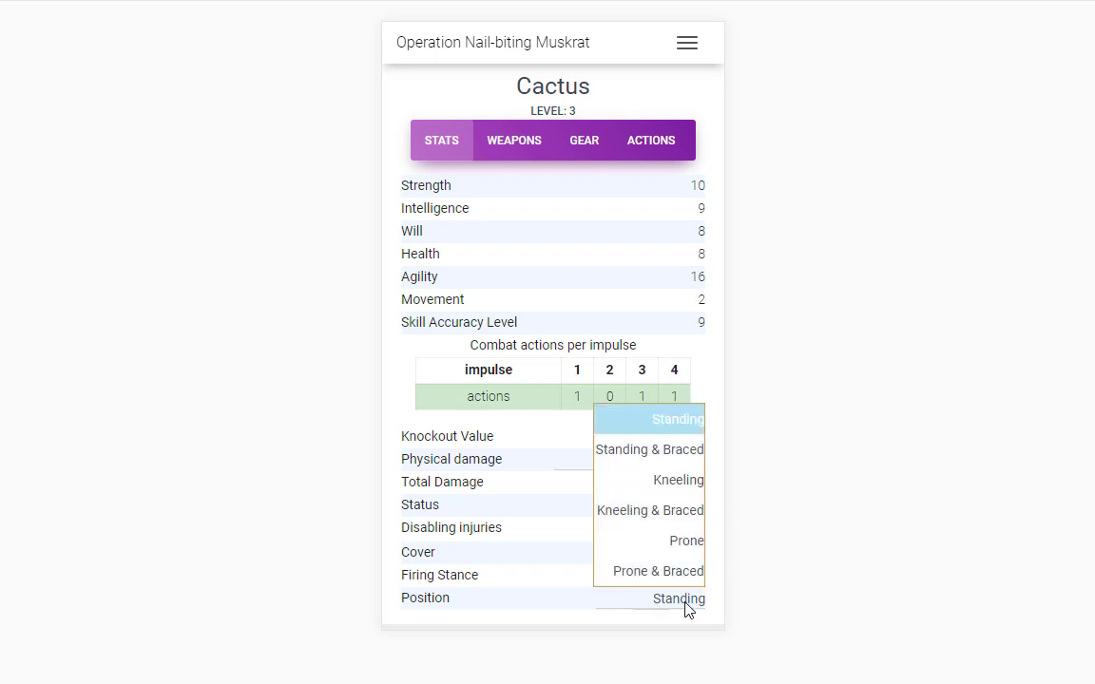
pyautogui.click(681, 481)
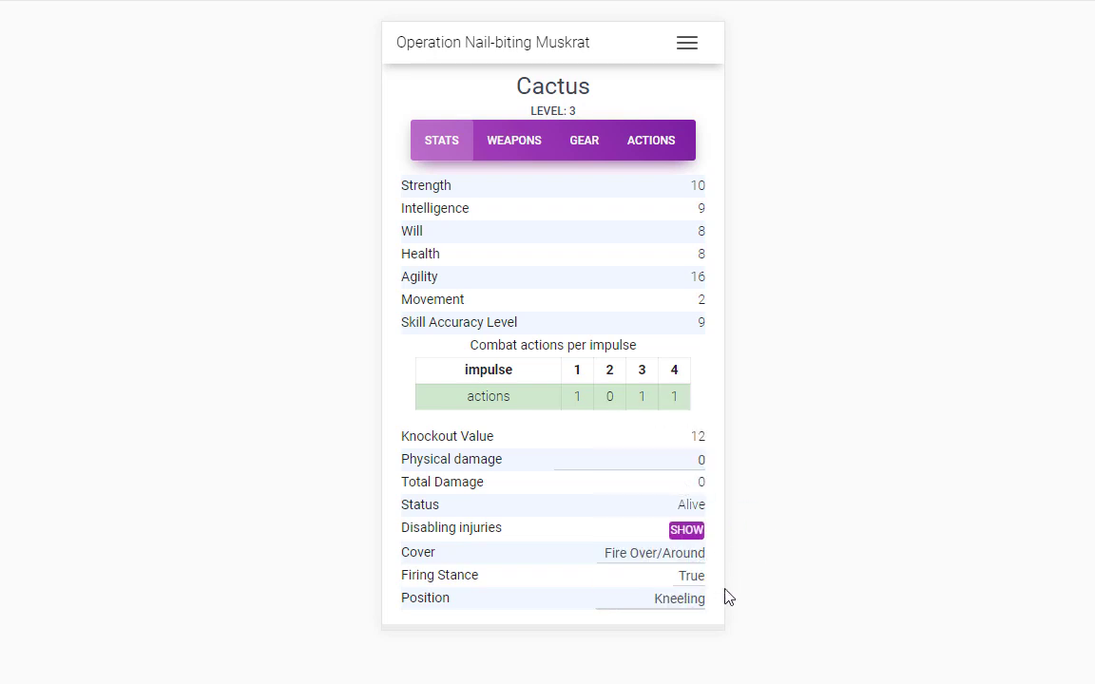
pyautogui.click(689, 602)
pyautogui.click(676, 420)
# Review the details and aim time tables of all of Cactus's weapons.
pyautogui.click(514, 142)
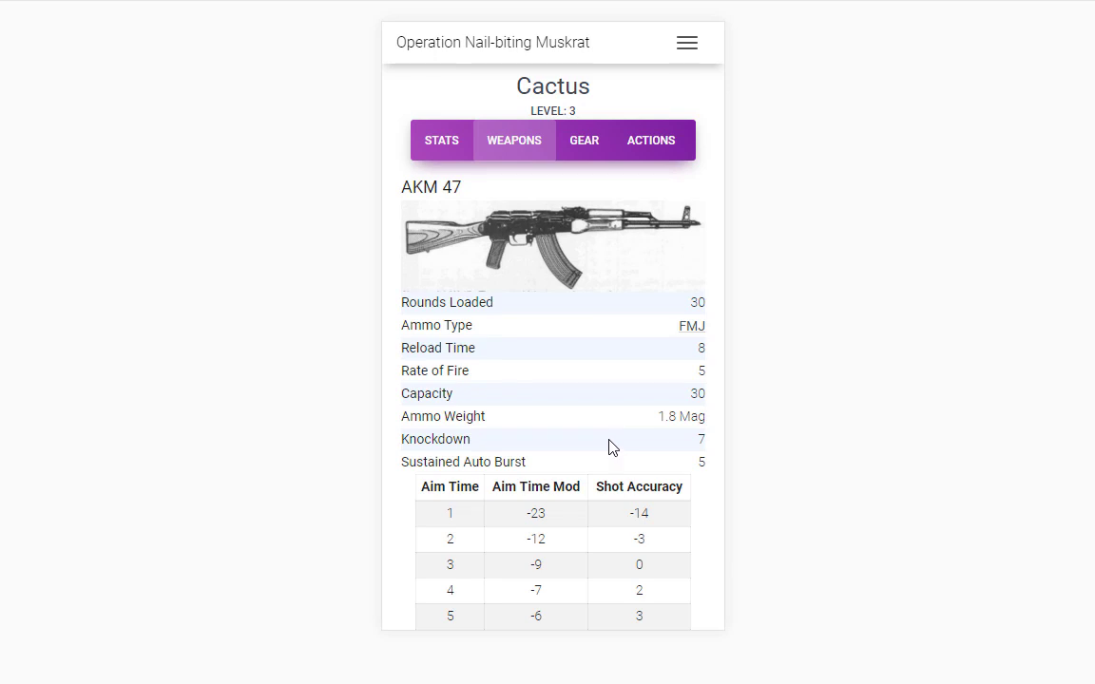
pyautogui.scroll(-7, 611, 447)
pyautogui.scroll(2, 612, 447)
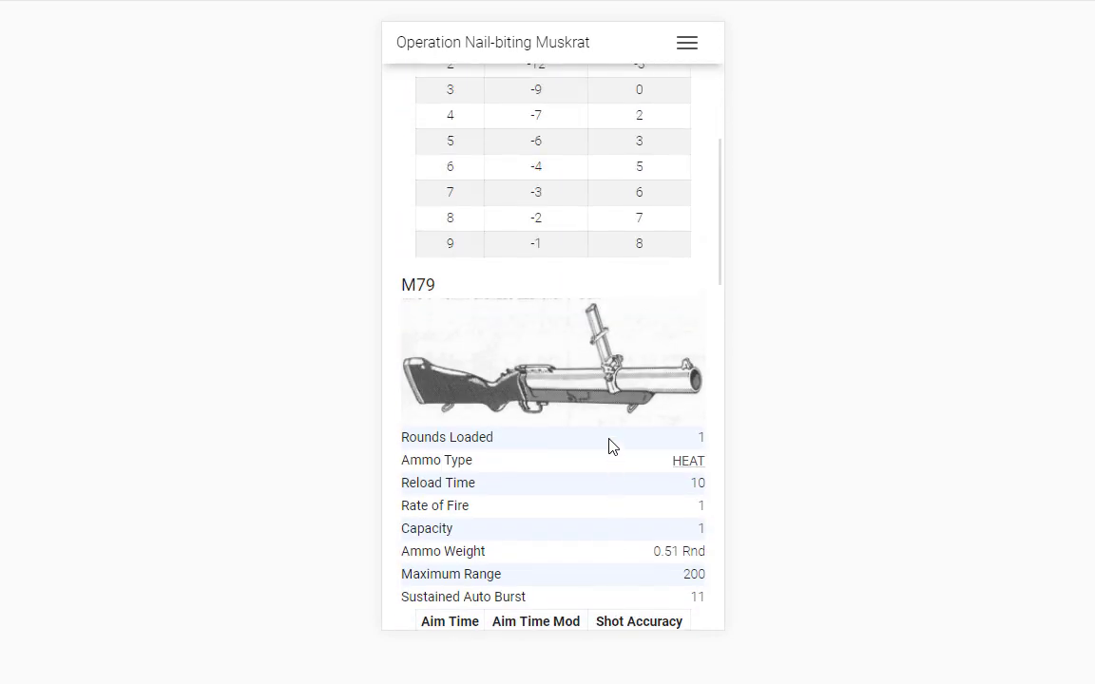
pyautogui.scroll(-6, 611, 446)
pyautogui.scroll(-4, 611, 447)
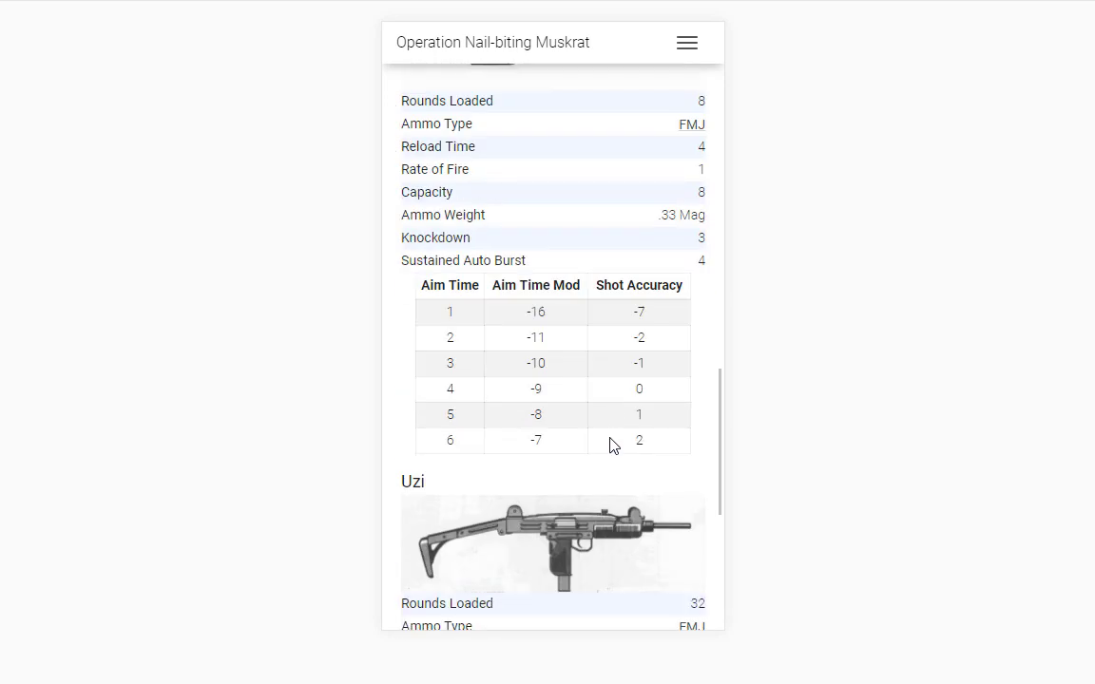
pyautogui.scroll(-5, 611, 447)
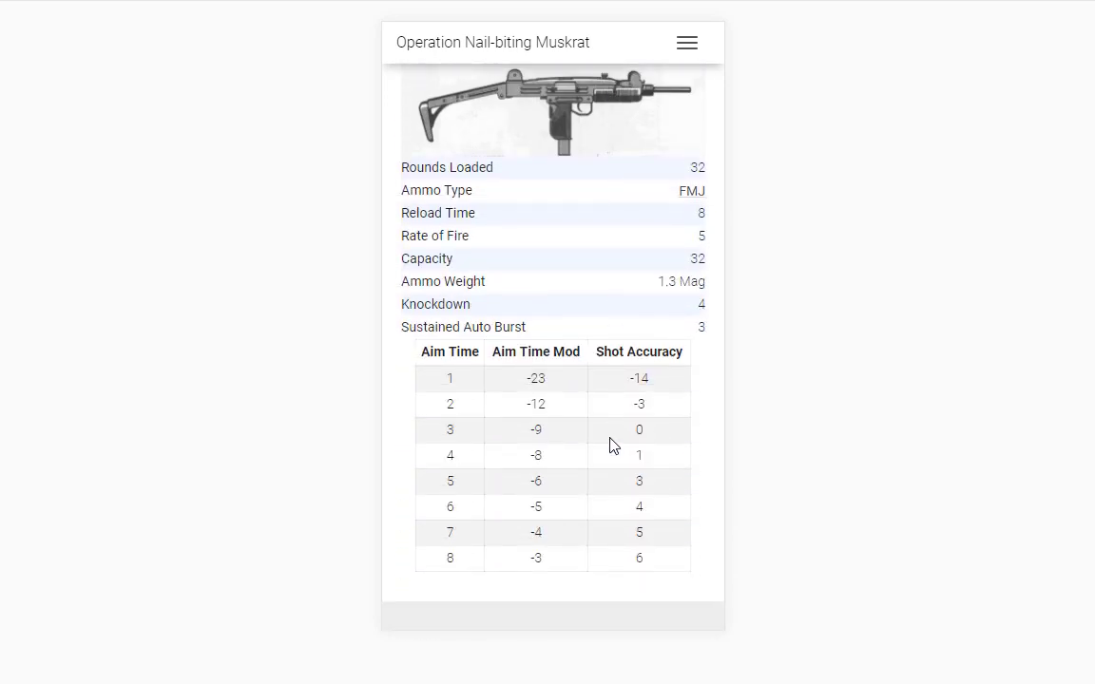
# Set the ammo type of Cactus's AKM 47 to JHP.
pyautogui.scroll(18, 611, 447)
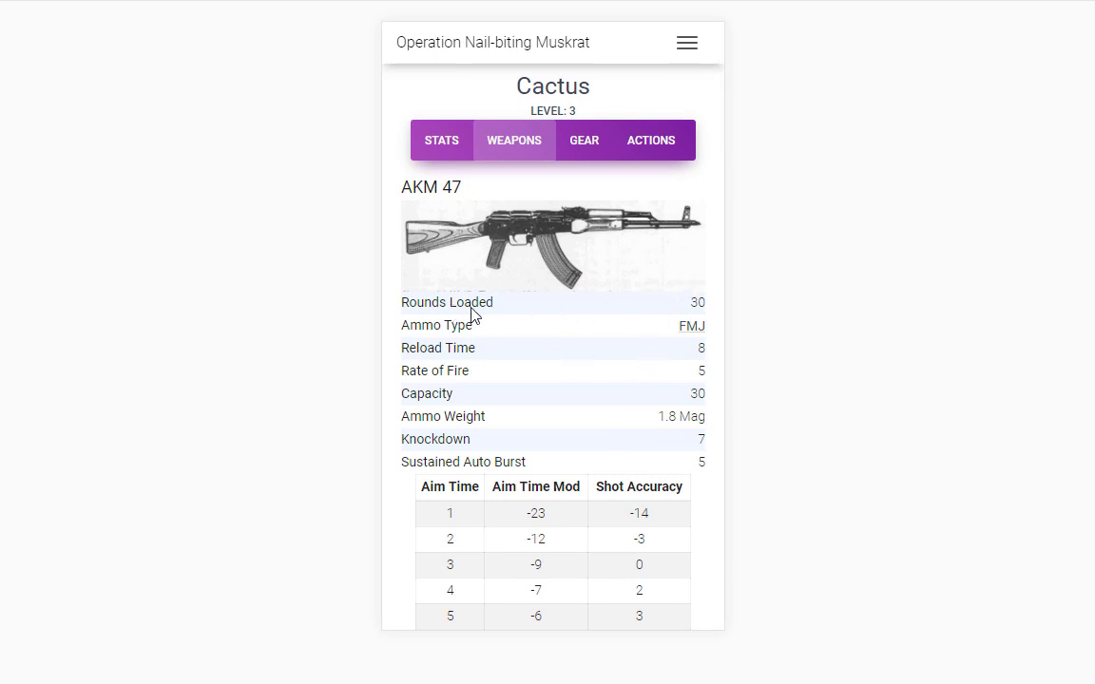
pyautogui.click(693, 328)
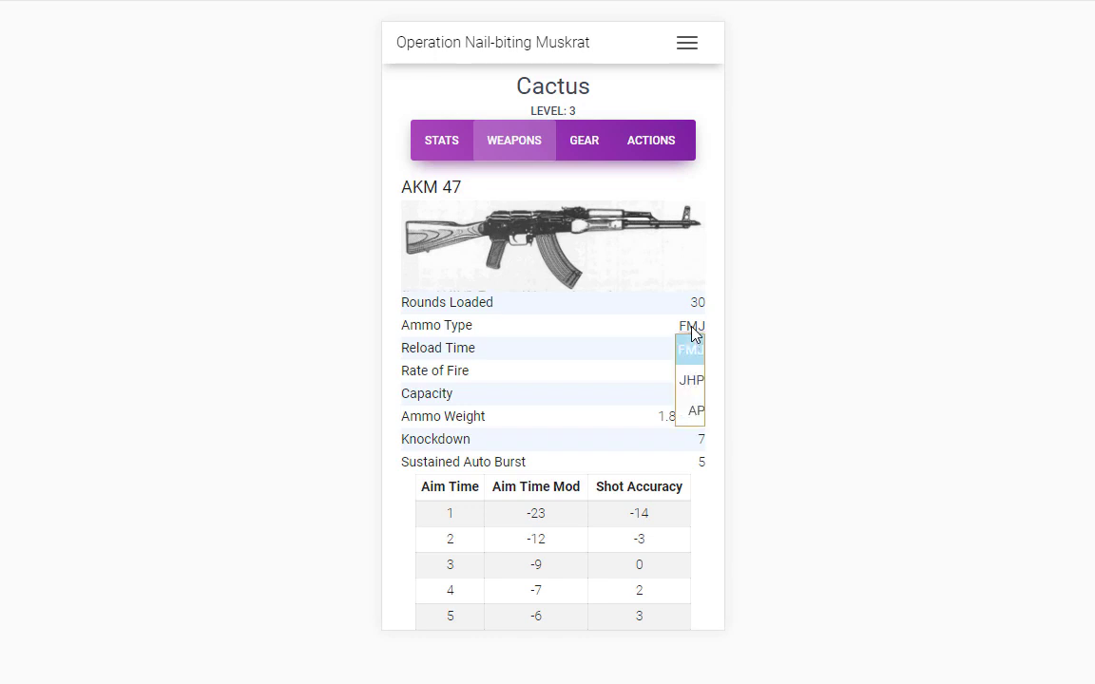
pyautogui.click(693, 382)
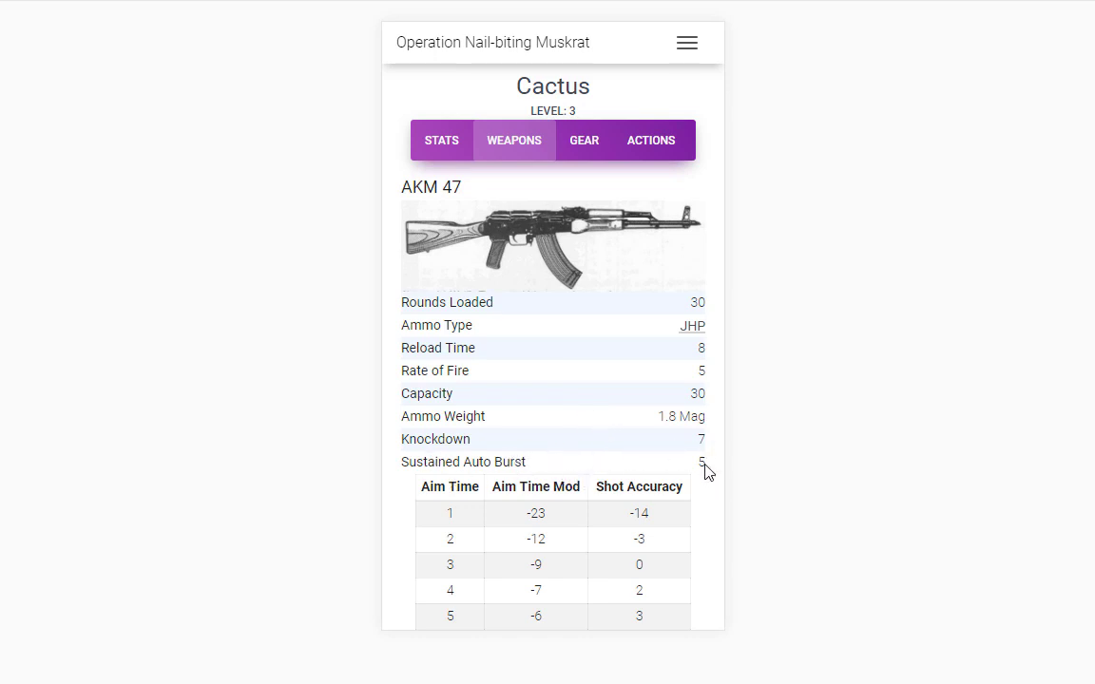
# Examine the AKM 47 and M79 details, and look through Cactus's gear, actions and stats.
pyautogui.scroll(-3, 656, 496)
pyautogui.scroll(-3, 656, 501)
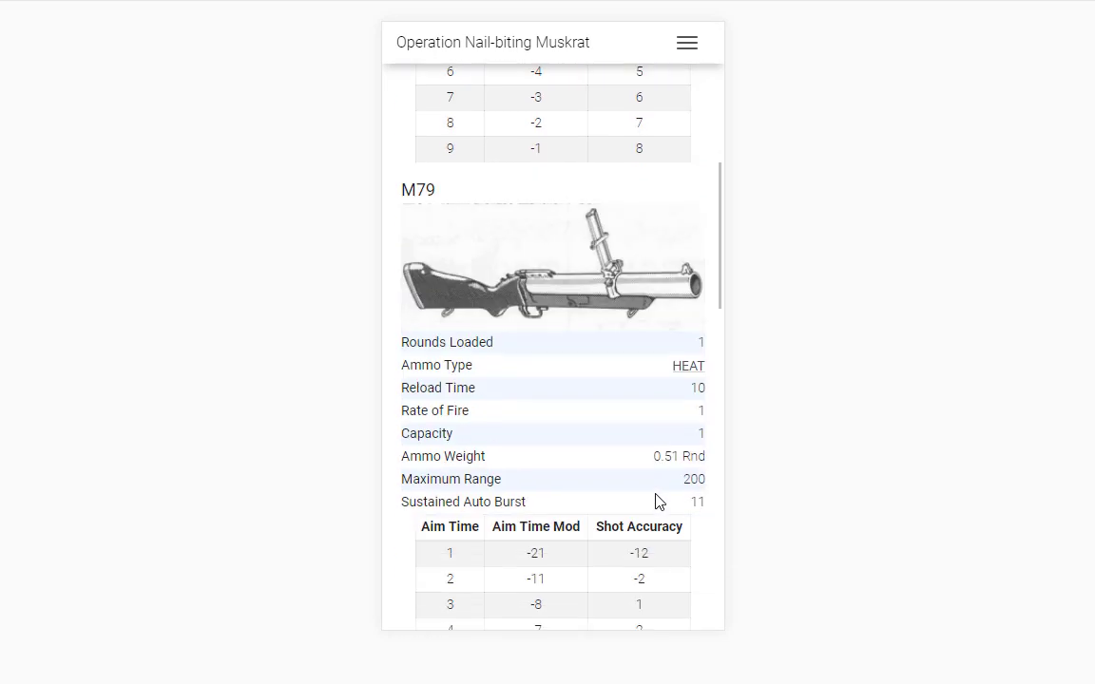
pyautogui.scroll(1, 656, 502)
pyautogui.scroll(4, 655, 501)
pyautogui.scroll(-2, 654, 501)
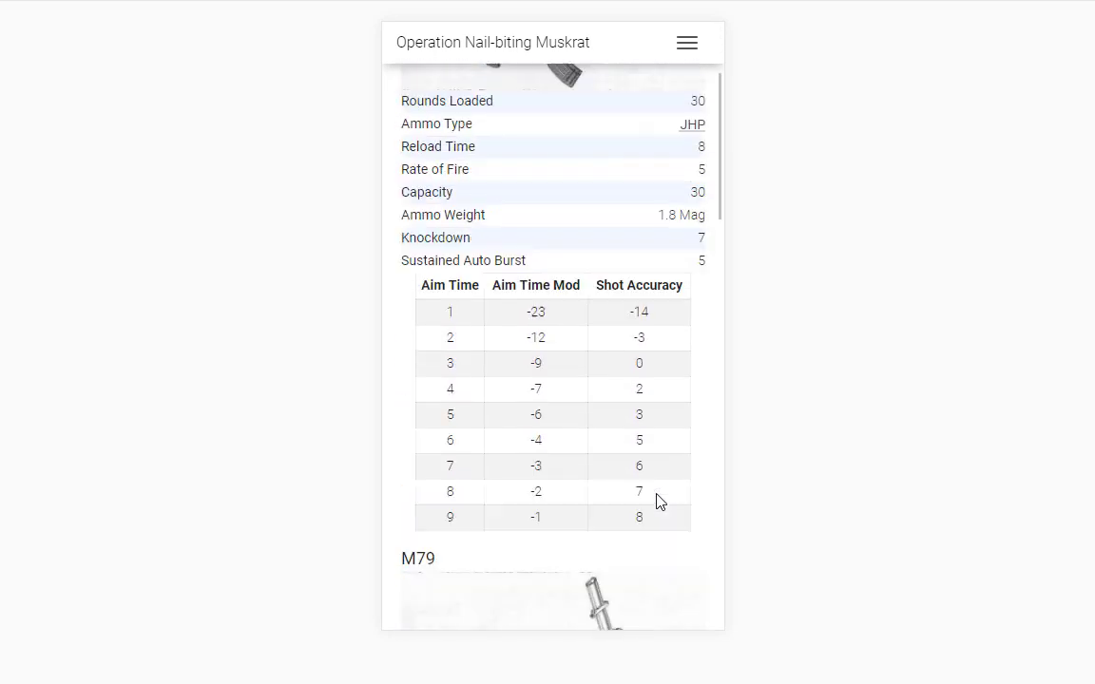
pyautogui.scroll(2, 655, 501)
pyautogui.click(580, 140)
pyautogui.click(659, 145)
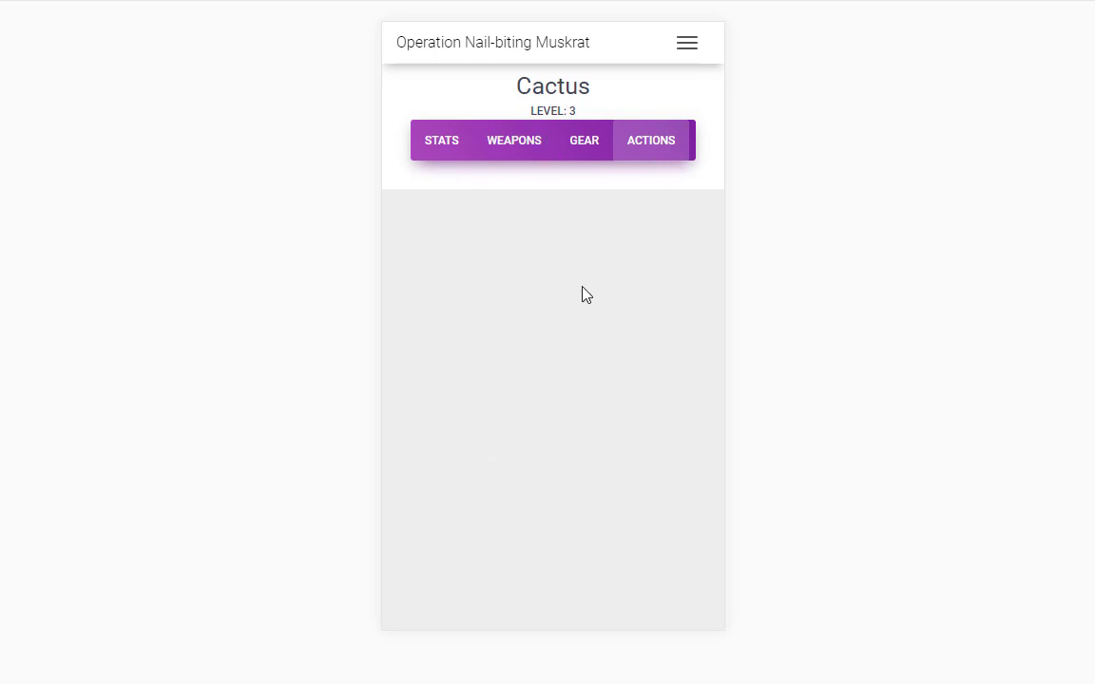
pyautogui.click(445, 140)
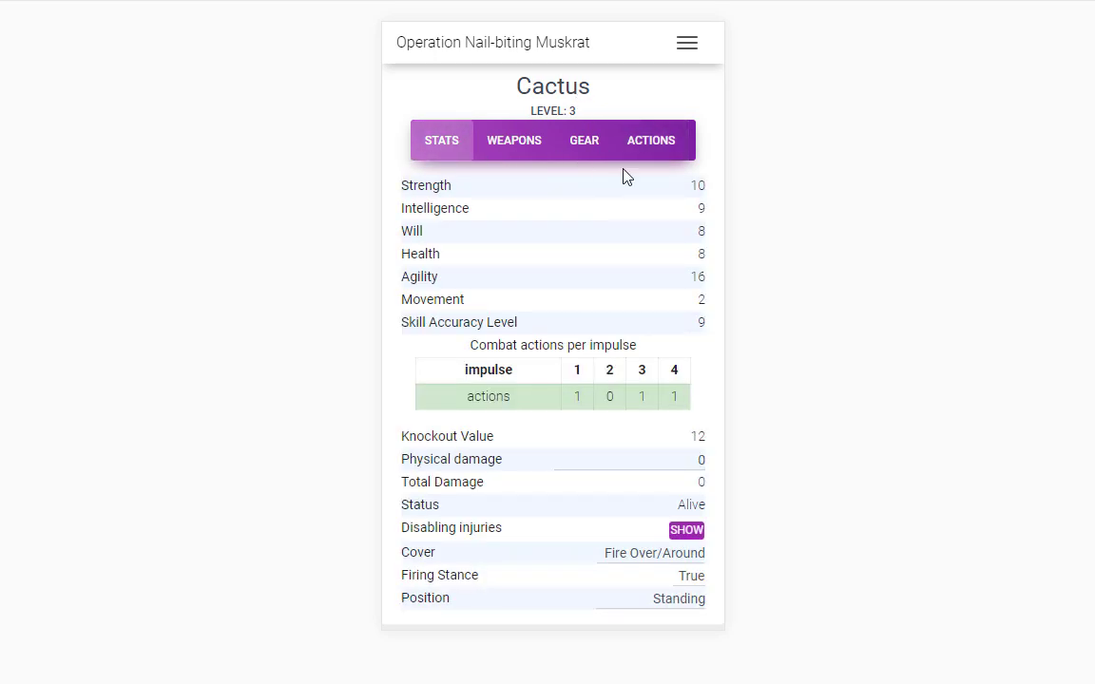
# Open the tool covering mods, odds, location and damage, and import Cactus as the shooter.
pyautogui.click(688, 48)
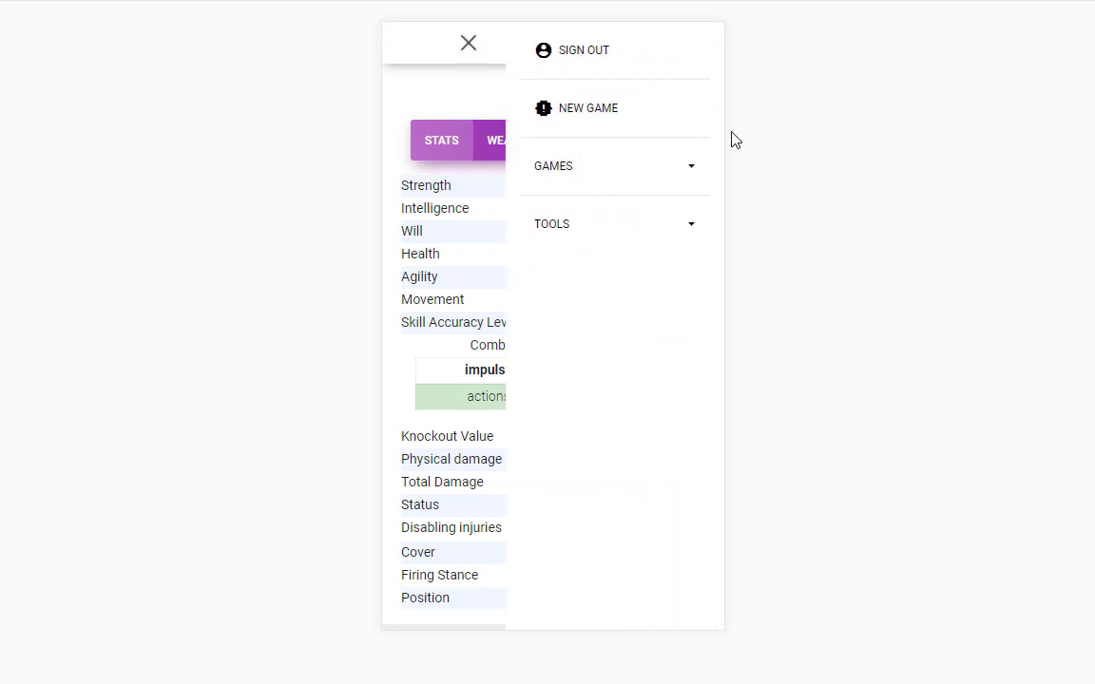
pyautogui.click(570, 235)
pyautogui.click(599, 323)
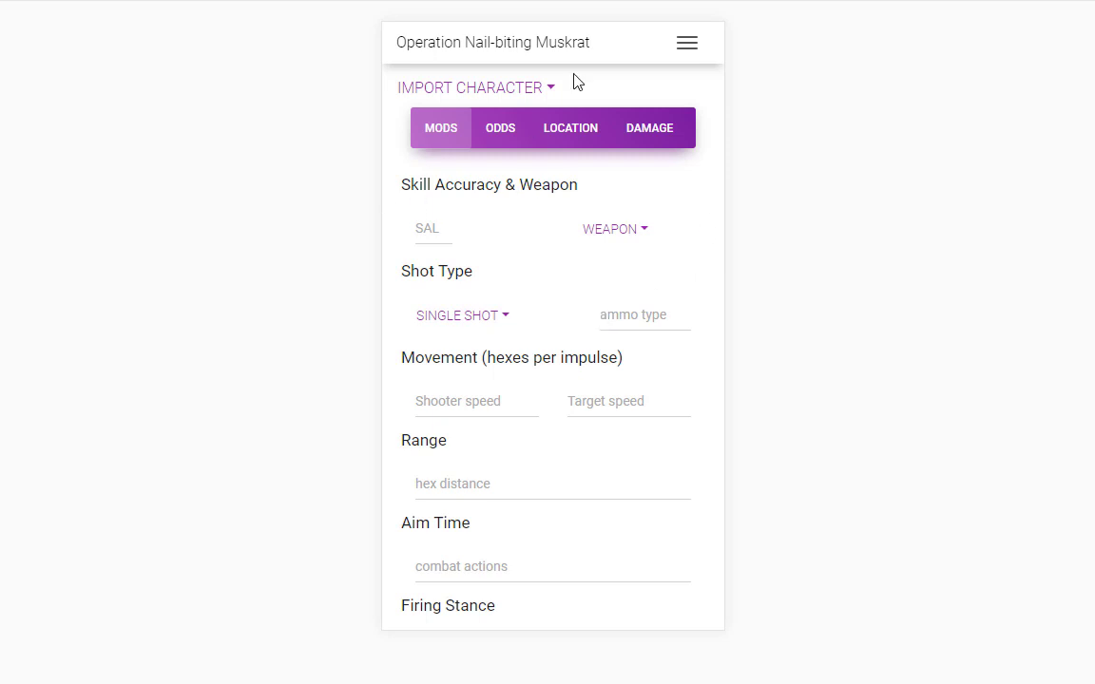
pyautogui.click(635, 233)
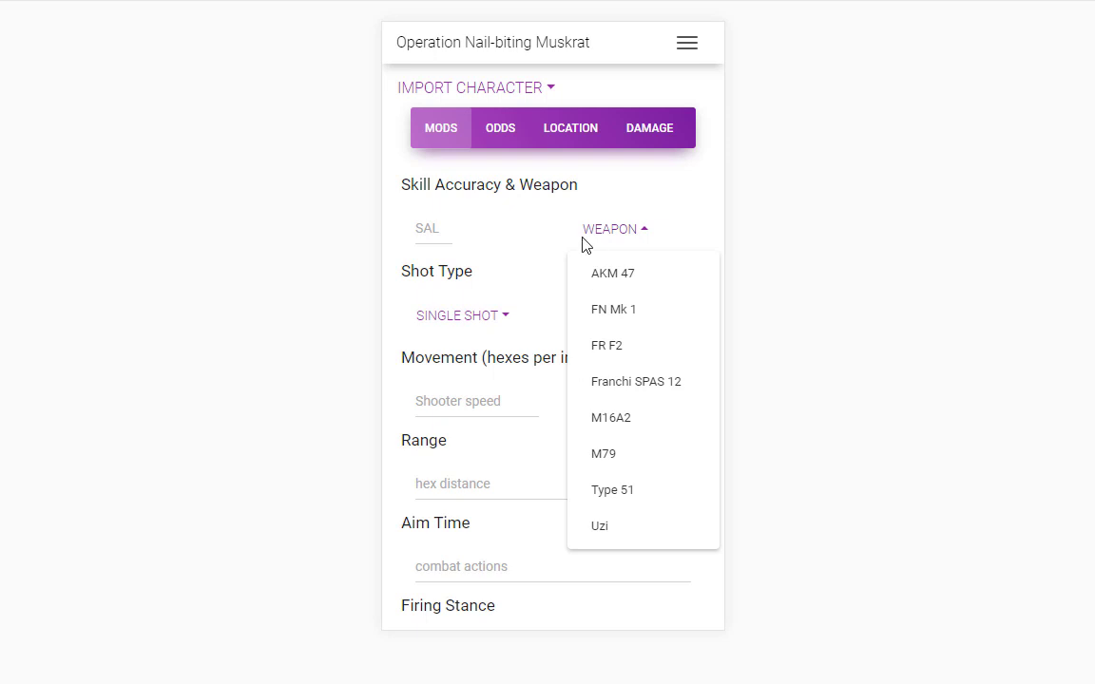
pyautogui.click(538, 95)
pyautogui.click(428, 277)
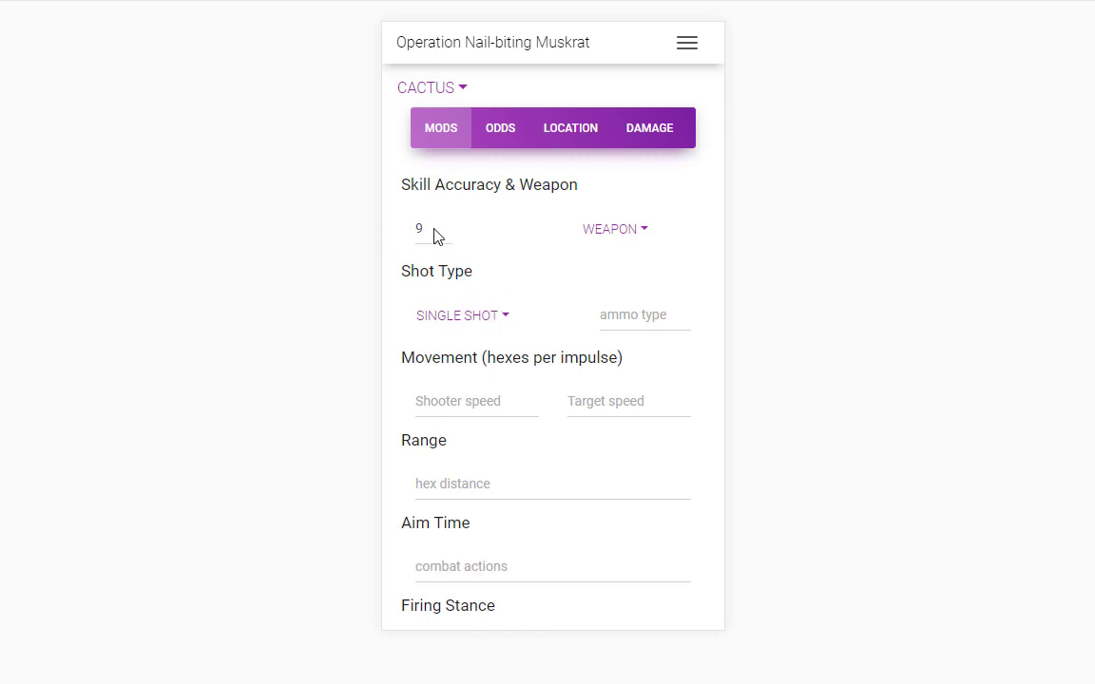
# Choose the Uzi as Cactus's weapon with Burst as the shot type.
pyautogui.click(621, 232)
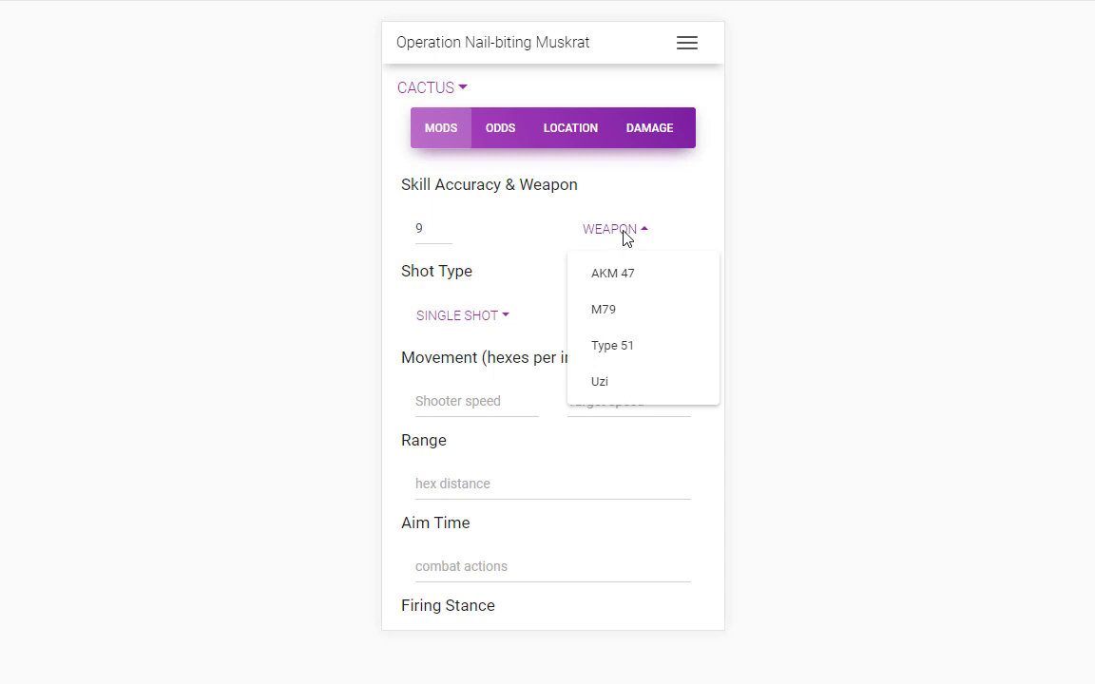
pyautogui.click(604, 386)
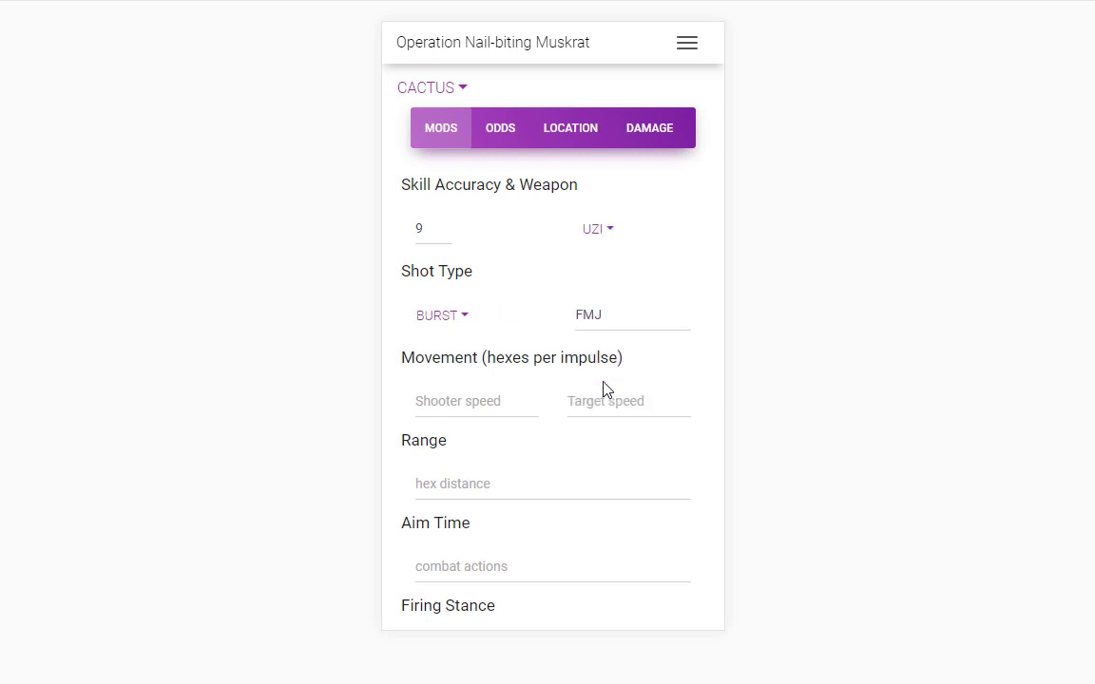
pyautogui.click(457, 317)
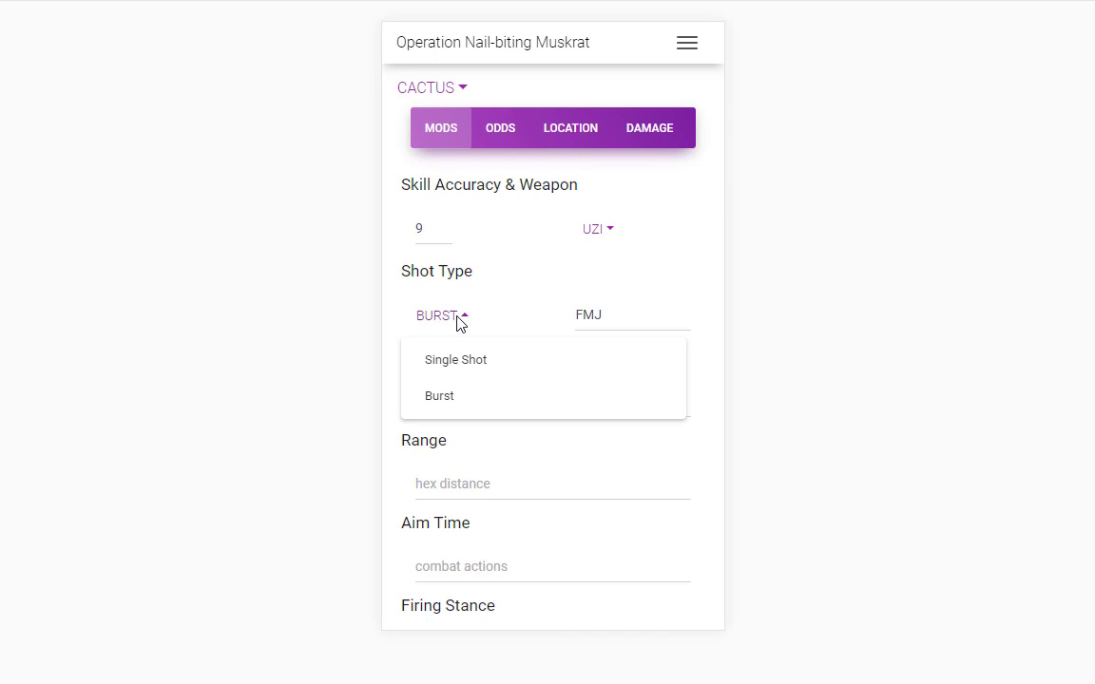
pyautogui.click(445, 399)
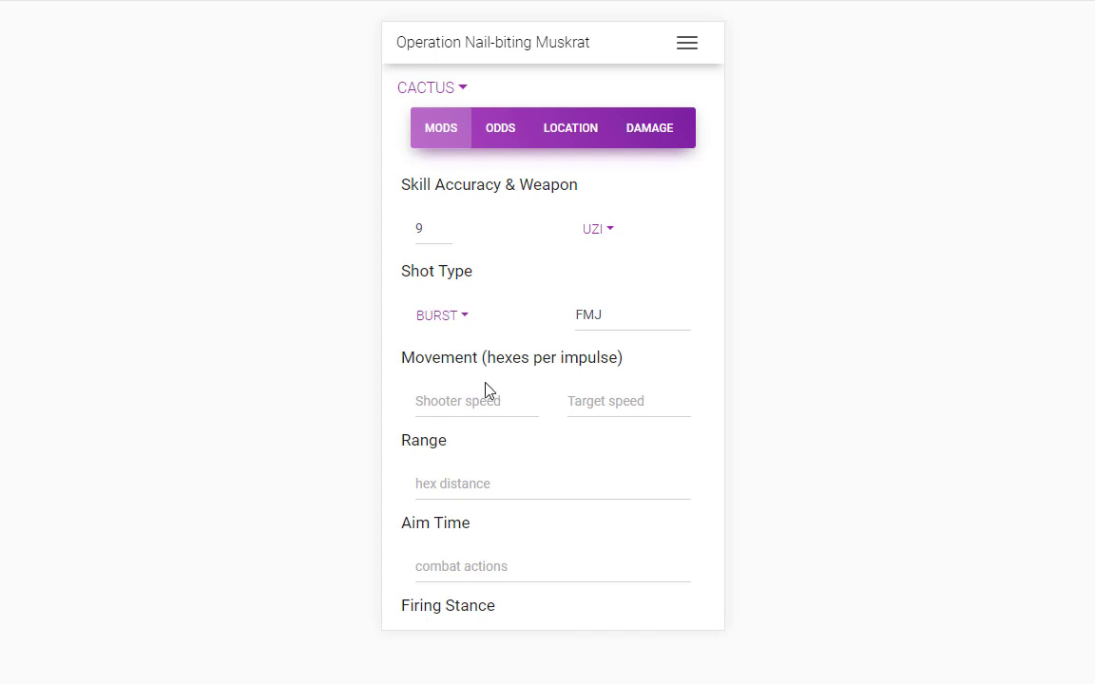
pyautogui.click(473, 405)
pyautogui.click(609, 405)
pyautogui.click(446, 409)
pyautogui.click(591, 409)
pyautogui.click(481, 404)
pyautogui.scroll(-1, 501, 382)
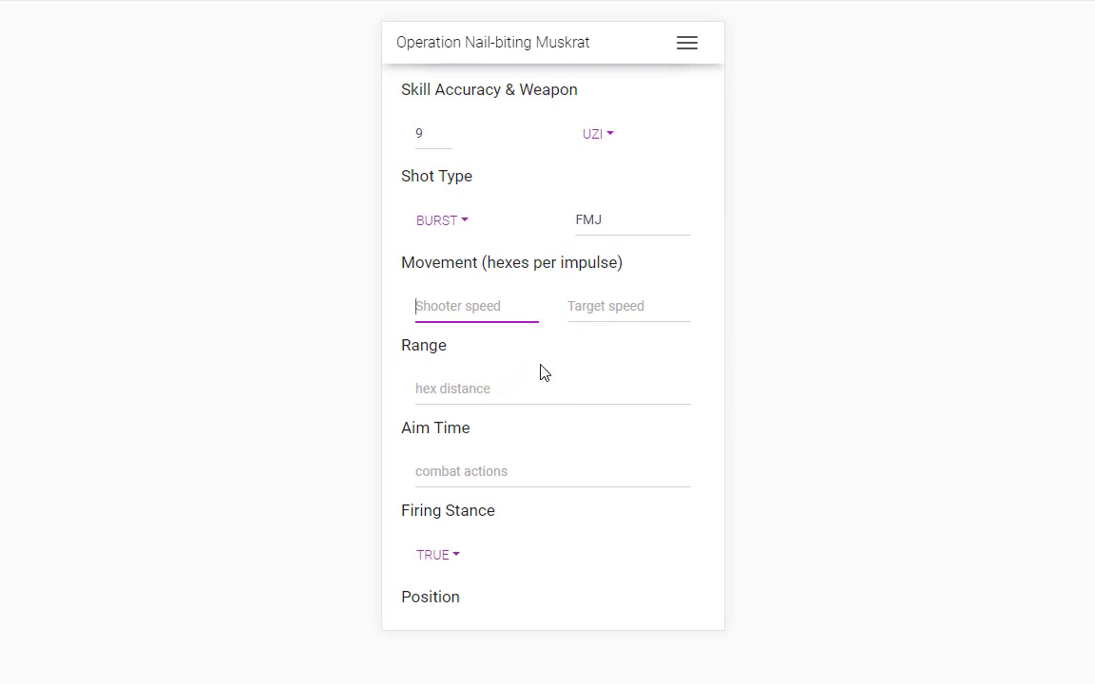
# Set the shot's range to 12 hexes and its aim time to 4 combat actions.
pyautogui.click(464, 399)
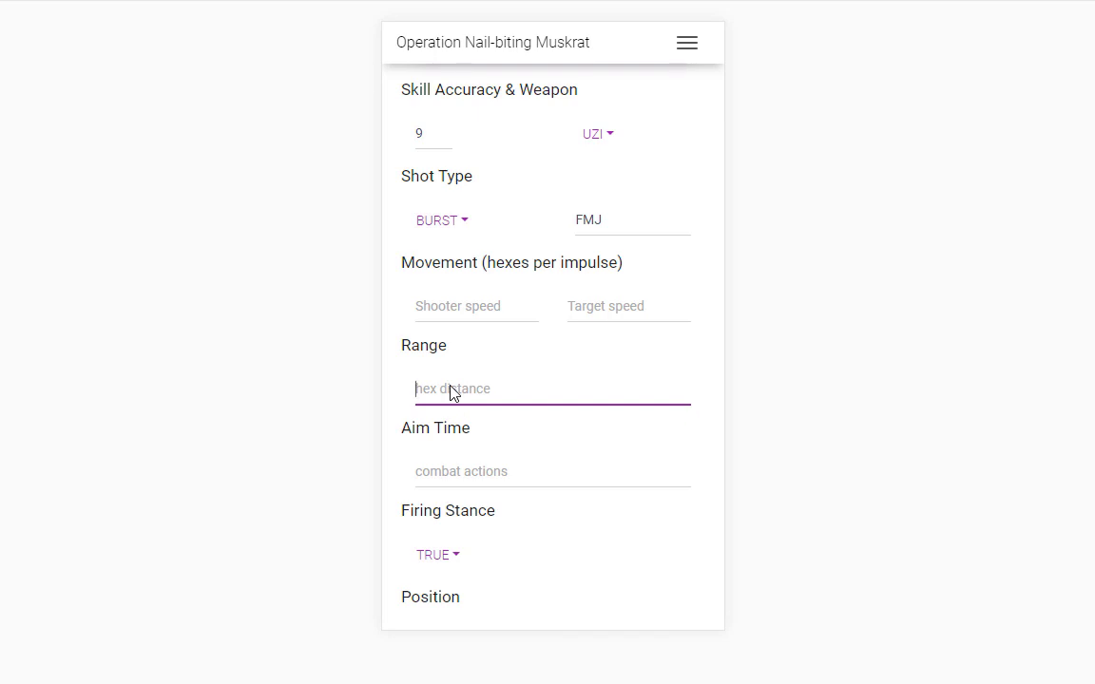
pyautogui.write('-1')
pyautogui.press('BackSpace')
pyautogui.press('BackSpace')
pyautogui.write('12')
pyautogui.click(473, 475)
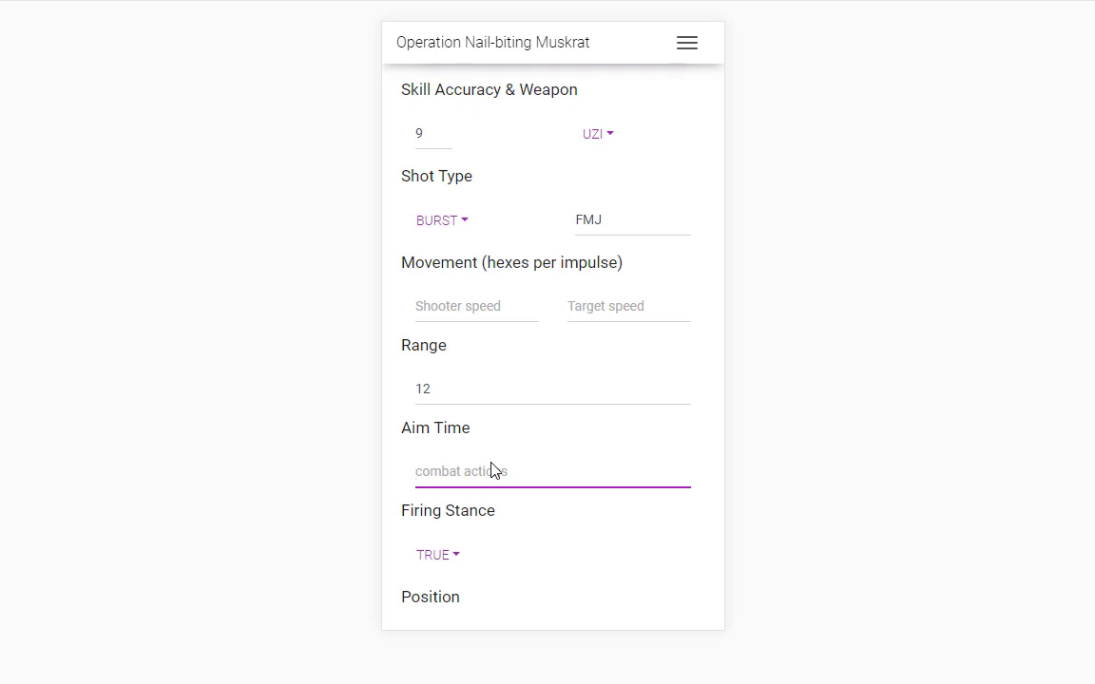
pyautogui.write('4')
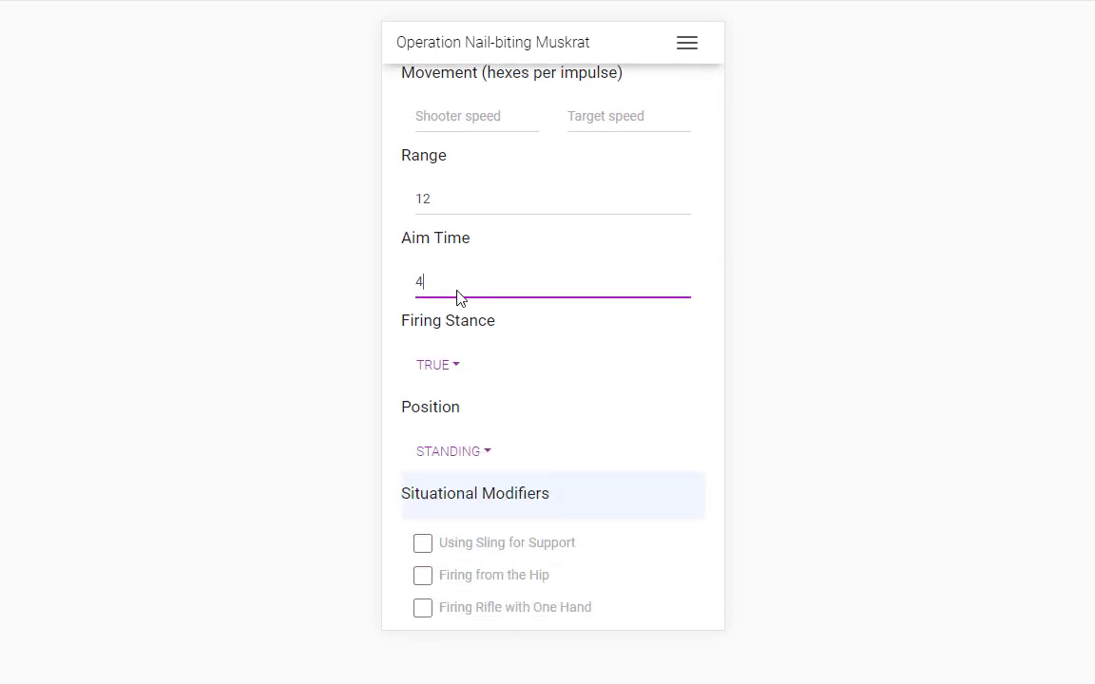
# Examine the firing stance choices and the situational, visibility and target size modifiers available for the shot.
pyautogui.click(448, 370)
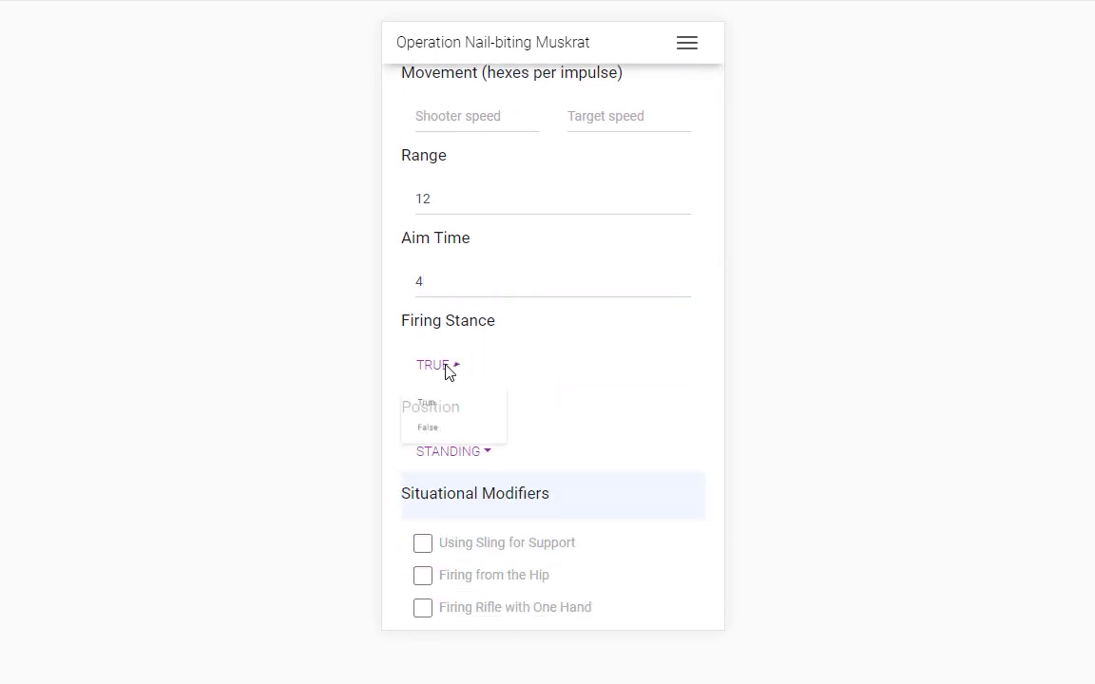
pyautogui.click(509, 348)
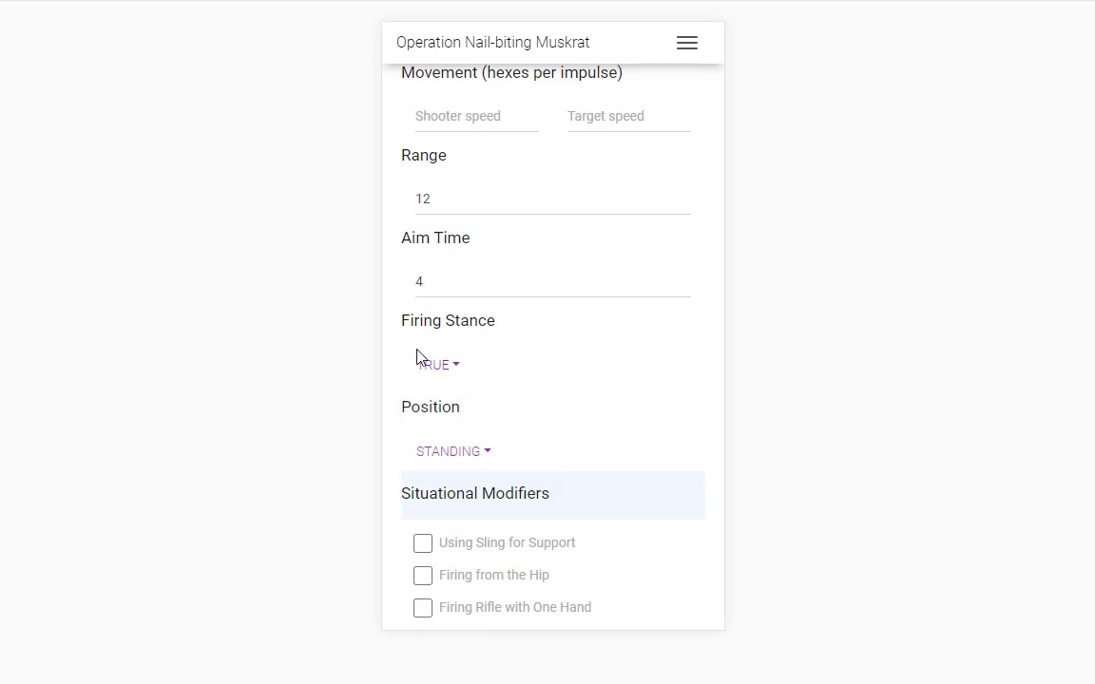
pyautogui.scroll(-1, 537, 449)
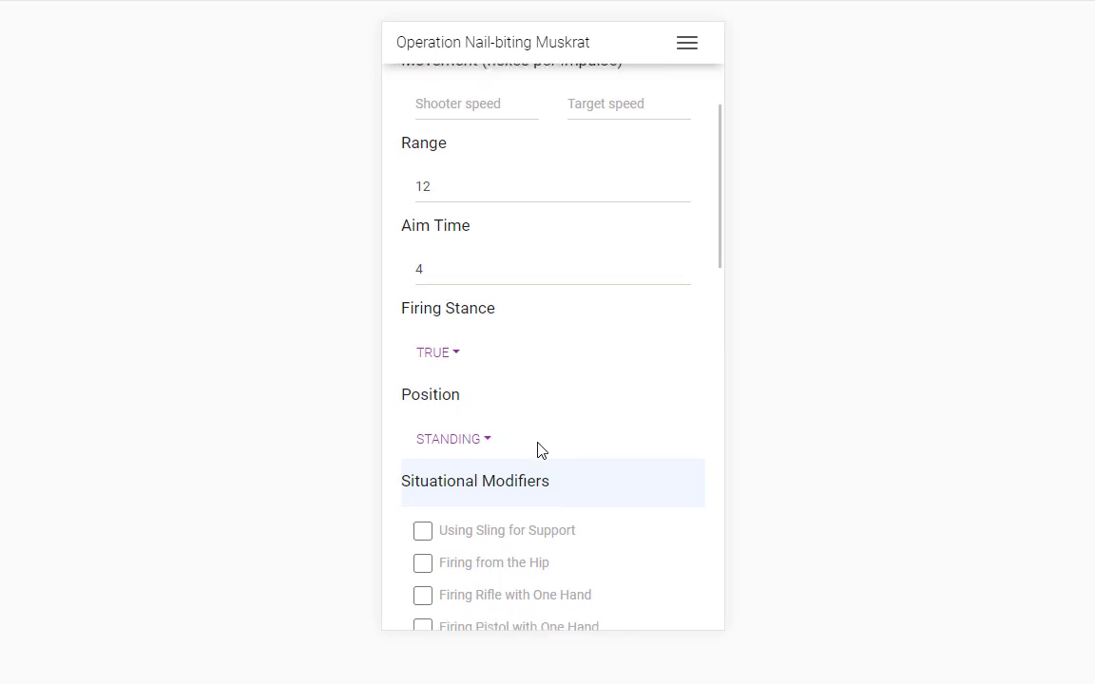
pyautogui.scroll(-4, 538, 447)
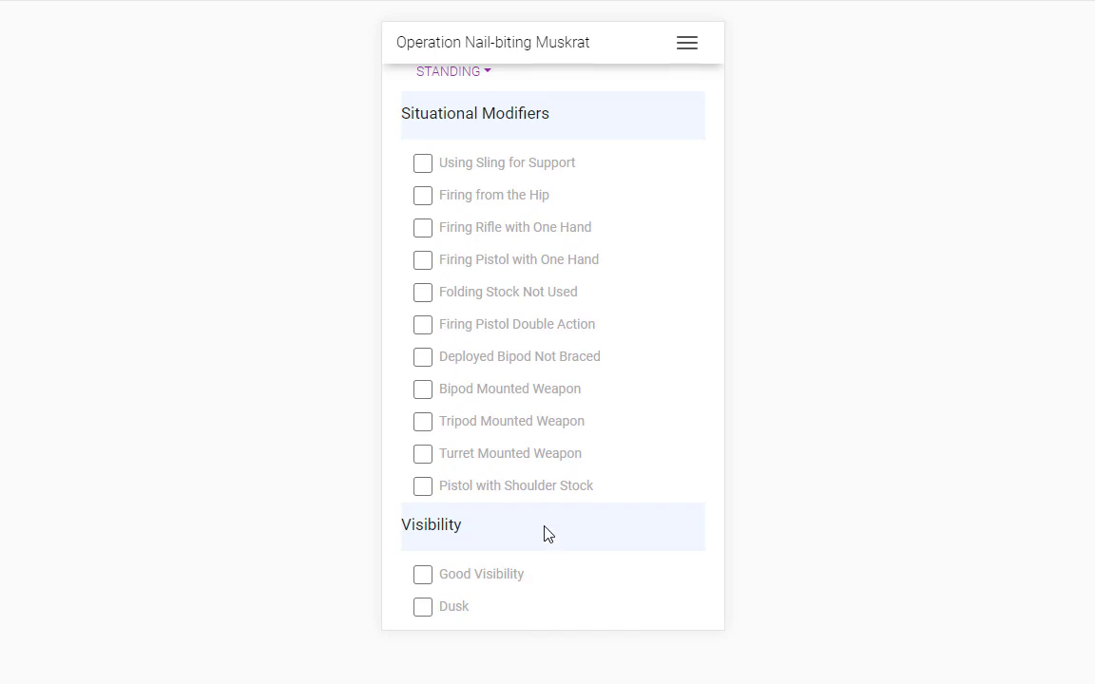
pyautogui.scroll(-5, 521, 541)
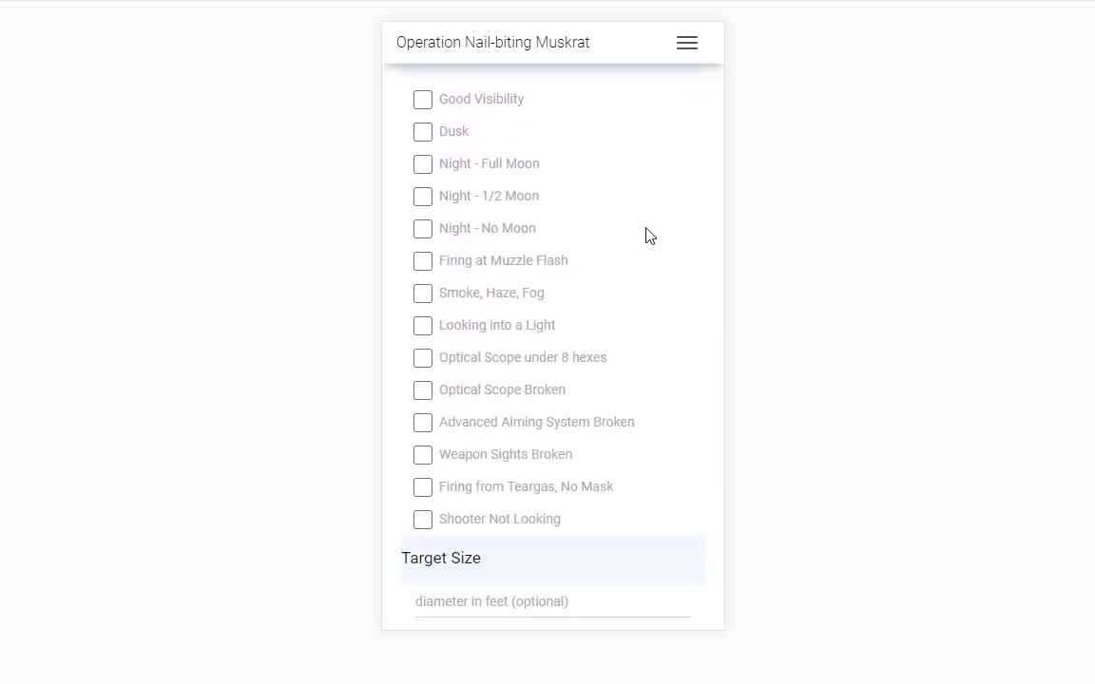
pyautogui.click(424, 103)
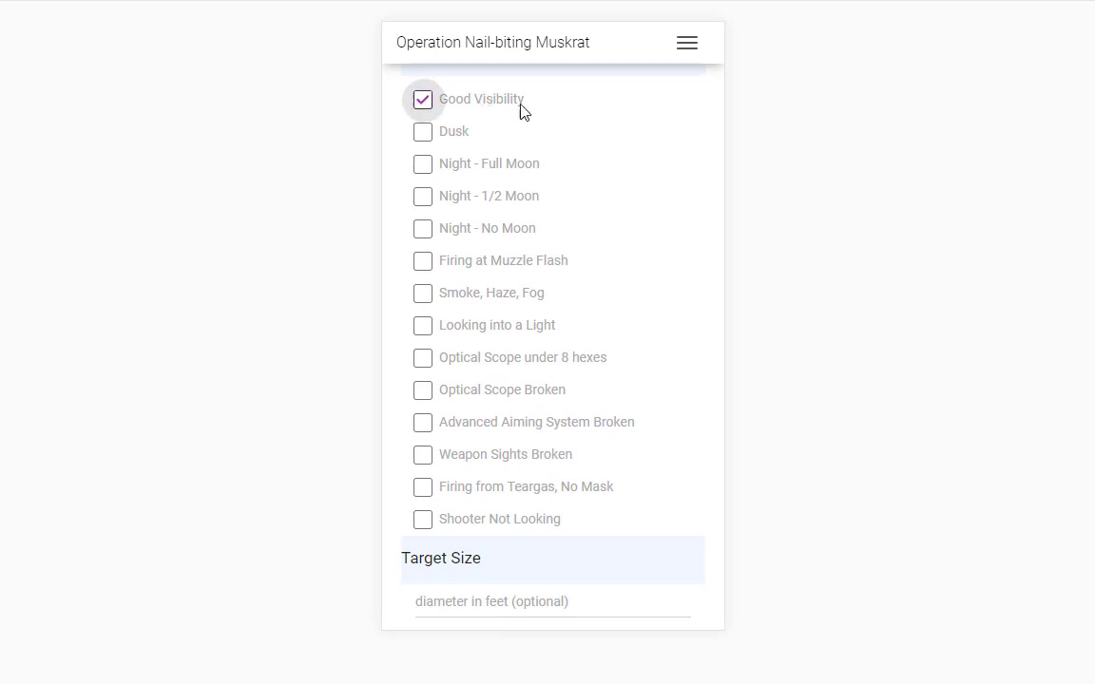
pyautogui.click(423, 101)
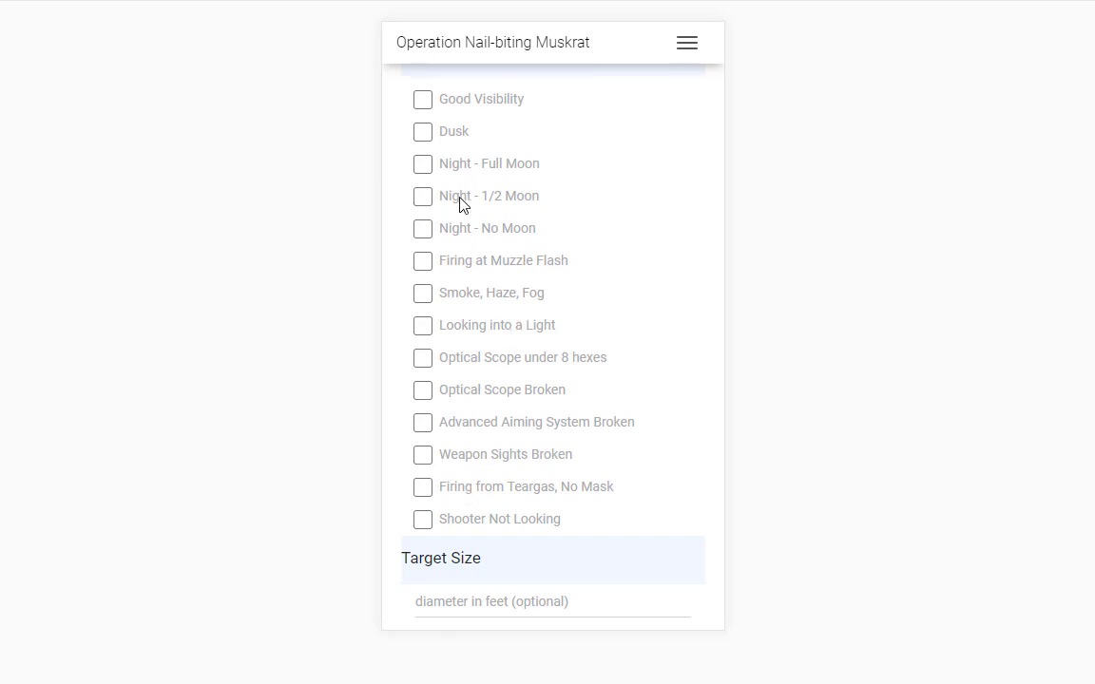
pyautogui.scroll(-5, 526, 568)
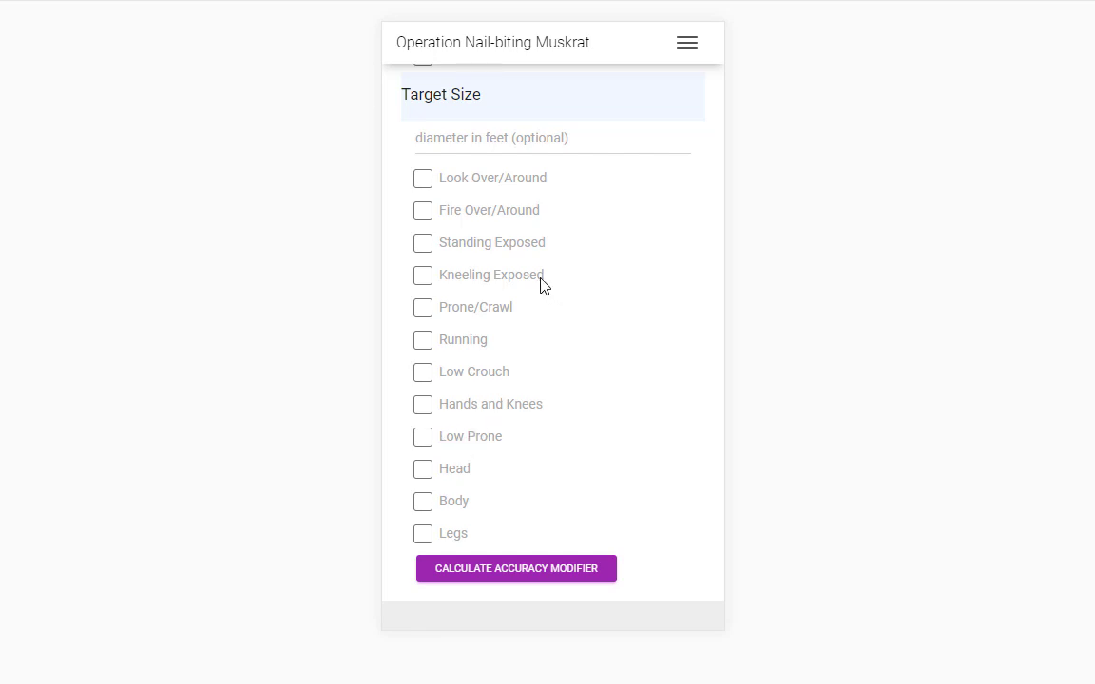
pyautogui.click(452, 144)
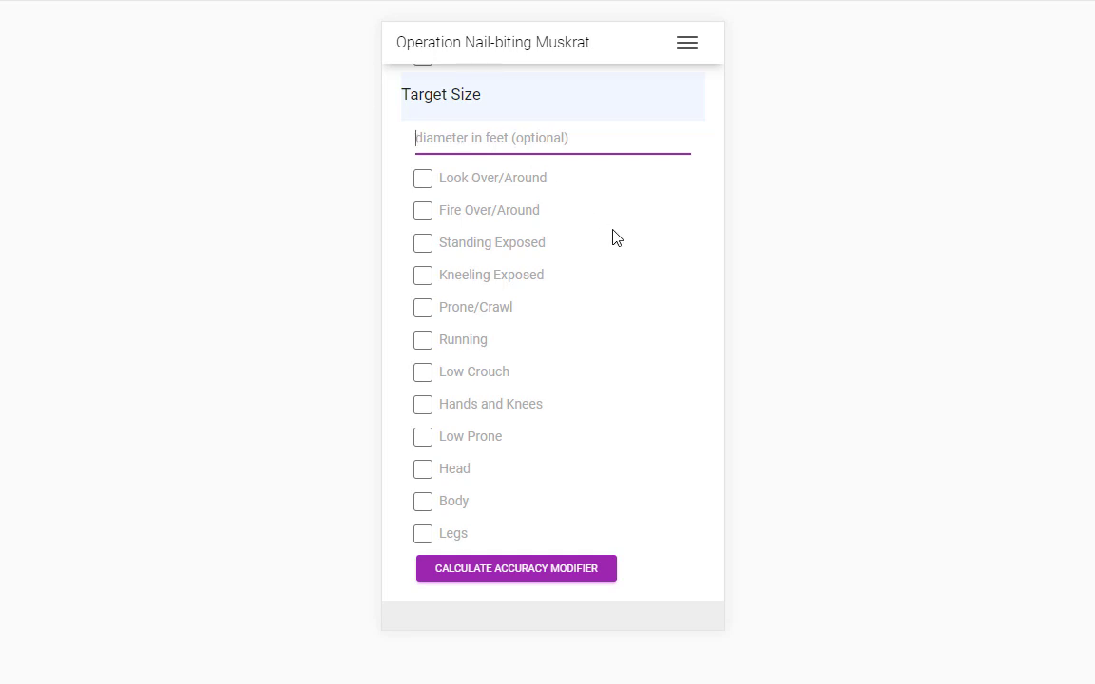
# Apply the Look Over/Around target size modifier and the Dusk visibility modifier.
pyautogui.scroll(3, 616, 236)
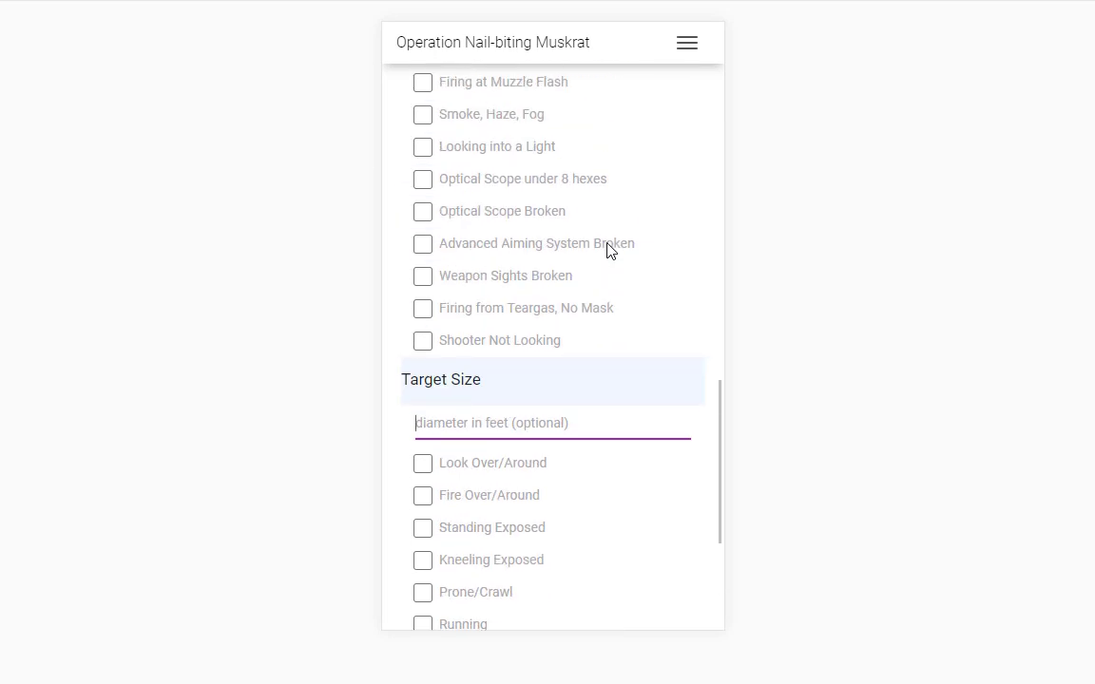
pyautogui.scroll(-3, 610, 249)
pyautogui.click(421, 177)
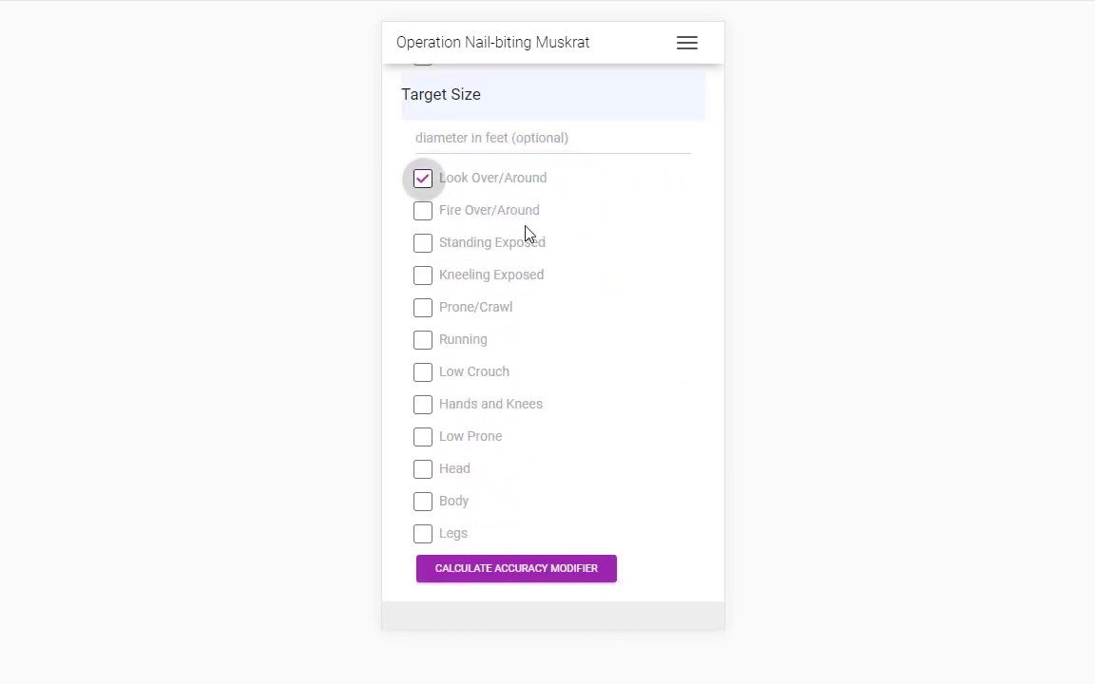
pyautogui.scroll(5, 561, 228)
pyautogui.click(423, 144)
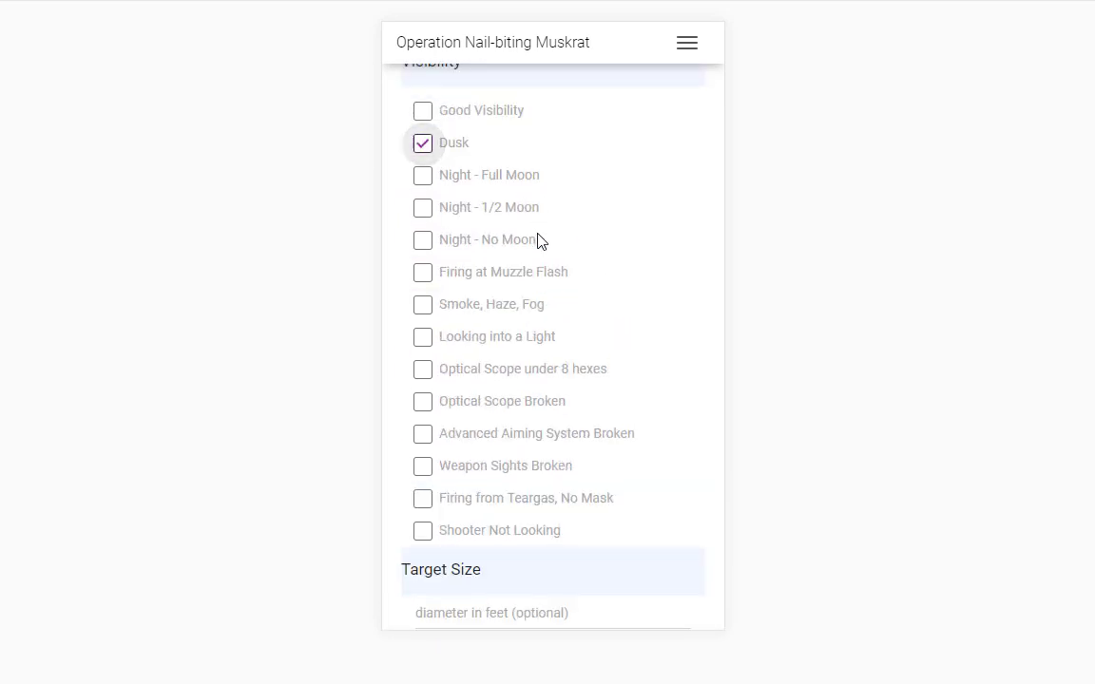
# Recheck the entered shot settings and calculate the accuracy modifier.
pyautogui.scroll(4, 561, 239)
pyautogui.scroll(2, 552, 240)
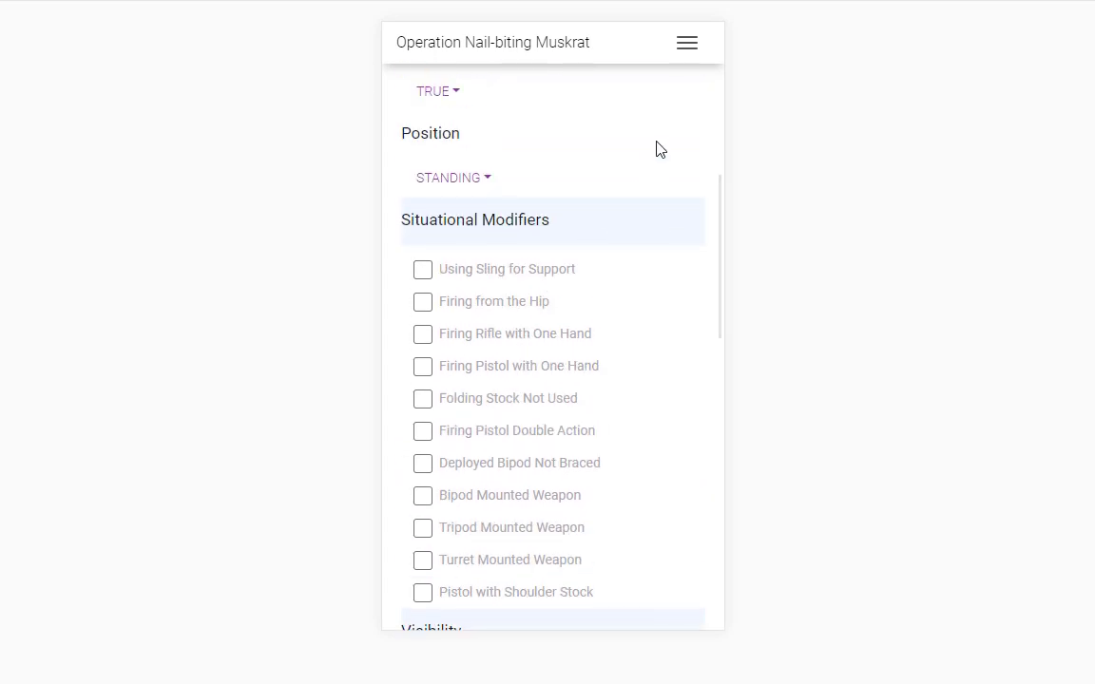
pyautogui.scroll(3, 565, 191)
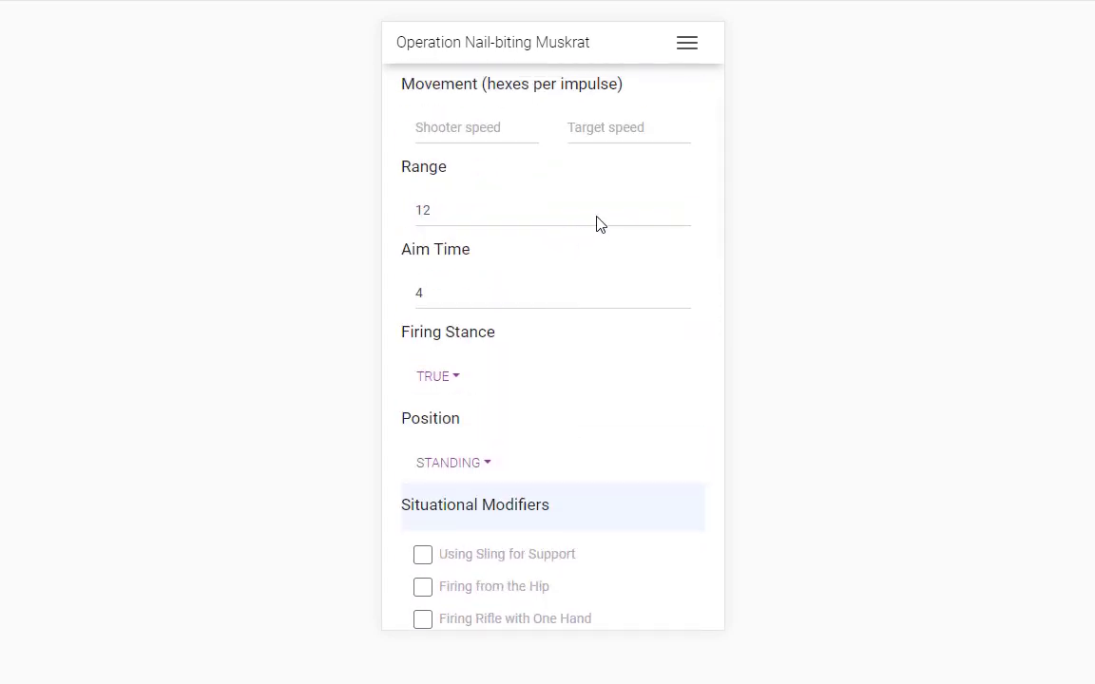
pyautogui.scroll(-15, 574, 260)
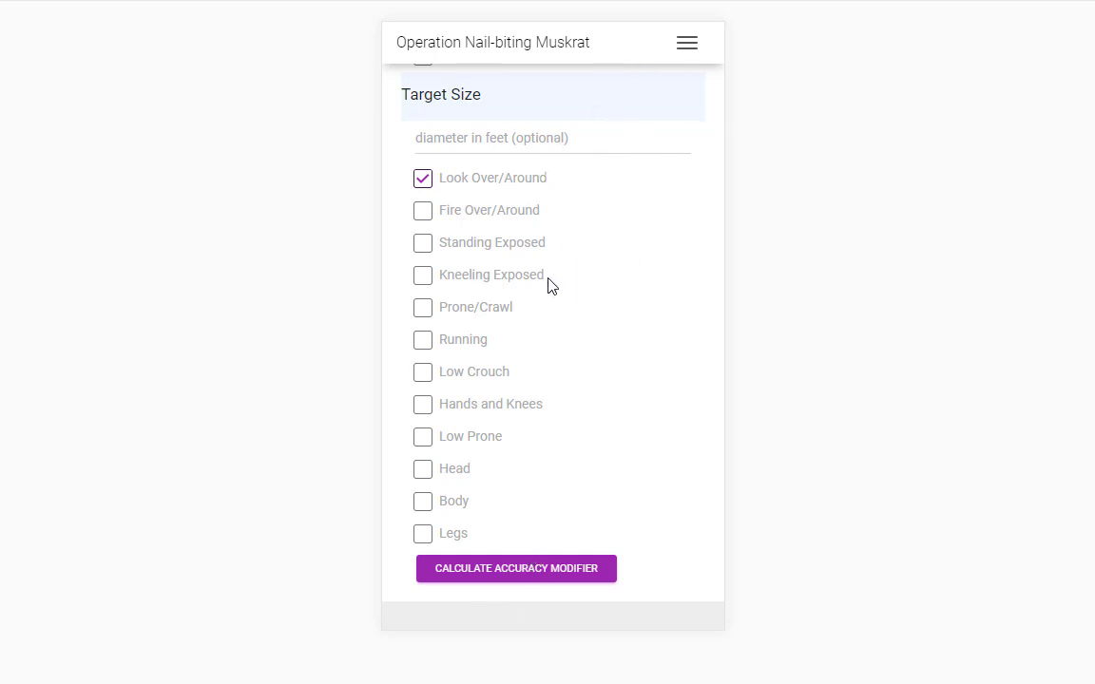
pyautogui.click(507, 570)
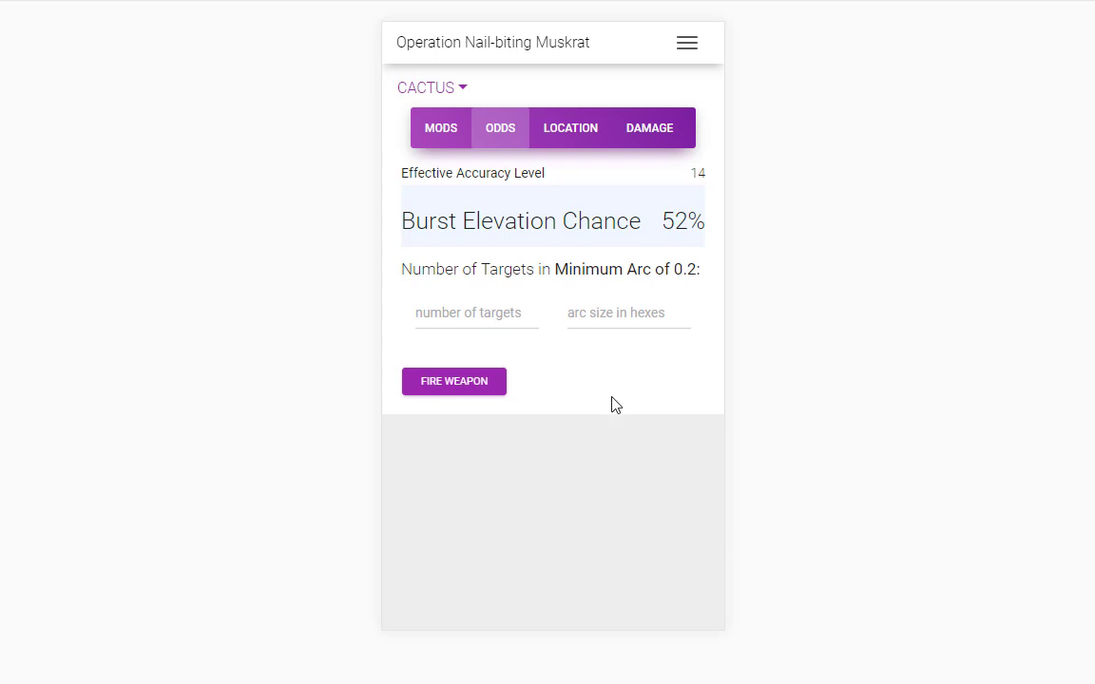
# Set the burst to cover 2 targets with an arc size of 0.2 hexes.
pyautogui.click(509, 326)
pyautogui.write('1')
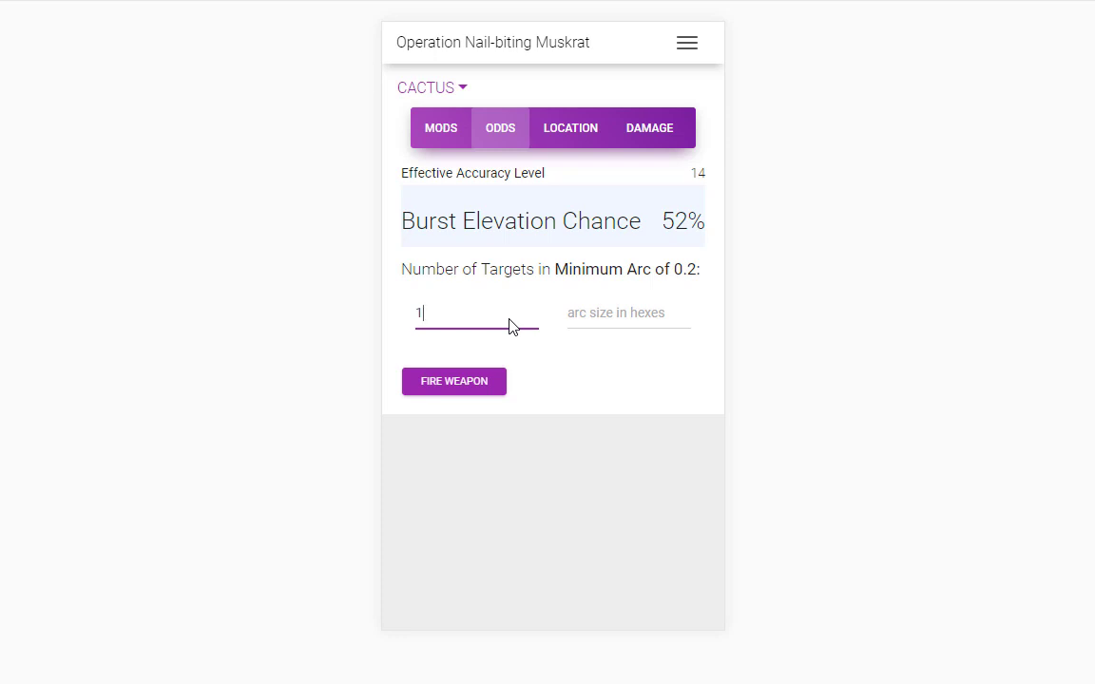
pyautogui.press('BackSpace')
pyautogui.write('2')
pyautogui.click(616, 325)
pyautogui.write('0')
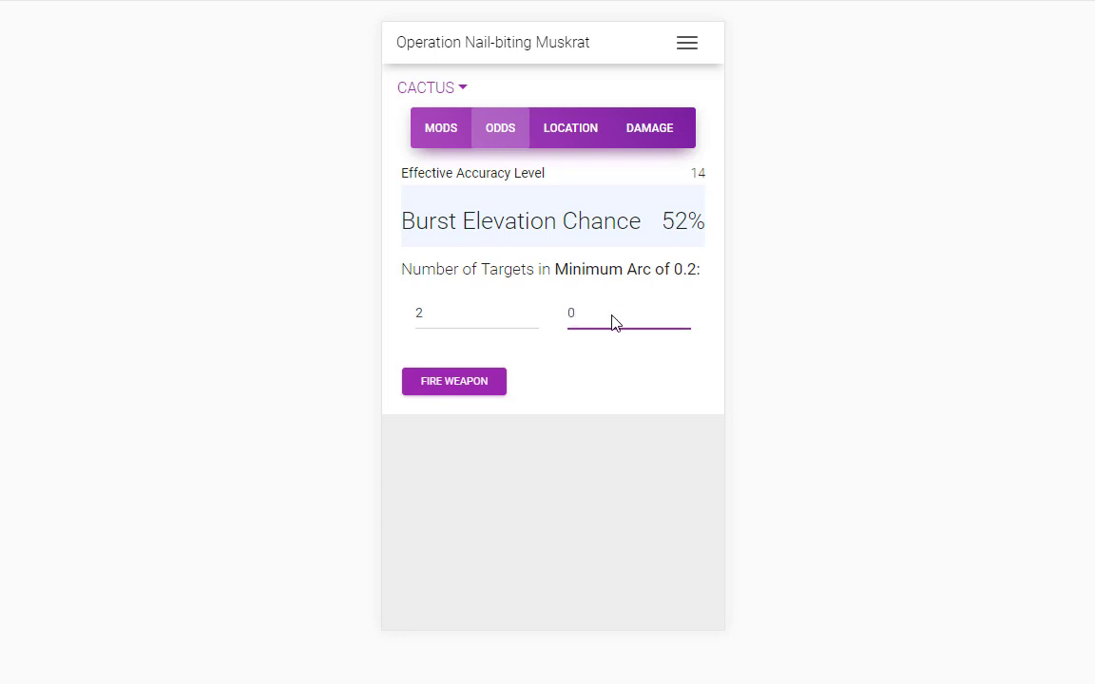
pyautogui.write('.2')
# Fire the weapon three times, dismissing the message after each of the first two bursts.
pyautogui.click(455, 383)
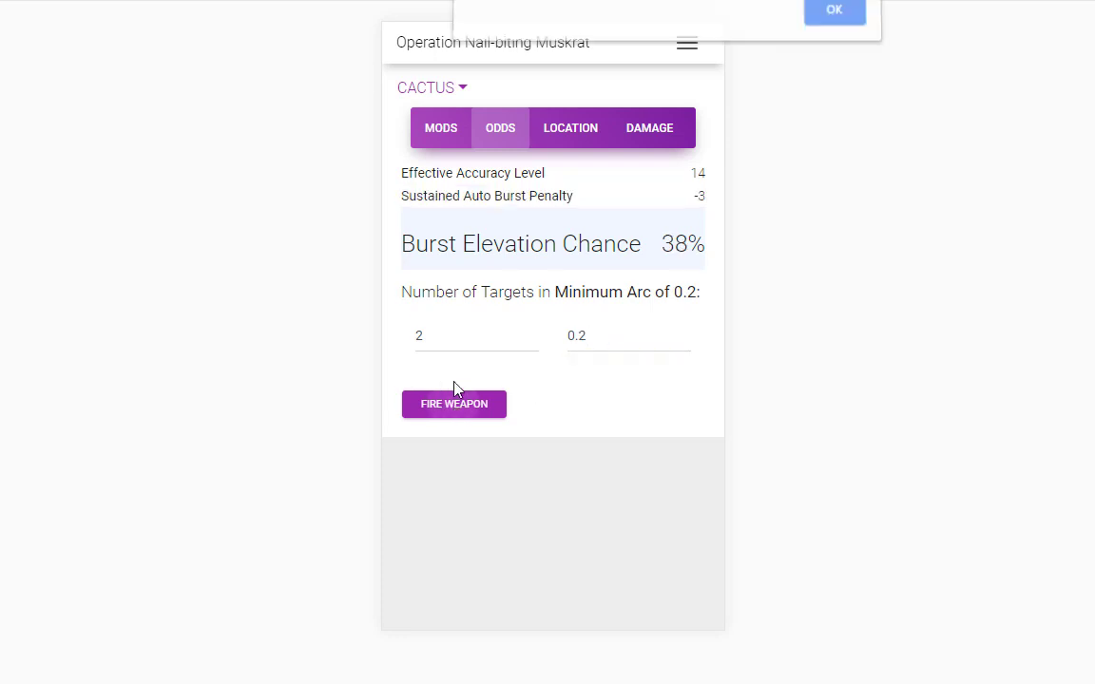
pyautogui.click(860, 20)
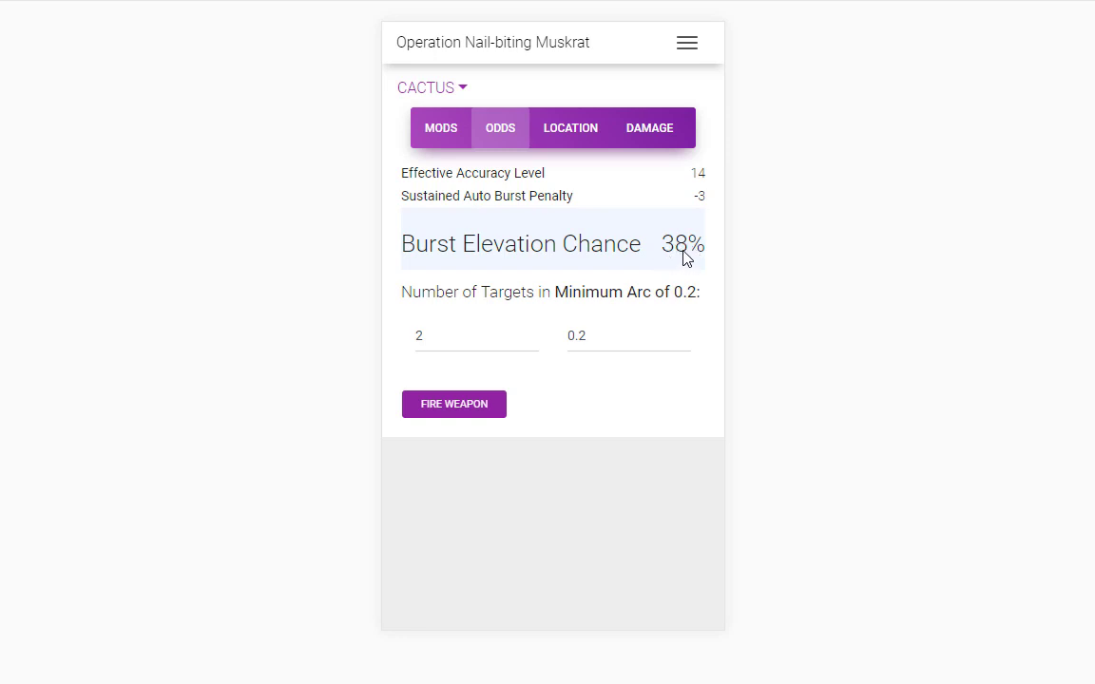
pyautogui.click(464, 412)
pyautogui.click(826, 20)
pyautogui.click(446, 419)
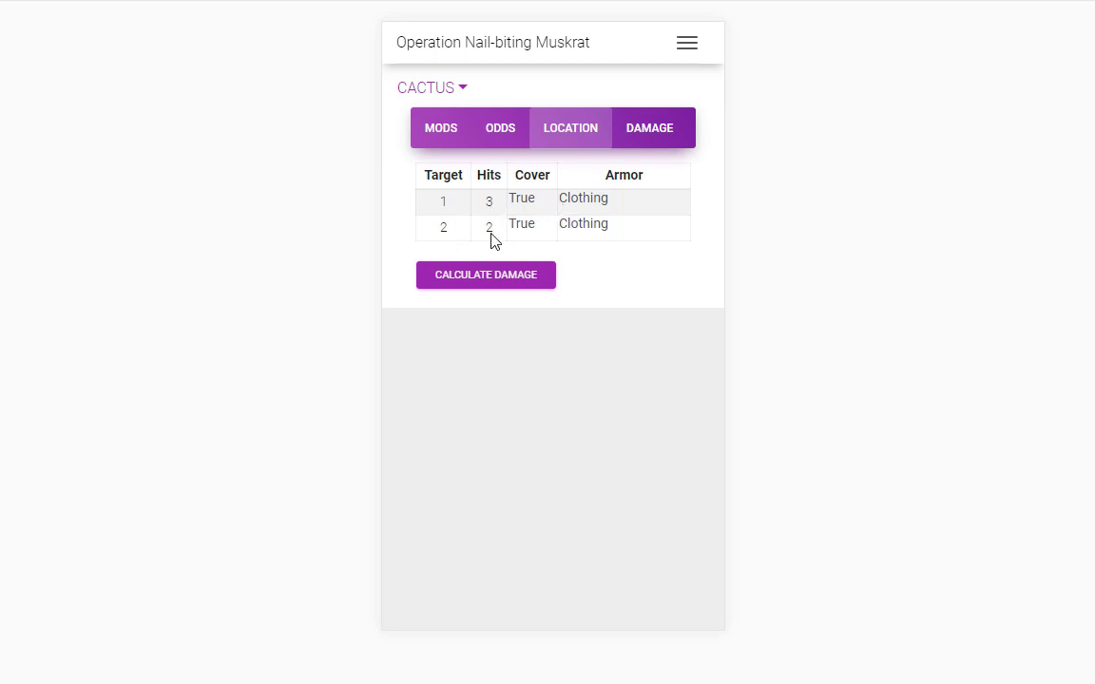
# Set target 1's armor to Light Flexible and its cover to True.
pyautogui.click(586, 200)
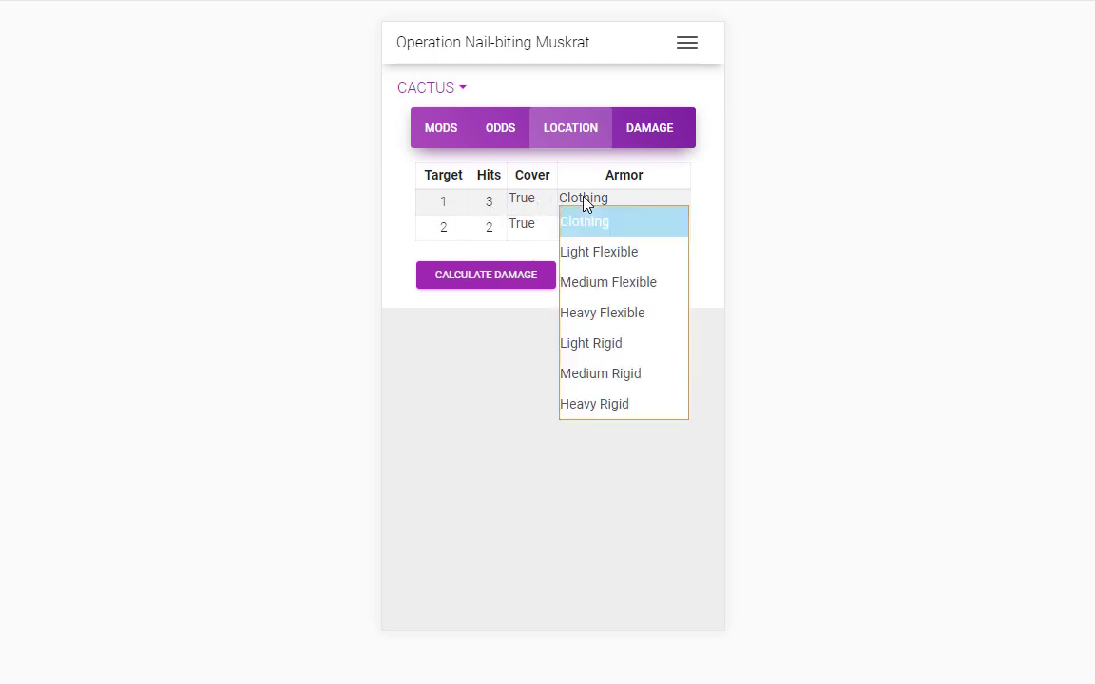
pyautogui.click(595, 255)
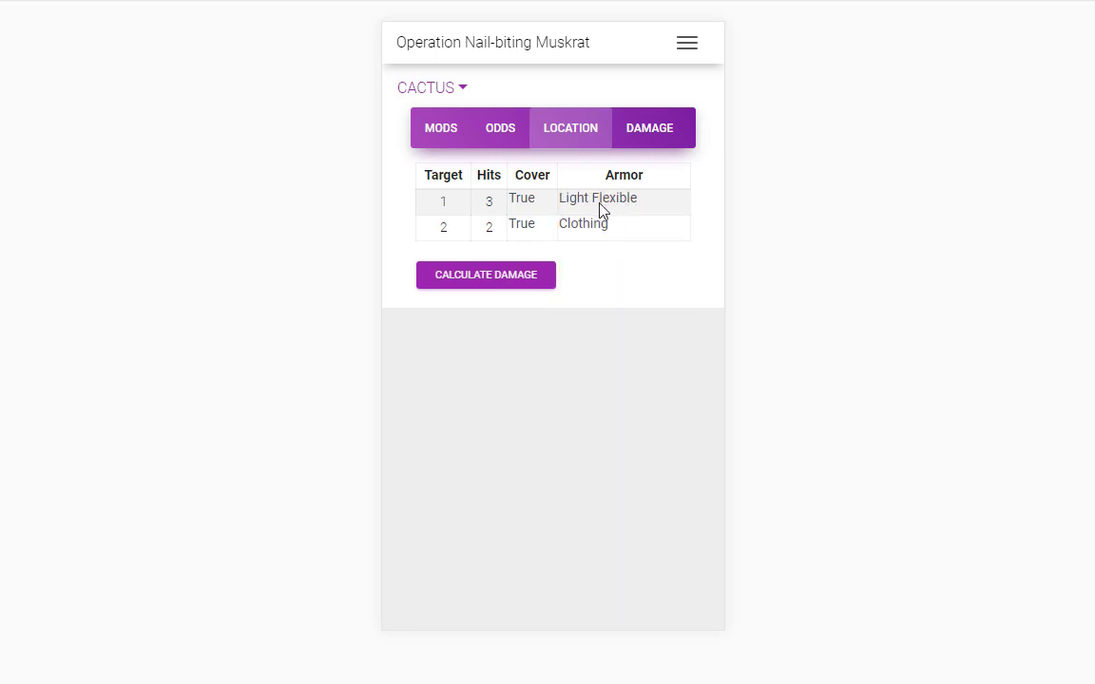
pyautogui.click(527, 208)
pyautogui.click(525, 224)
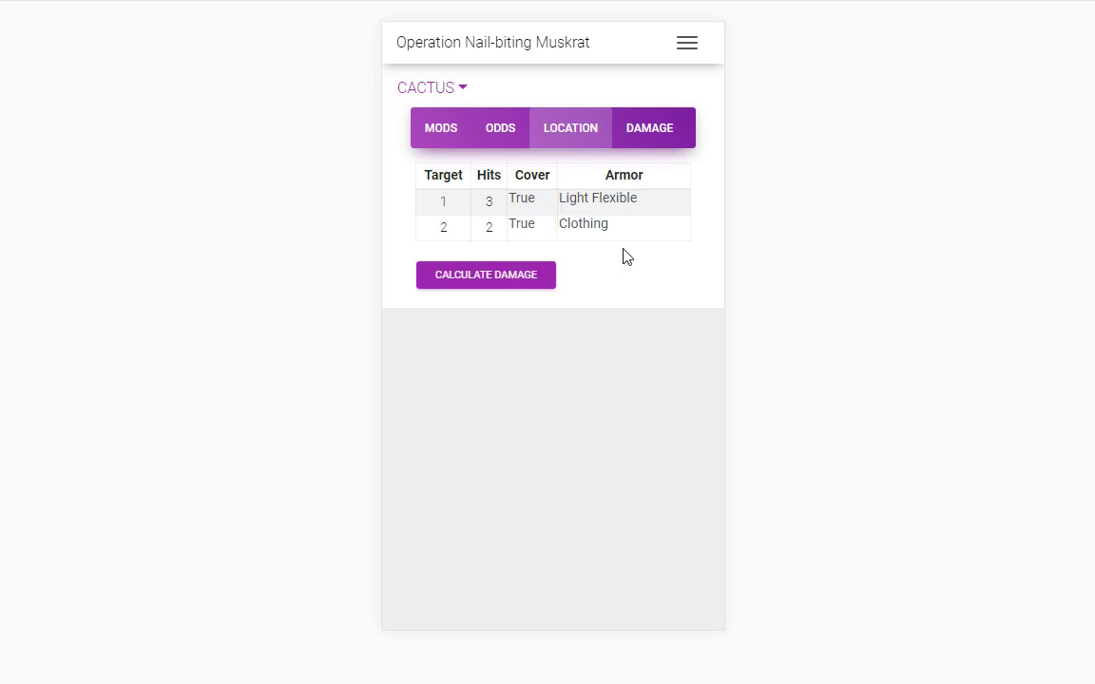
# Set target 2's cover to False and calculate the damage for both targets.
pyautogui.click(530, 237)
pyautogui.click(530, 274)
pyautogui.click(491, 281)
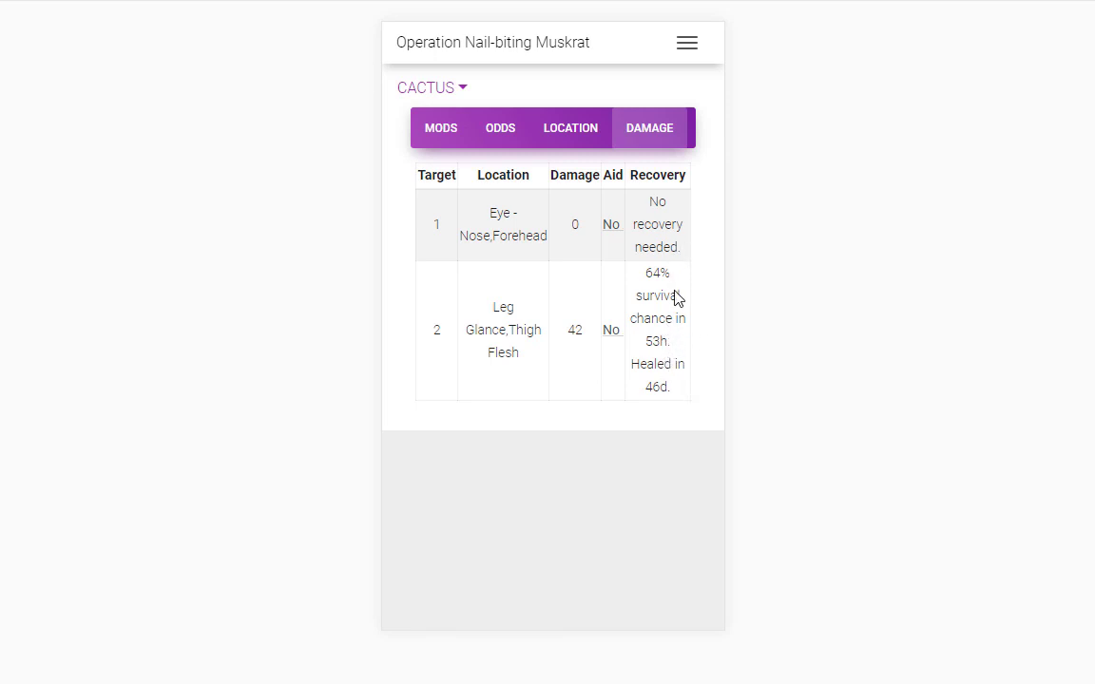
# Try Aid Station as target 2's medical aid, and change it to Trauma Center to compare recovery.
pyautogui.click(612, 333)
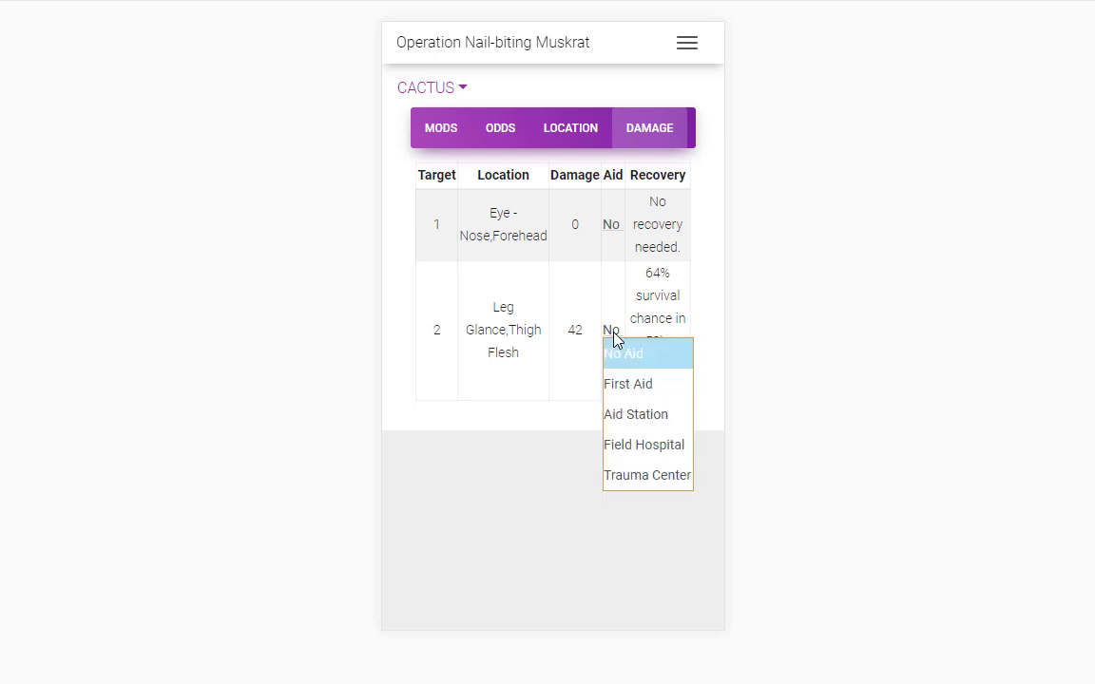
pyautogui.click(634, 415)
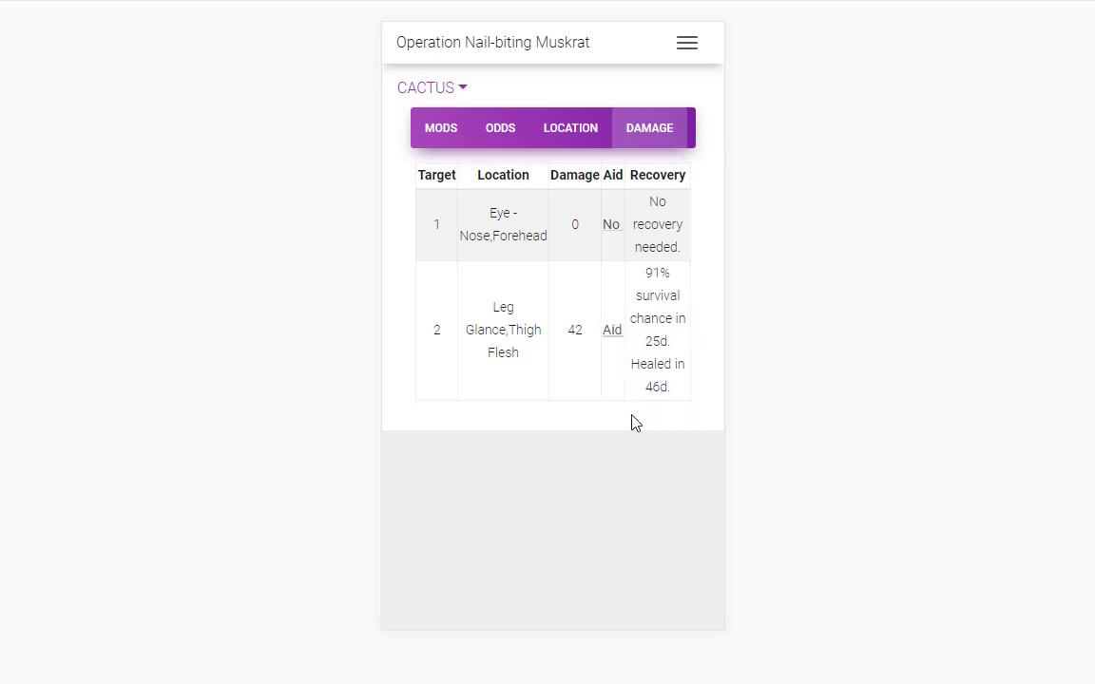
pyautogui.click(611, 334)
pyautogui.click(631, 478)
# Look back through the shot's location, odds and modifier settings.
pyautogui.click(566, 131)
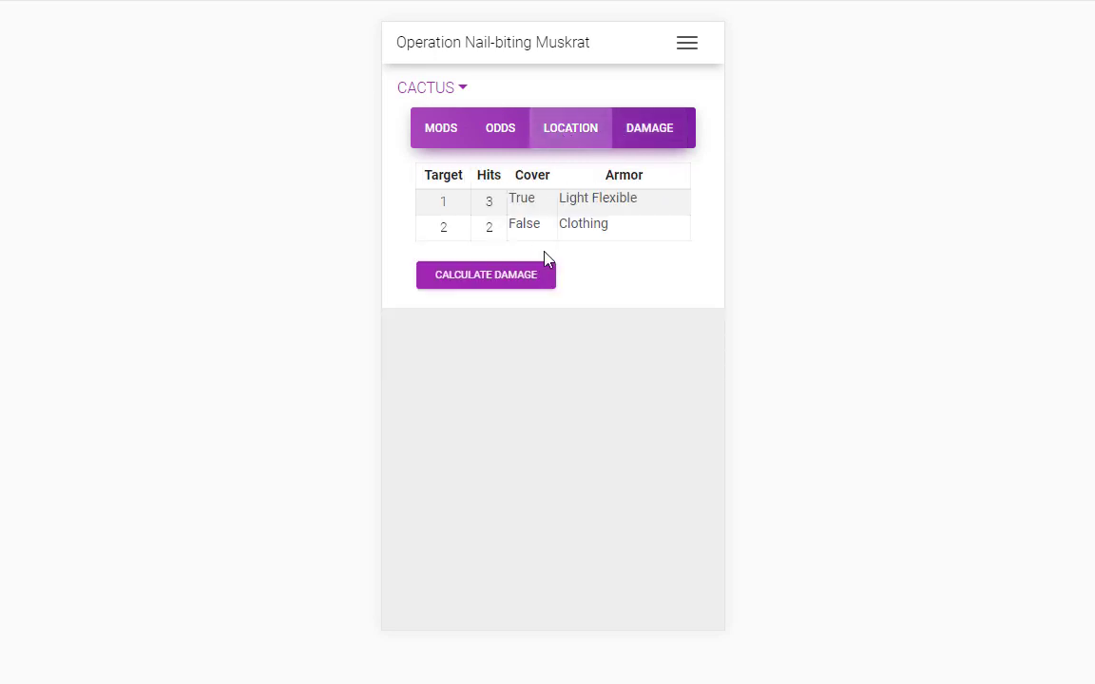
pyautogui.click(504, 133)
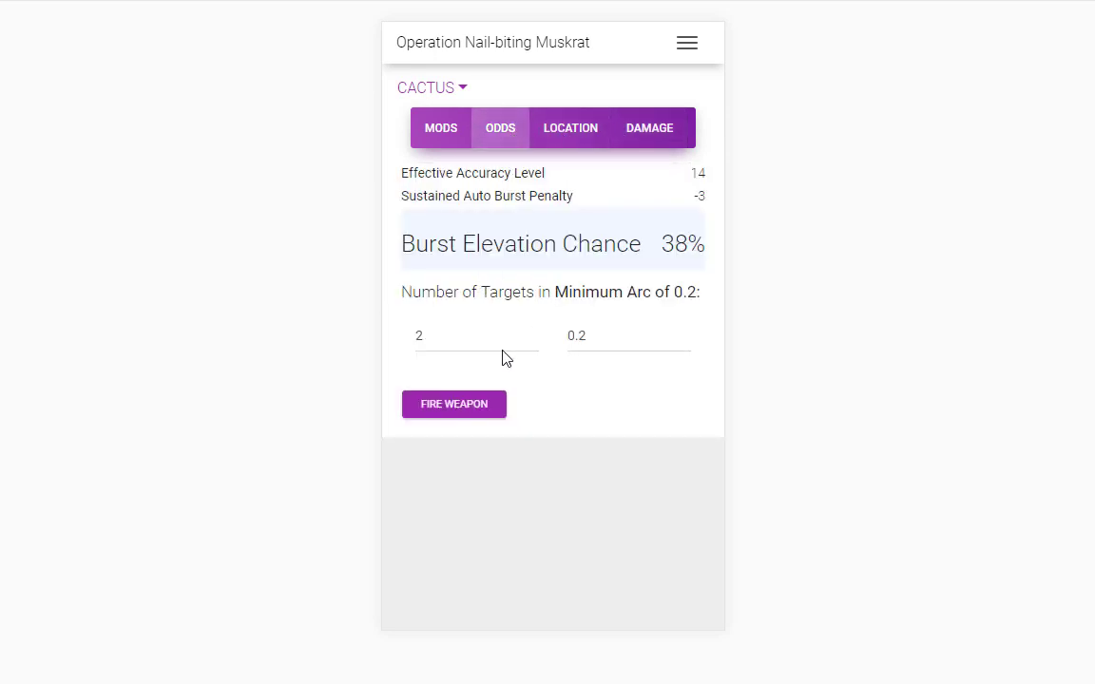
pyautogui.click(436, 133)
pyautogui.scroll(-4, 511, 386)
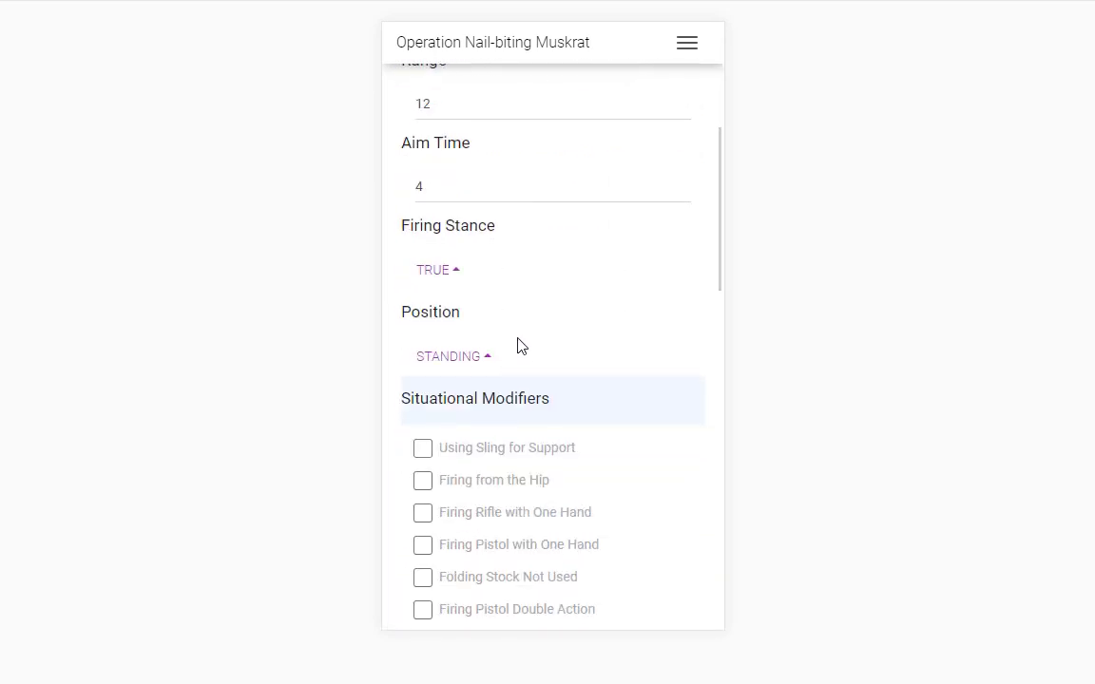
pyautogui.scroll(4, 521, 337)
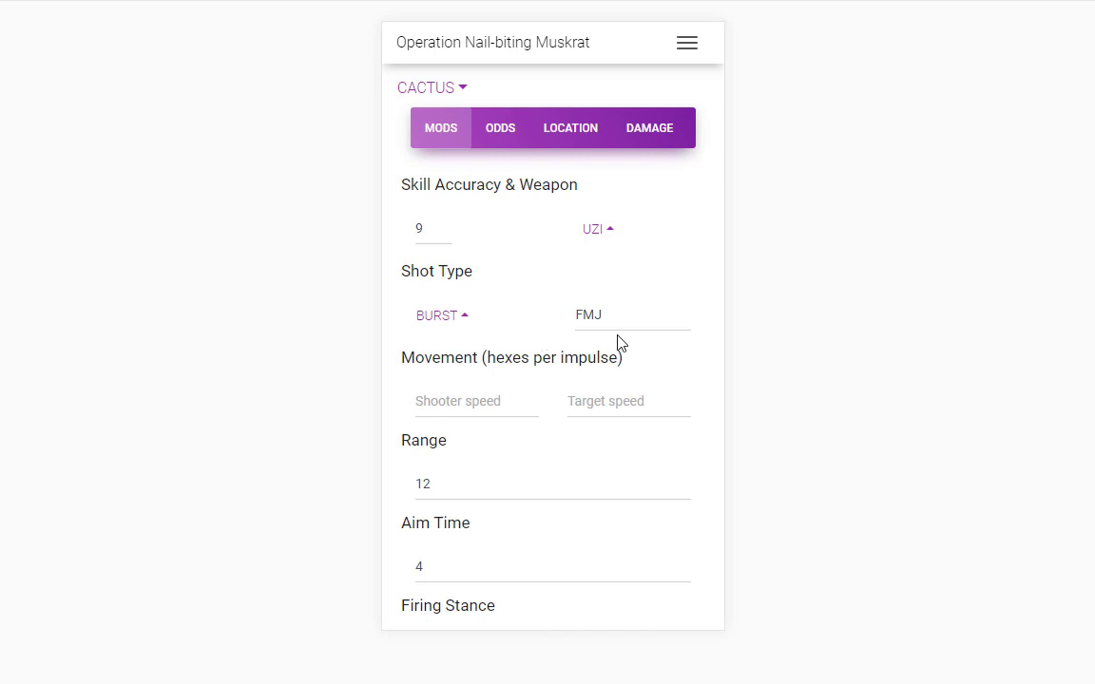
# Open the Set Timer tool and import the character Courageous for a timer by combat actions.
pyautogui.click(687, 45)
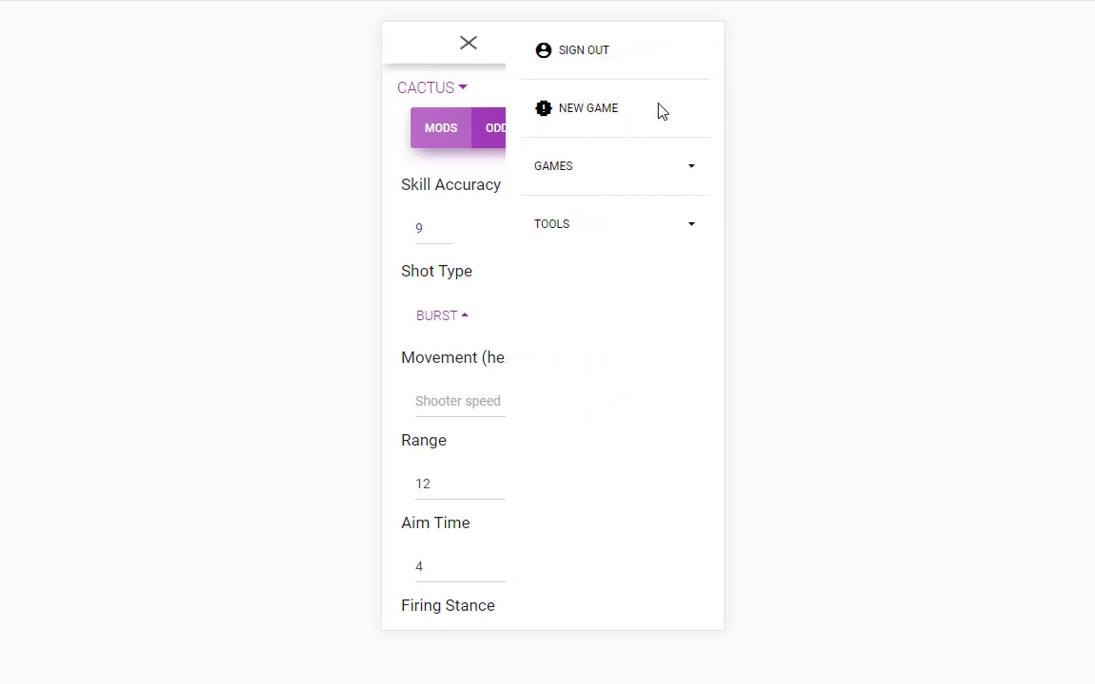
pyautogui.click(576, 233)
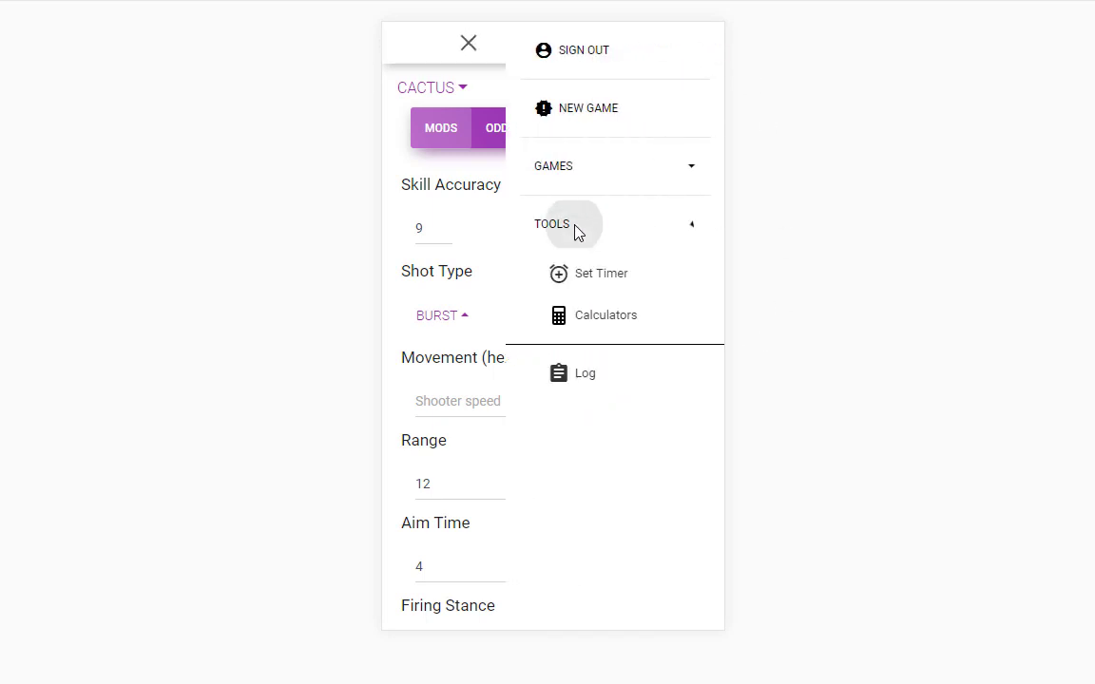
pyautogui.click(600, 277)
pyautogui.scroll(-1, 569, 338)
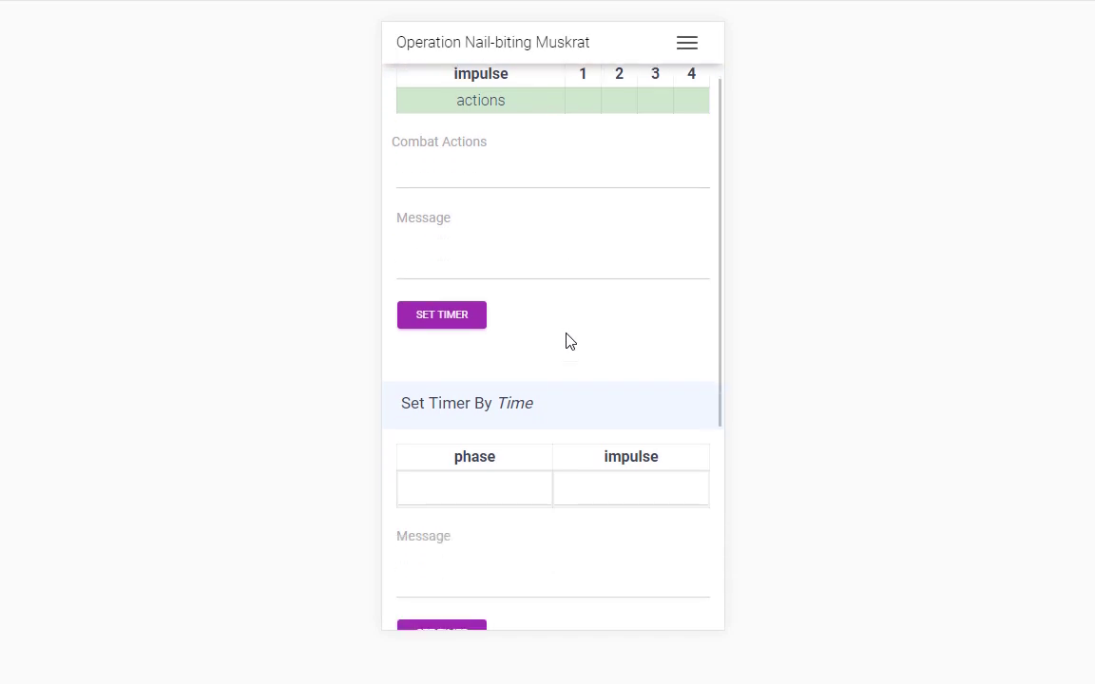
pyautogui.scroll(1, 569, 339)
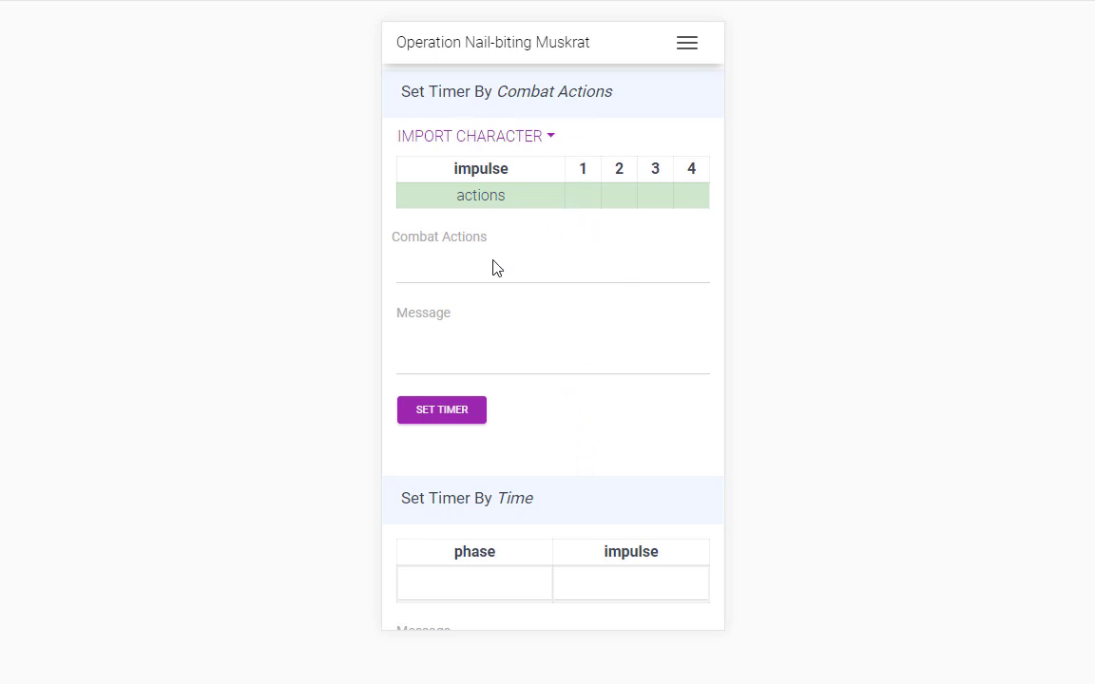
pyautogui.click(518, 142)
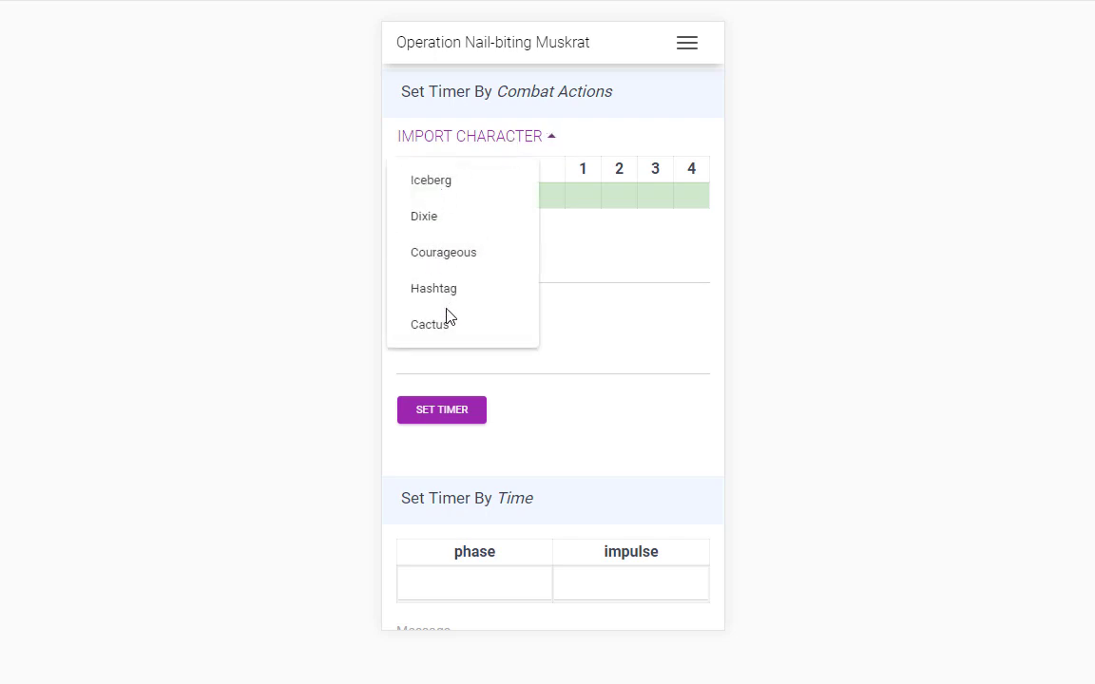
pyautogui.click(435, 259)
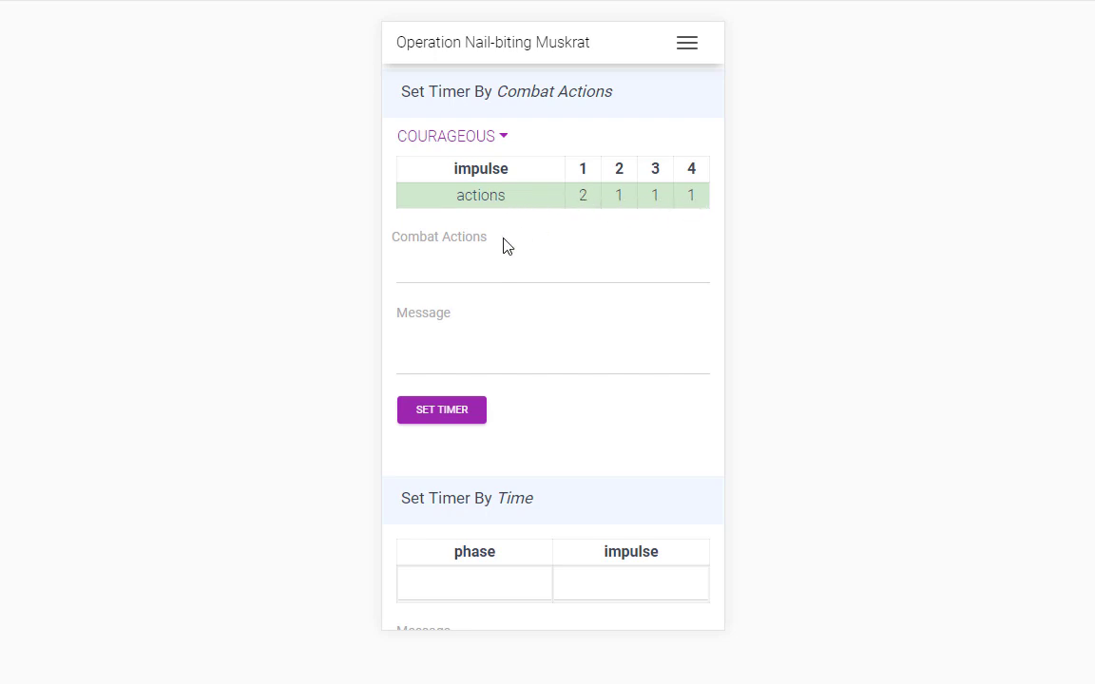
# Set a timer for Courageous of 4 combat actions with the message "fire uzi".
pyautogui.click(469, 272)
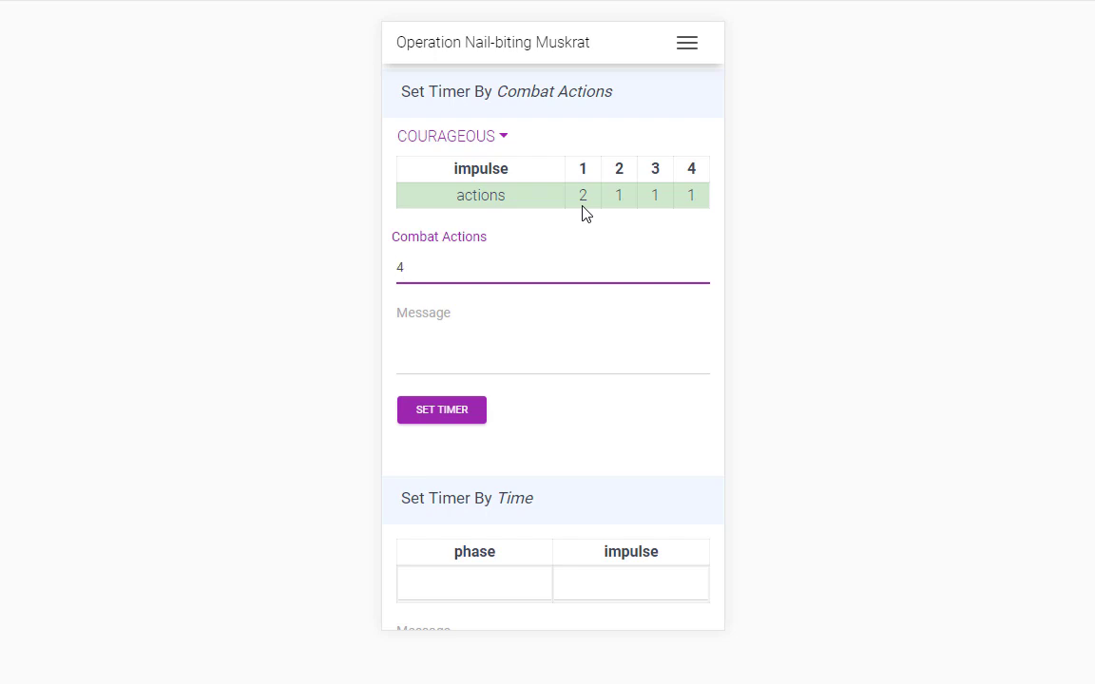
pyautogui.click(487, 370)
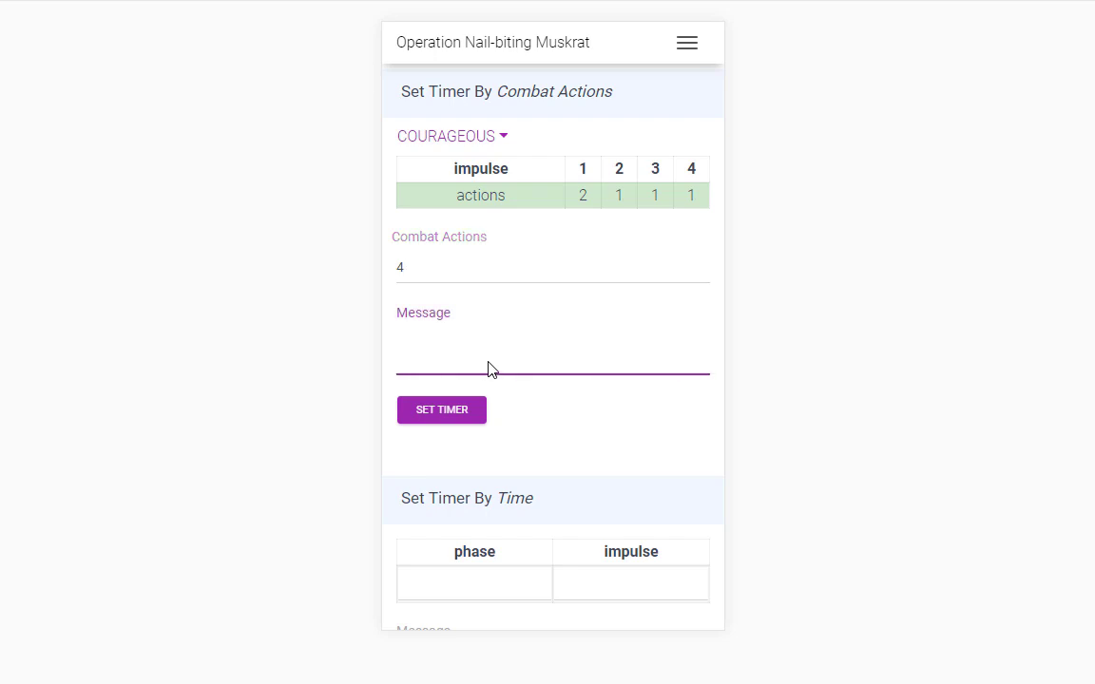
pyautogui.write('fire uzi')
pyautogui.click(442, 412)
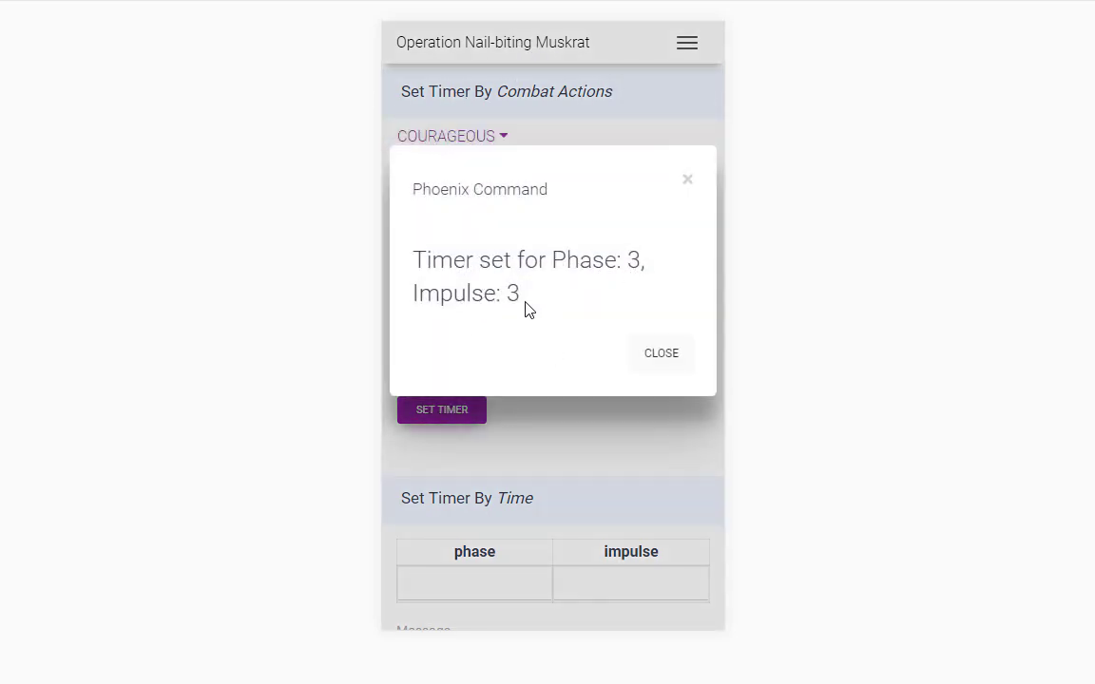
pyautogui.click(661, 355)
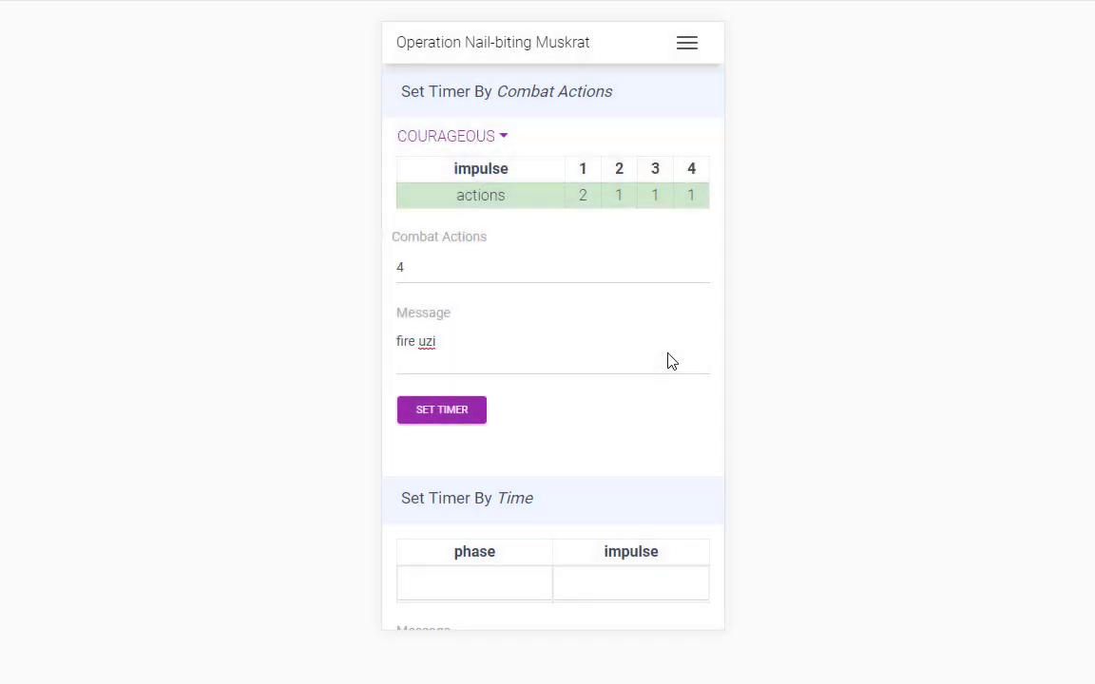
pyautogui.click(583, 193)
# Set a timer by time for phase 8, impulse 3 with the message "smoke grenade ends".
pyautogui.scroll(-4, 557, 397)
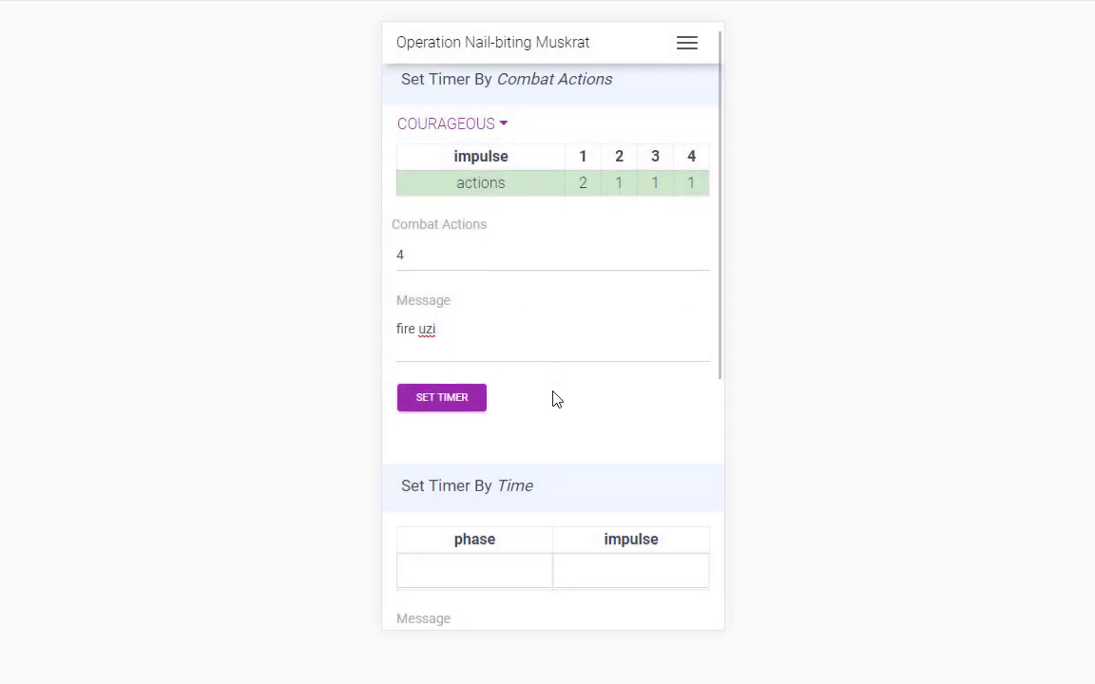
pyautogui.scroll(1, 549, 310)
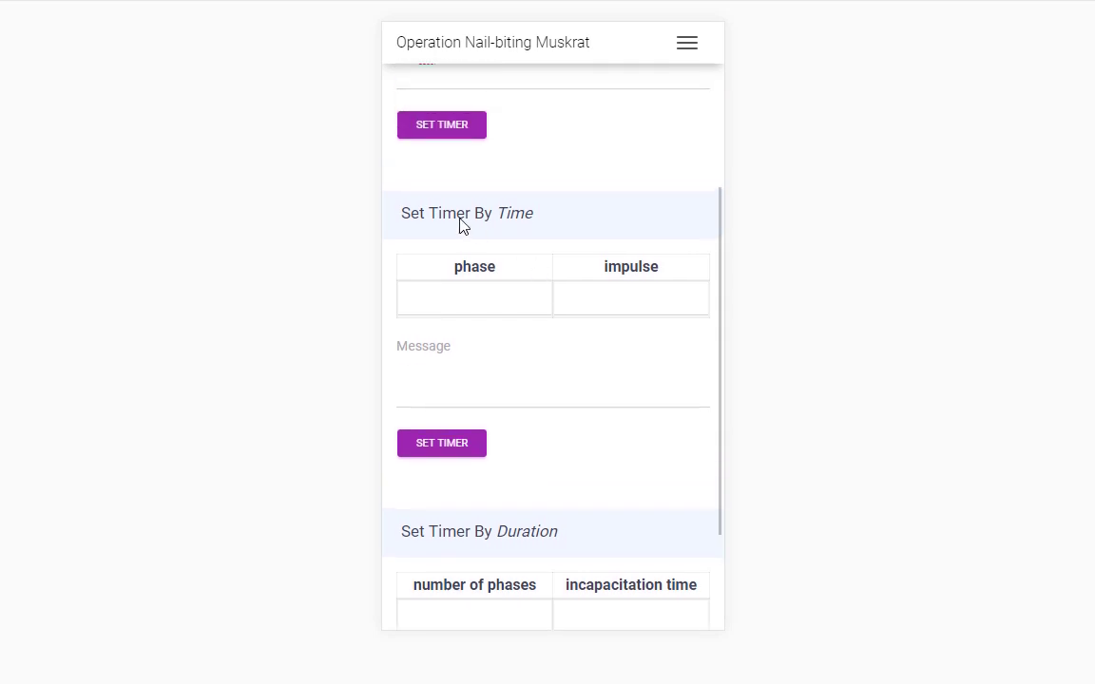
pyautogui.click(477, 302)
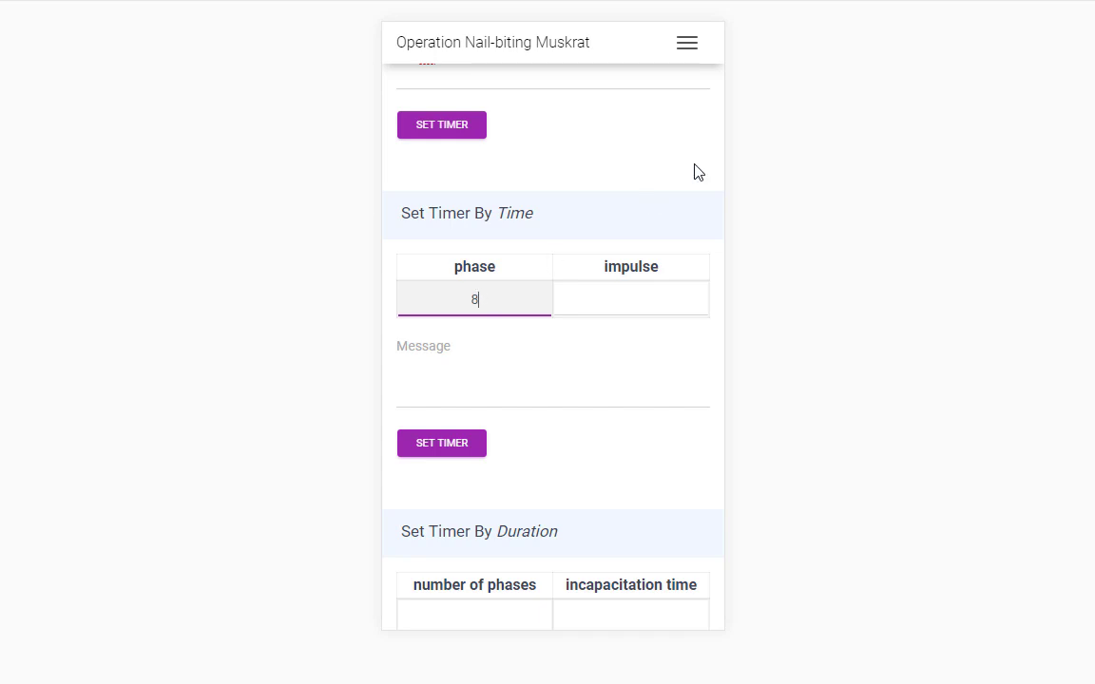
pyautogui.click(644, 305)
pyautogui.write('3')
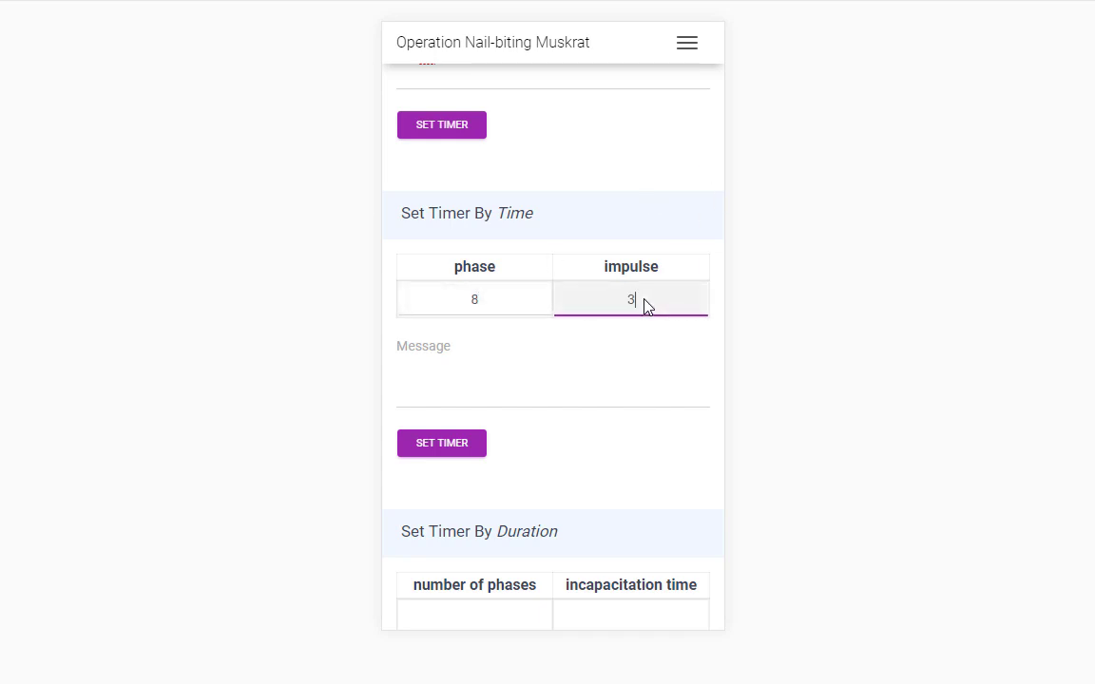
pyautogui.click(441, 403)
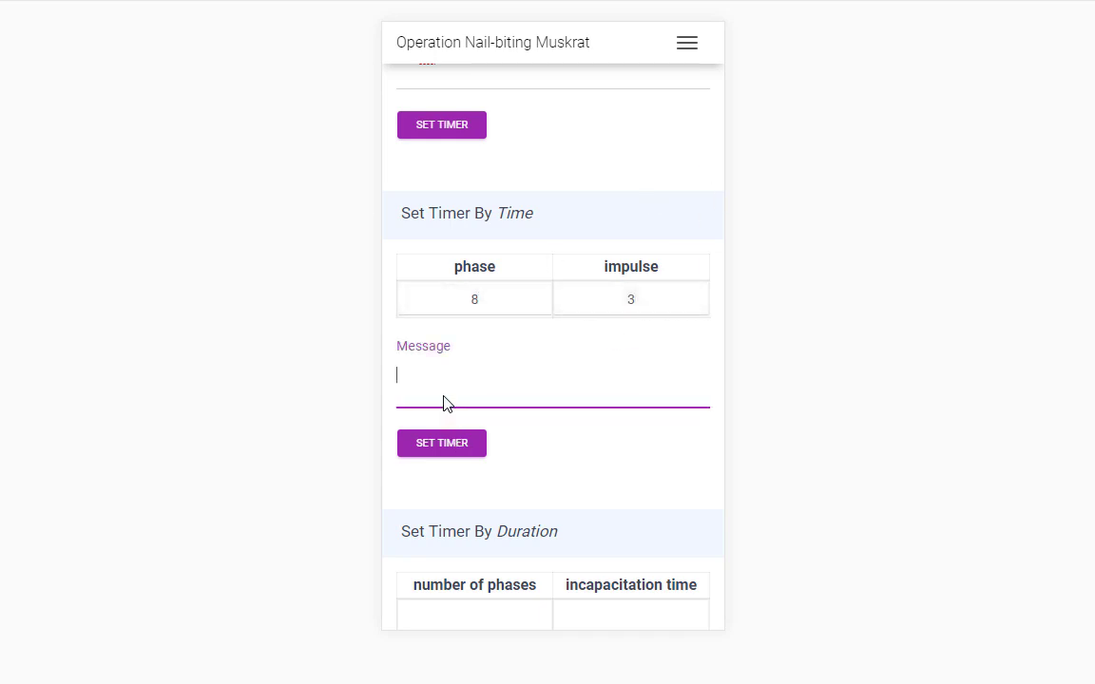
pyautogui.write('smoke grenade ends')
pyautogui.click(455, 445)
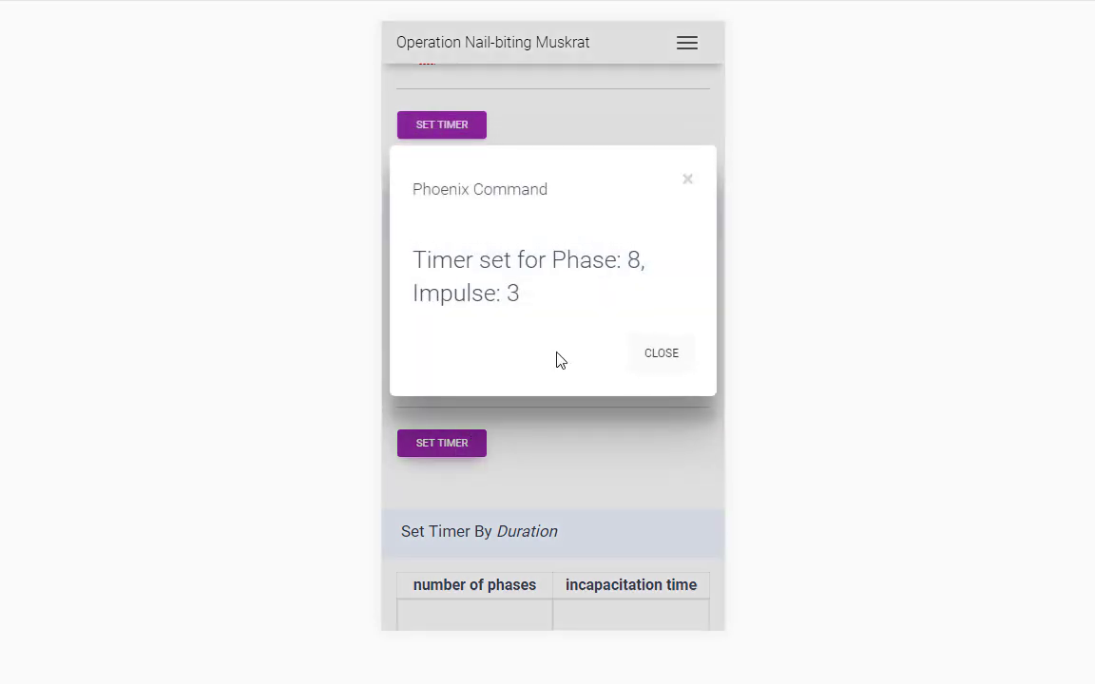
pyautogui.click(658, 356)
# Examine the number of phases and incapacitation time entries for setting a timer by duration.
pyautogui.scroll(-3, 625, 449)
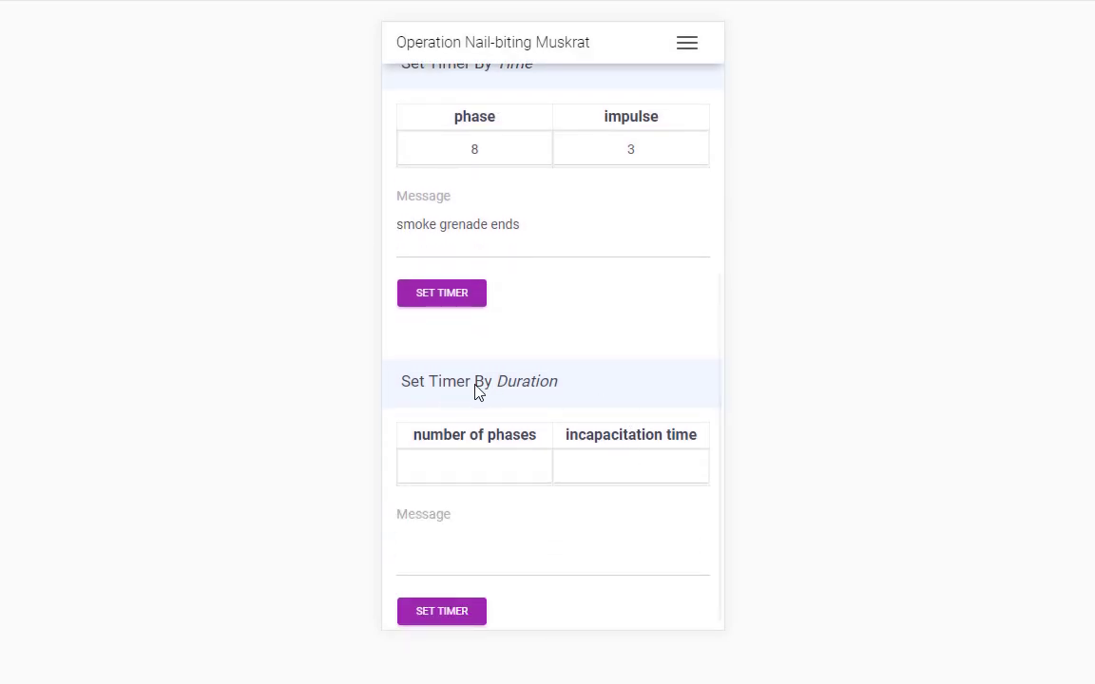
pyautogui.click(452, 469)
pyautogui.click(628, 467)
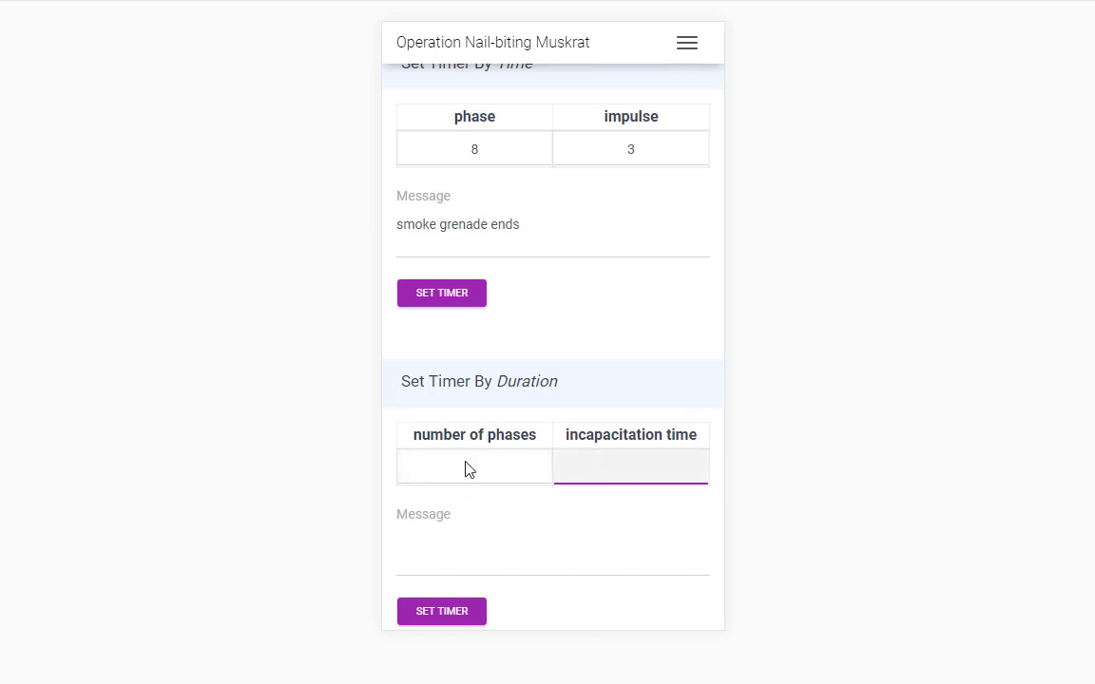
pyautogui.click(467, 467)
pyautogui.click(608, 471)
pyautogui.click(458, 471)
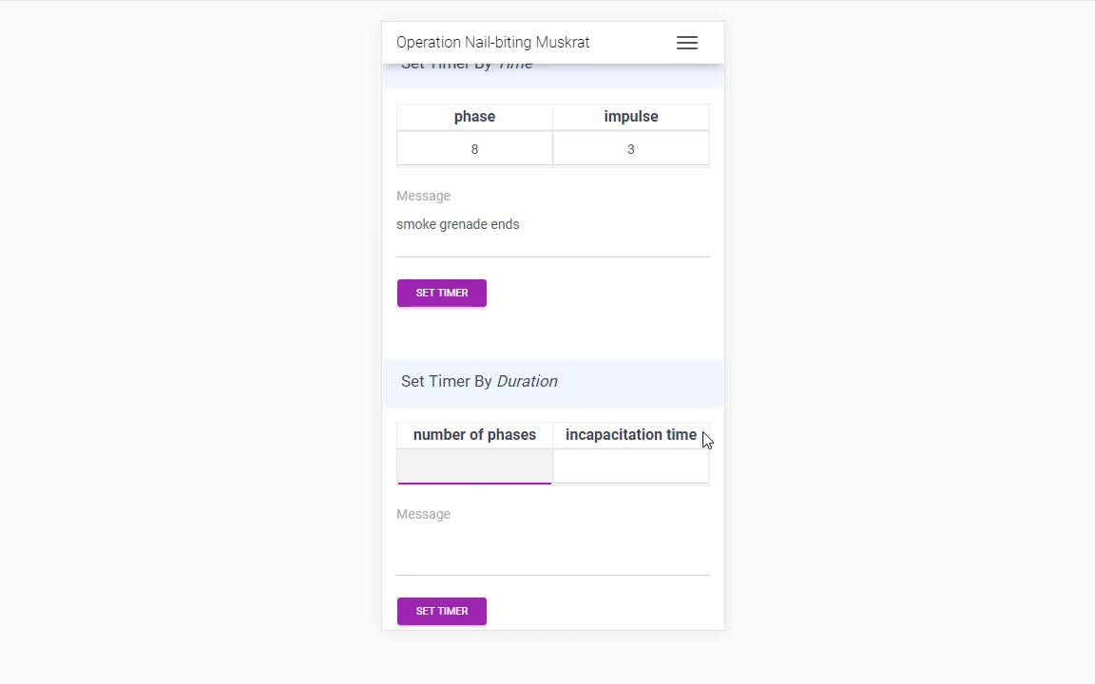
pyautogui.click(643, 477)
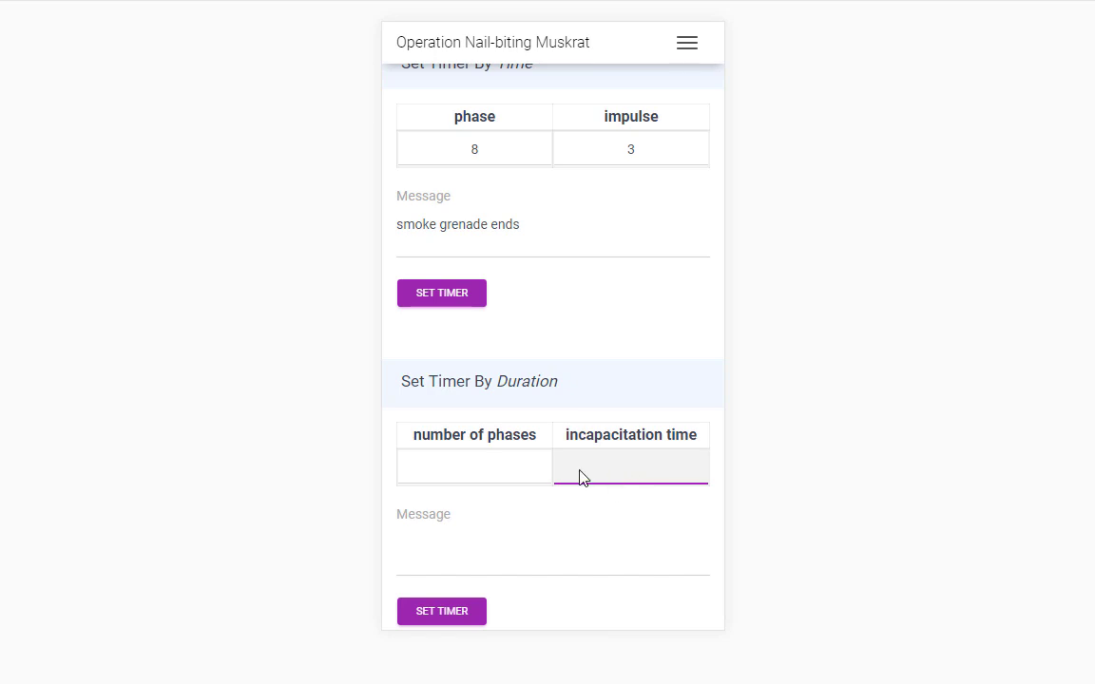
pyautogui.click(492, 470)
pyautogui.click(602, 478)
pyautogui.scroll(5, 618, 440)
pyautogui.scroll(-3, 628, 399)
pyautogui.scroll(-1, 623, 443)
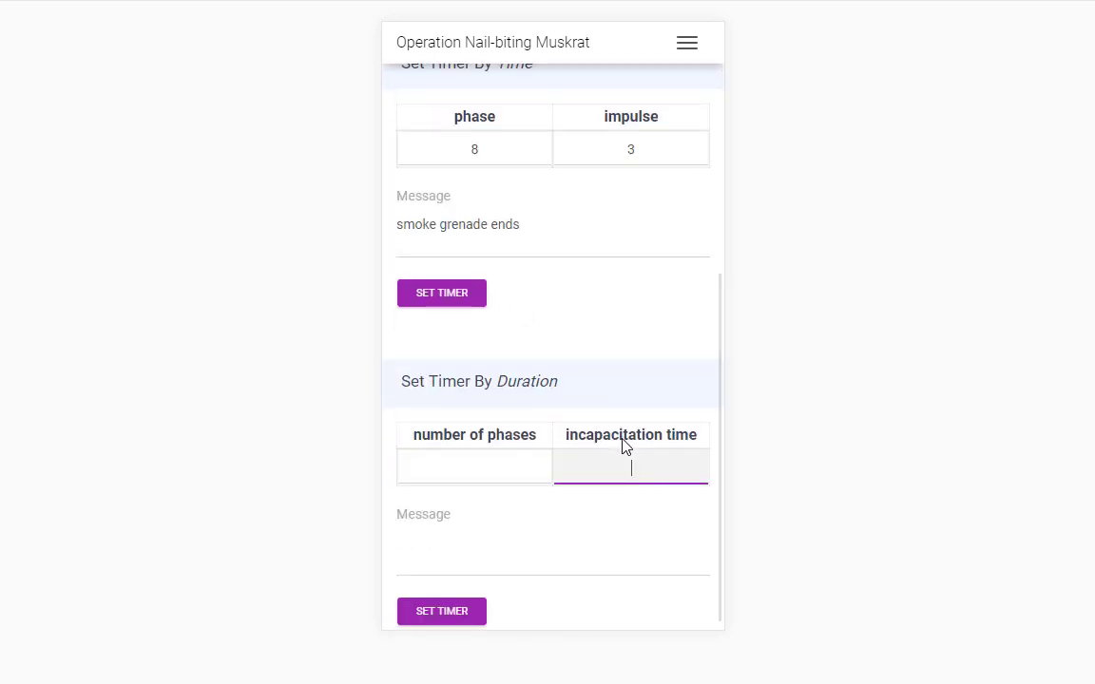
pyautogui.scroll(5, 626, 442)
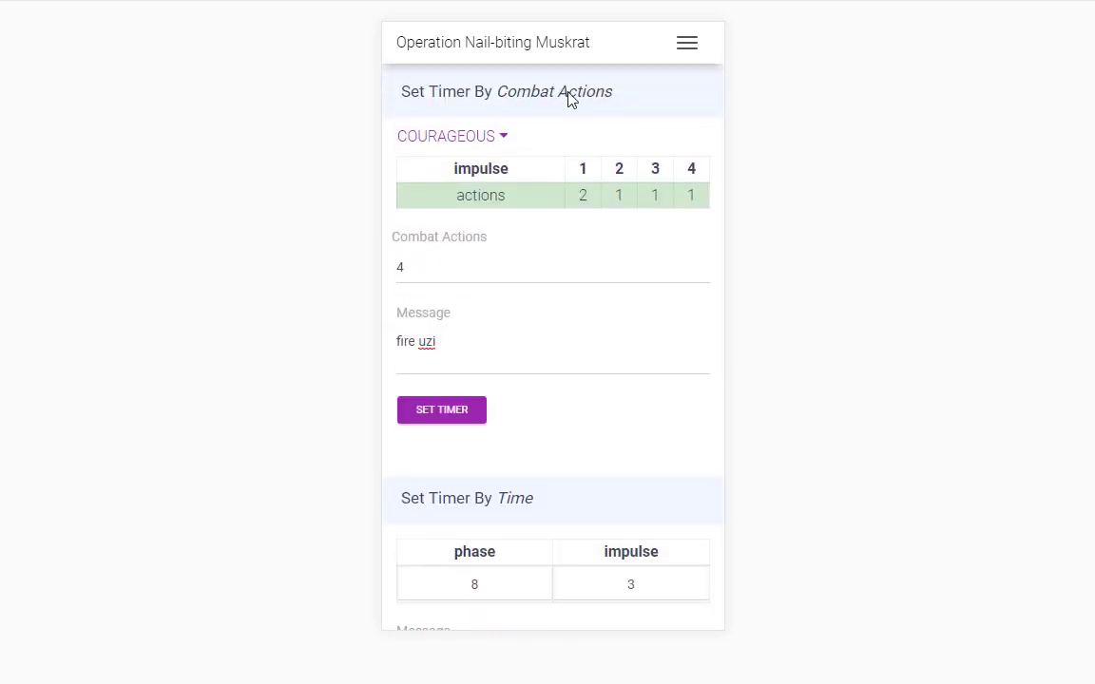
# Return to the Operation Nail-biting Muskrat game, advance it to phase 3, impulse 3, and dismiss Courageous's reminder.
pyautogui.click(689, 48)
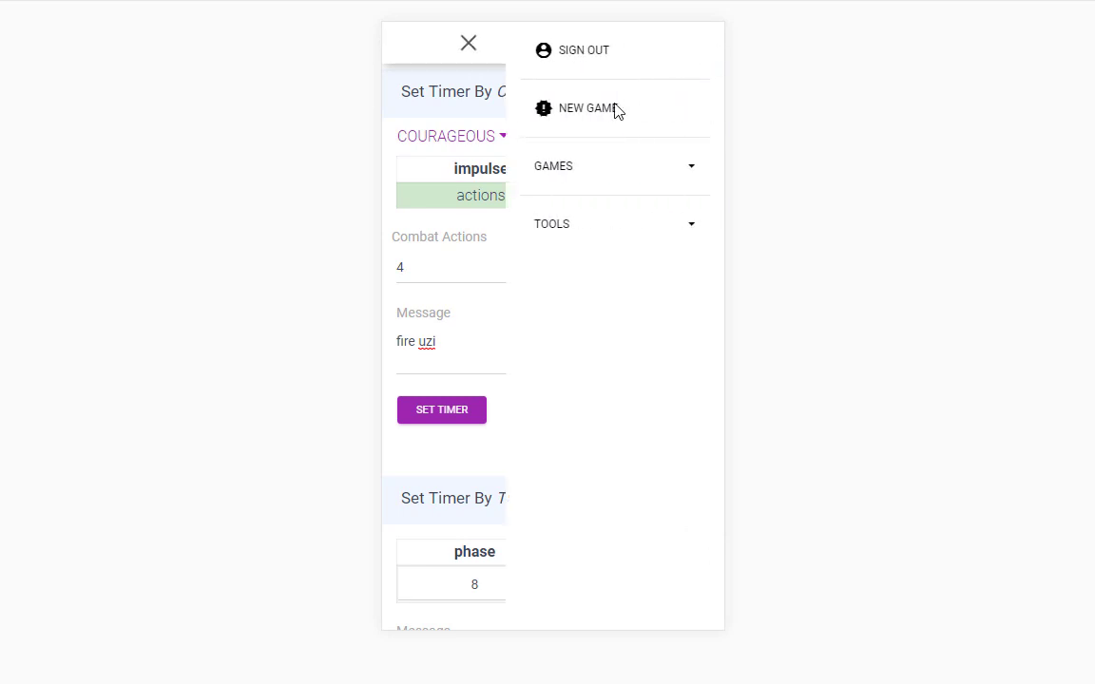
pyautogui.click(557, 171)
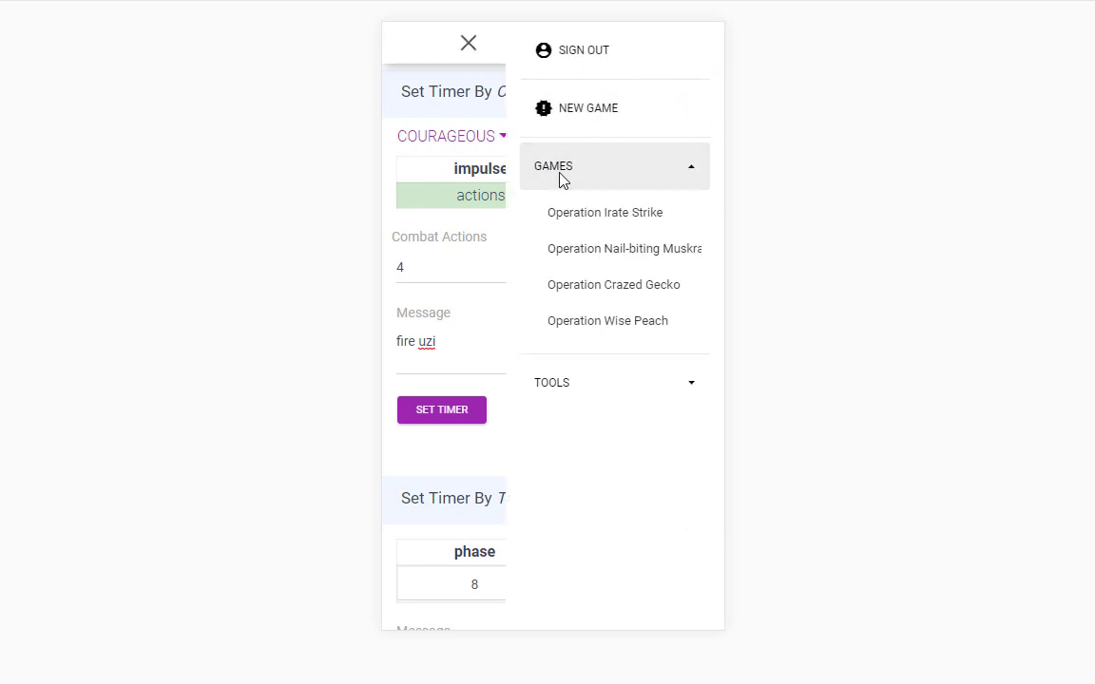
pyautogui.click(611, 253)
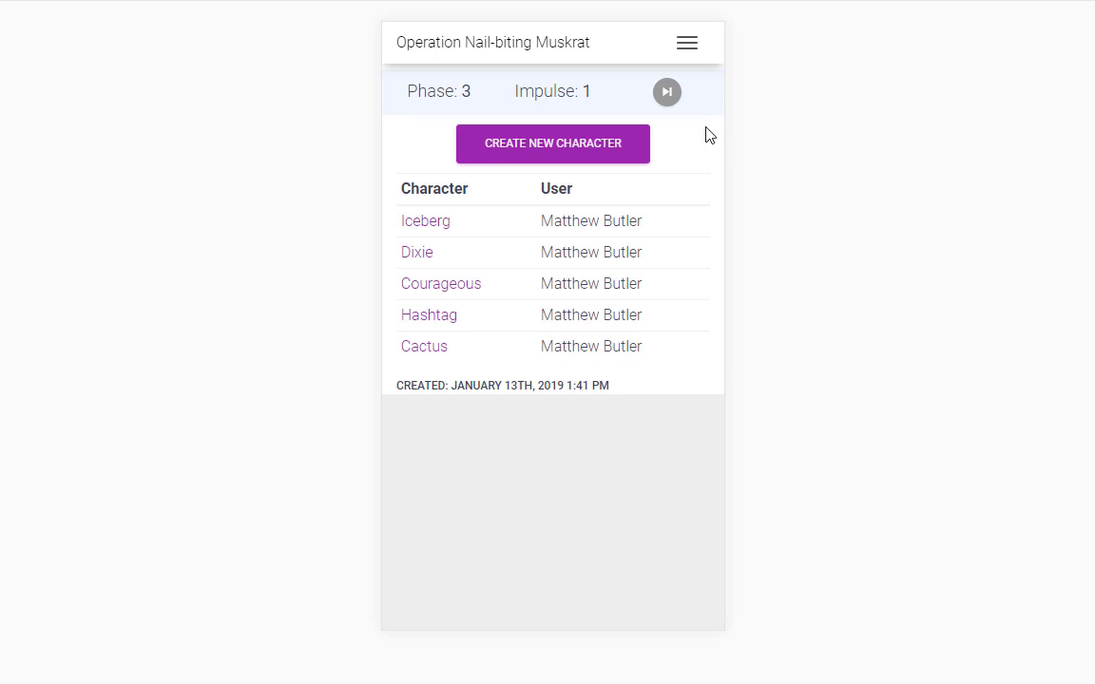
pyautogui.click(667, 94)
pyautogui.click(666, 94)
pyautogui.click(666, 94)
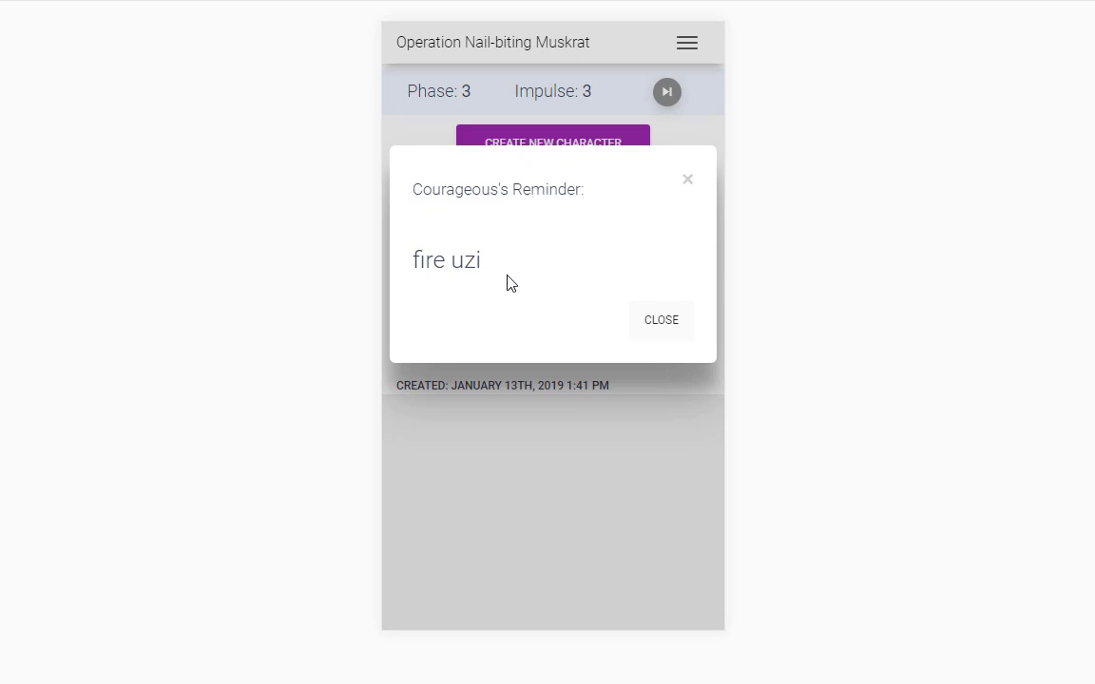
pyautogui.click(656, 321)
# Advance the game time impulse by impulse until phase 12.
pyautogui.click(667, 92)
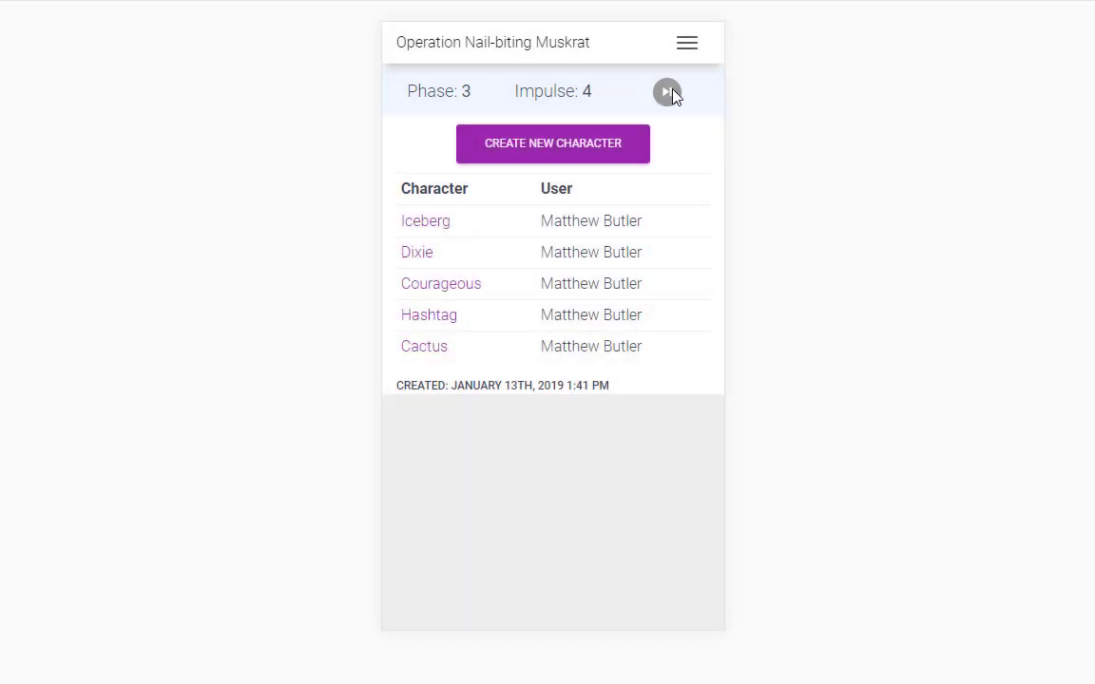
pyautogui.click(668, 93)
pyautogui.click(668, 92)
pyautogui.click(667, 92)
pyautogui.click(667, 92)
pyautogui.click(667, 93)
pyautogui.click(667, 92)
pyautogui.click(667, 93)
pyautogui.click(668, 92)
pyautogui.click(671, 92)
pyautogui.click(671, 92)
pyautogui.click(671, 92)
pyautogui.click(671, 92)
pyautogui.click(671, 92)
pyautogui.click(671, 92)
pyautogui.click(671, 92)
pyautogui.click(671, 92)
pyautogui.click(671, 92)
pyautogui.click(671, 92)
pyautogui.click(671, 92)
pyautogui.click(671, 92)
pyautogui.click(671, 92)
pyautogui.click(671, 93)
pyautogui.click(671, 93)
pyautogui.click(671, 92)
pyautogui.click(671, 92)
pyautogui.click(672, 92)
pyautogui.click(671, 93)
pyautogui.click(671, 92)
pyautogui.click(671, 92)
pyautogui.click(671, 92)
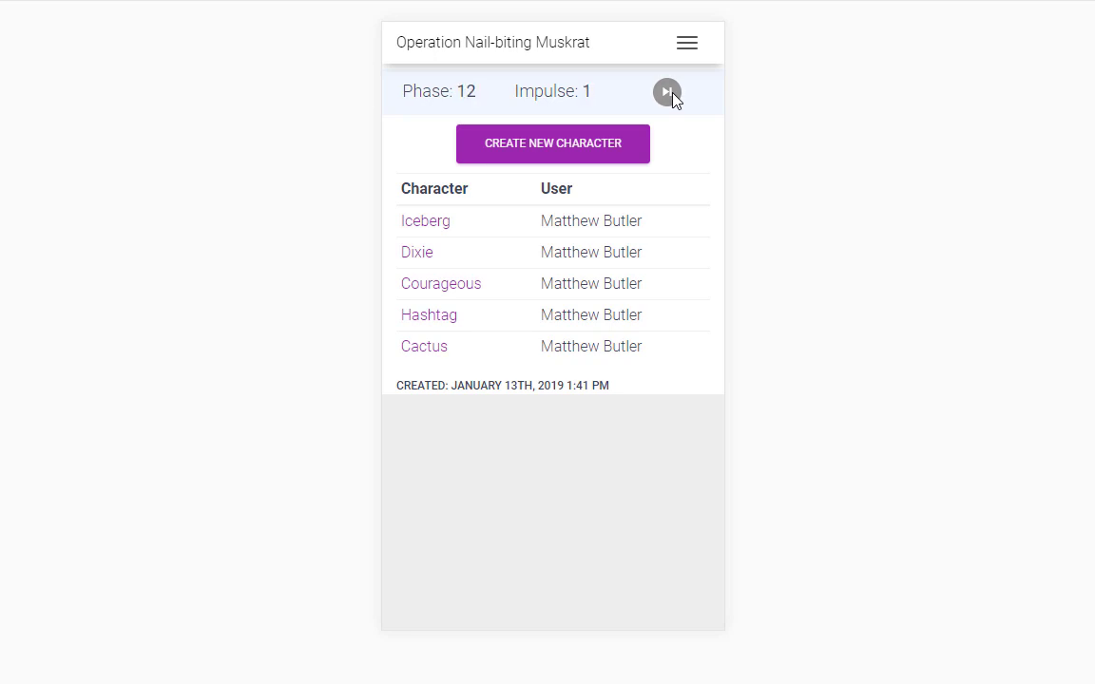
pyautogui.click(671, 92)
pyautogui.click(671, 93)
pyautogui.click(671, 92)
# Look at the new game creation page, and switch to the Operation Wise Peach game.
pyautogui.click(687, 44)
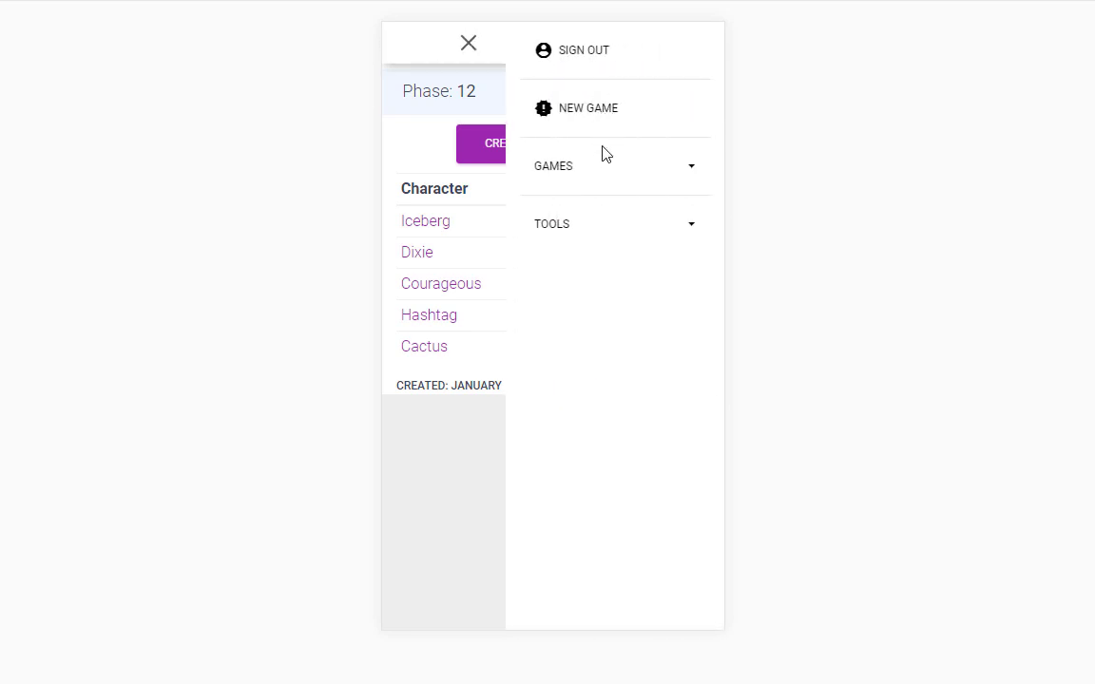
pyautogui.click(590, 116)
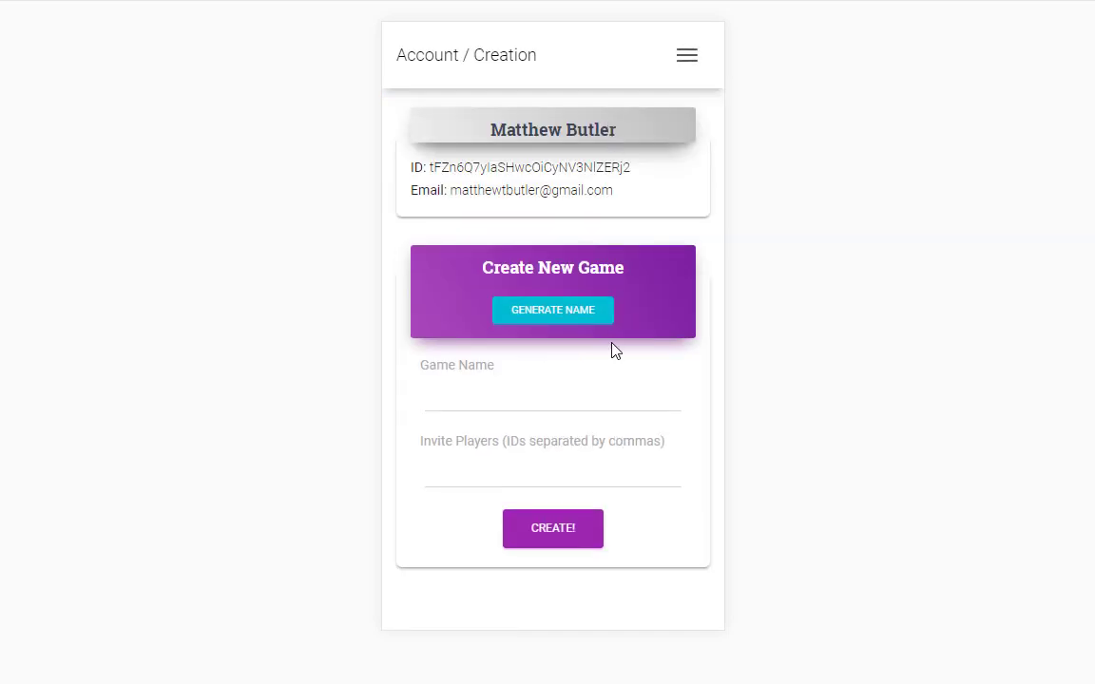
pyautogui.click(688, 60)
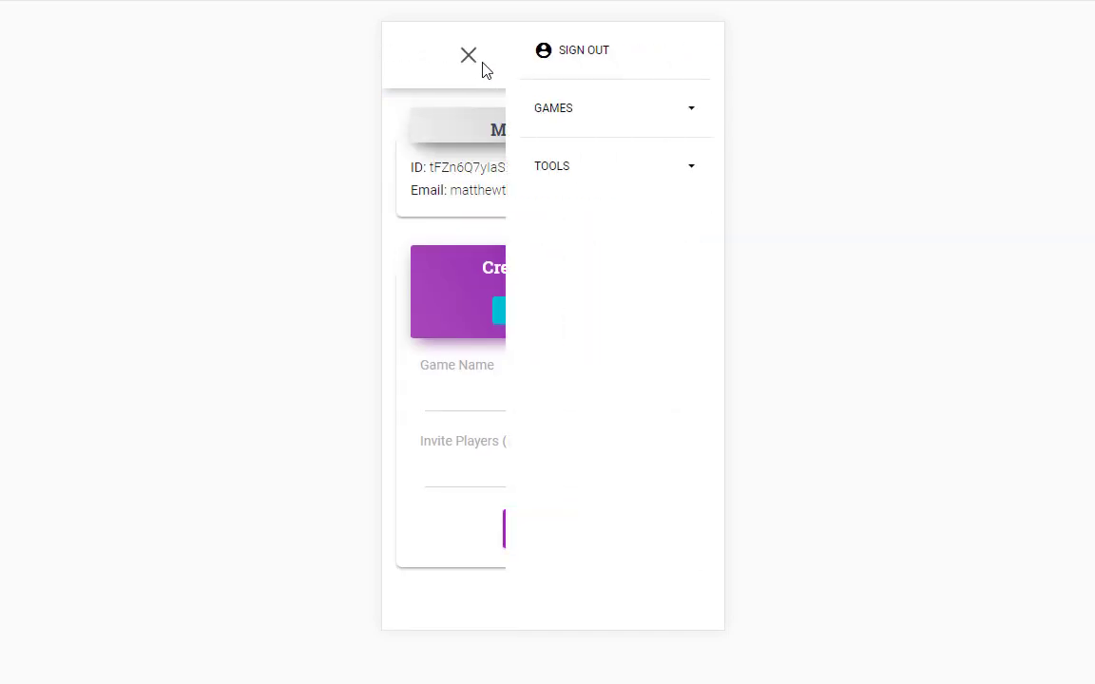
pyautogui.click(562, 111)
pyautogui.click(591, 266)
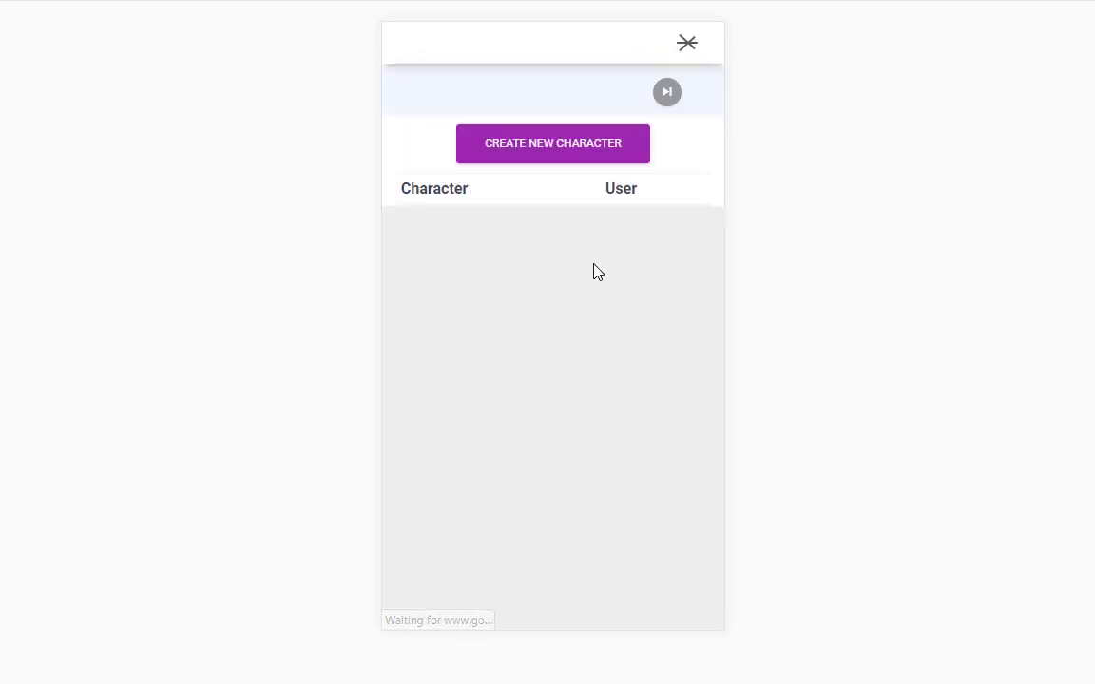
# Create a new character with random attributes, equipped with the Type 51, Uzi and M16A2 weapons.
pyautogui.click(543, 145)
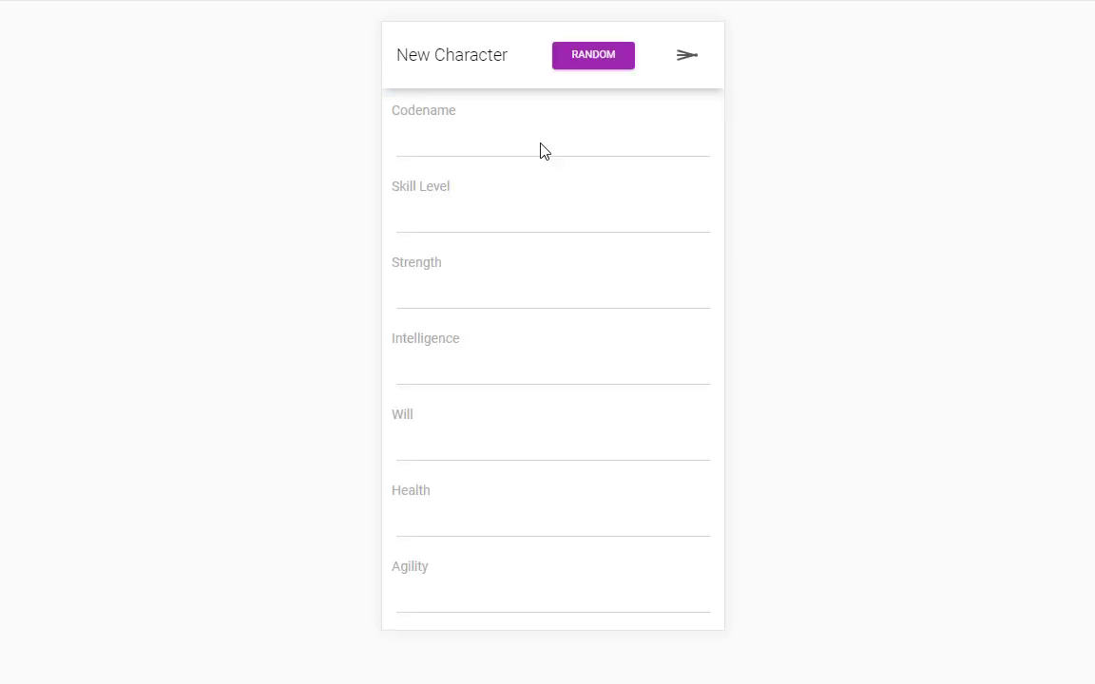
pyautogui.click(604, 62)
pyautogui.scroll(-5, 585, 392)
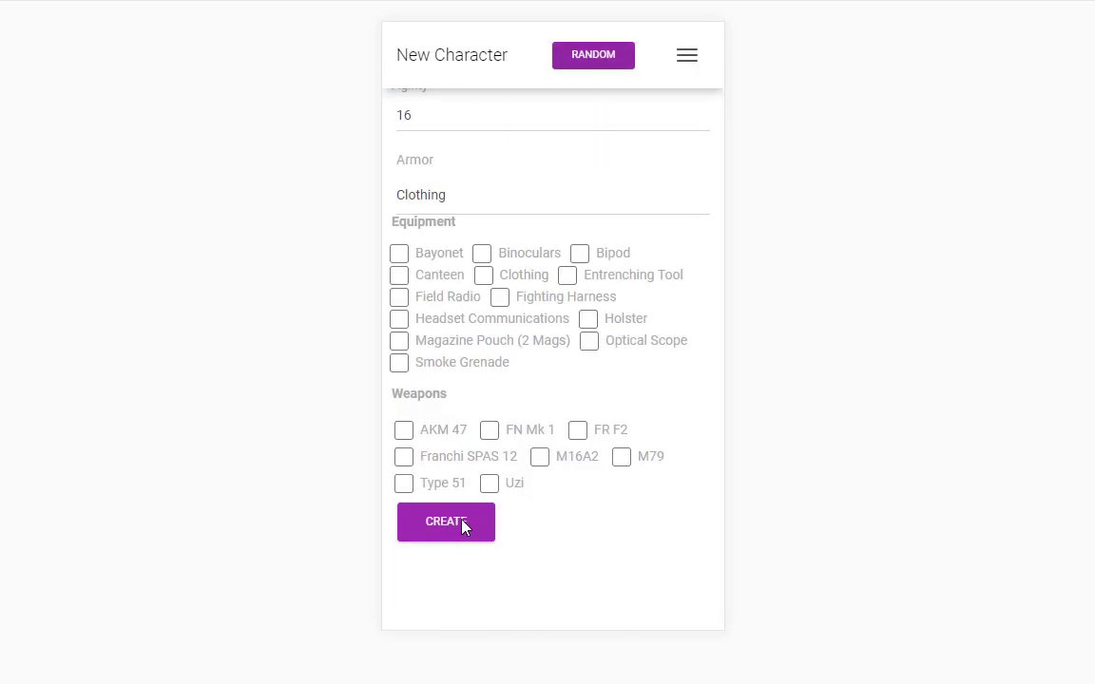
pyautogui.click(404, 483)
pyautogui.click(507, 486)
pyautogui.click(540, 458)
pyautogui.click(425, 535)
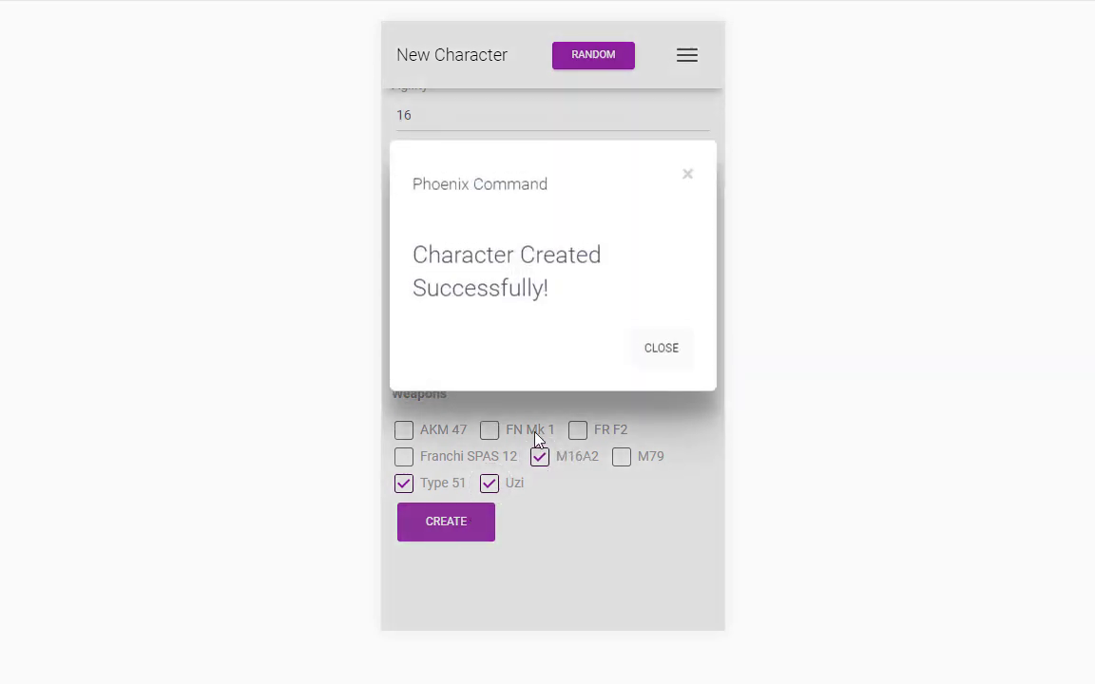
# Dismiss the character creation confirmation and return to the Operation Wise Peach game.
pyautogui.click(688, 347)
pyautogui.click(686, 59)
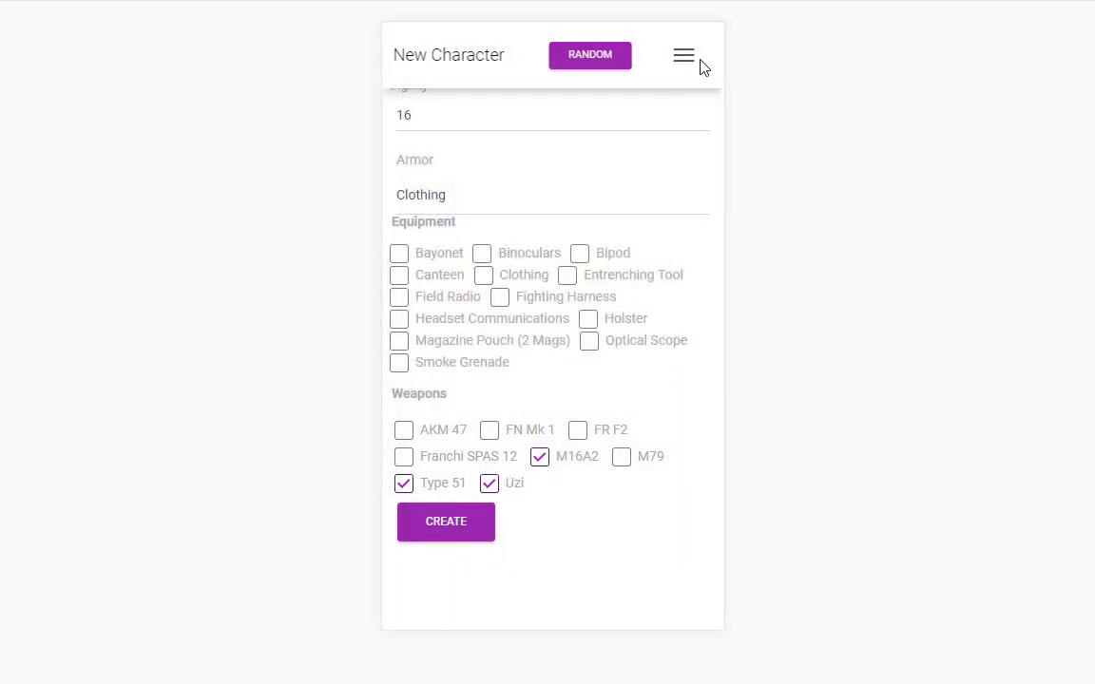
pyautogui.click(576, 171)
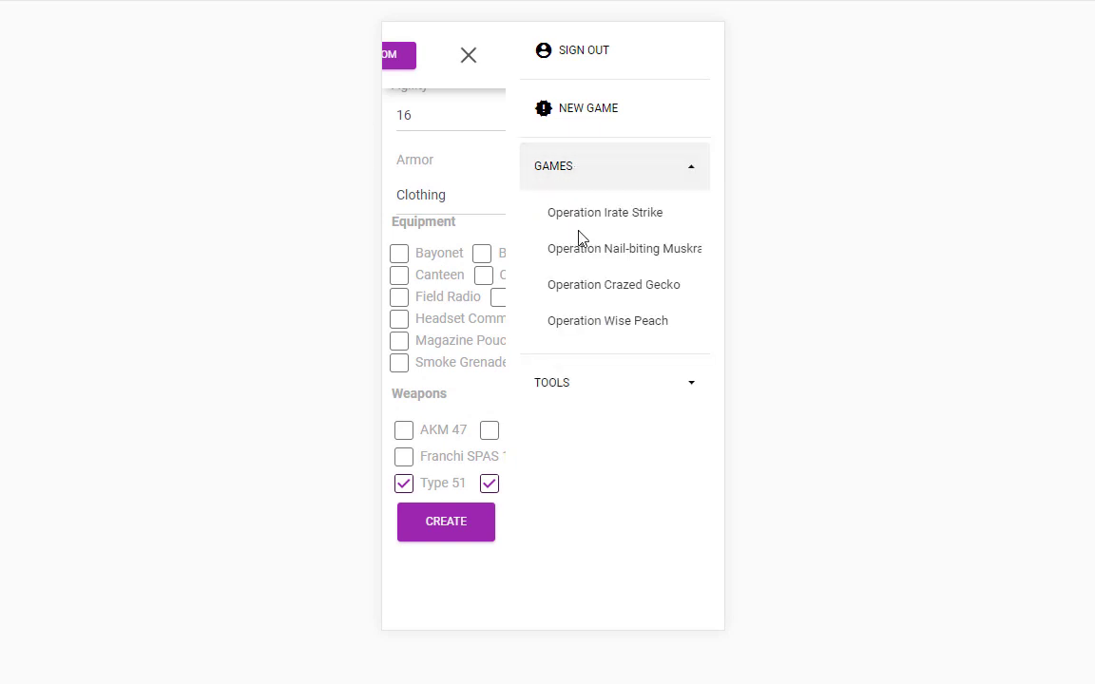
pyautogui.click(591, 322)
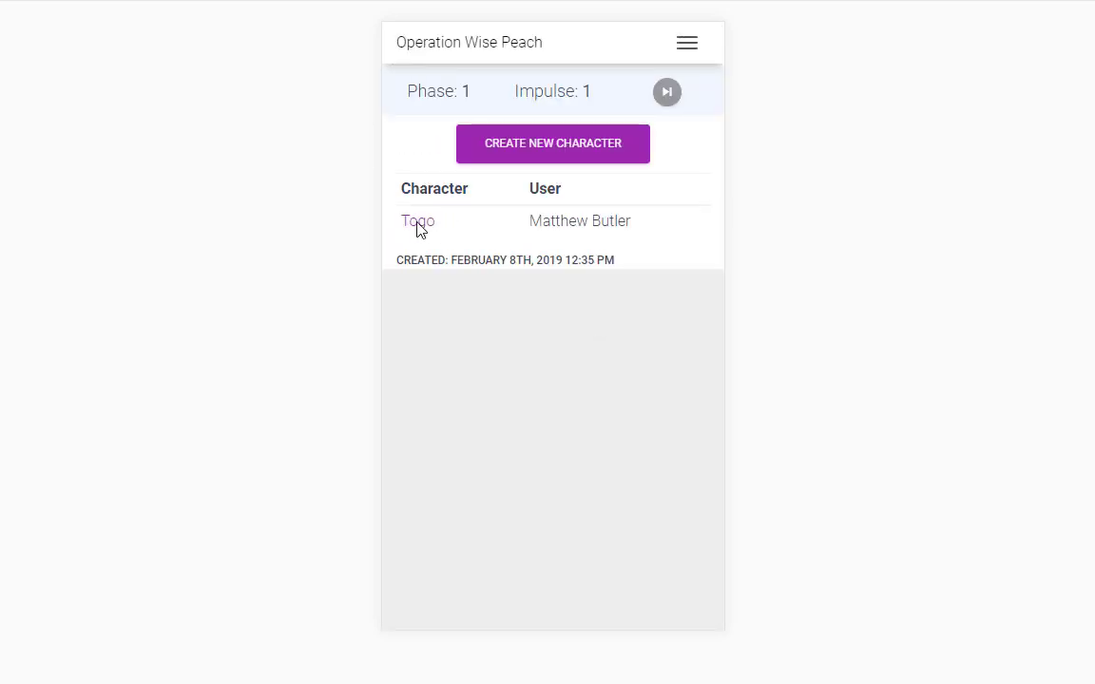
# Open the character Togo and review the details and aim time tables of its equipped weapons.
pyautogui.click(420, 225)
pyautogui.click(516, 145)
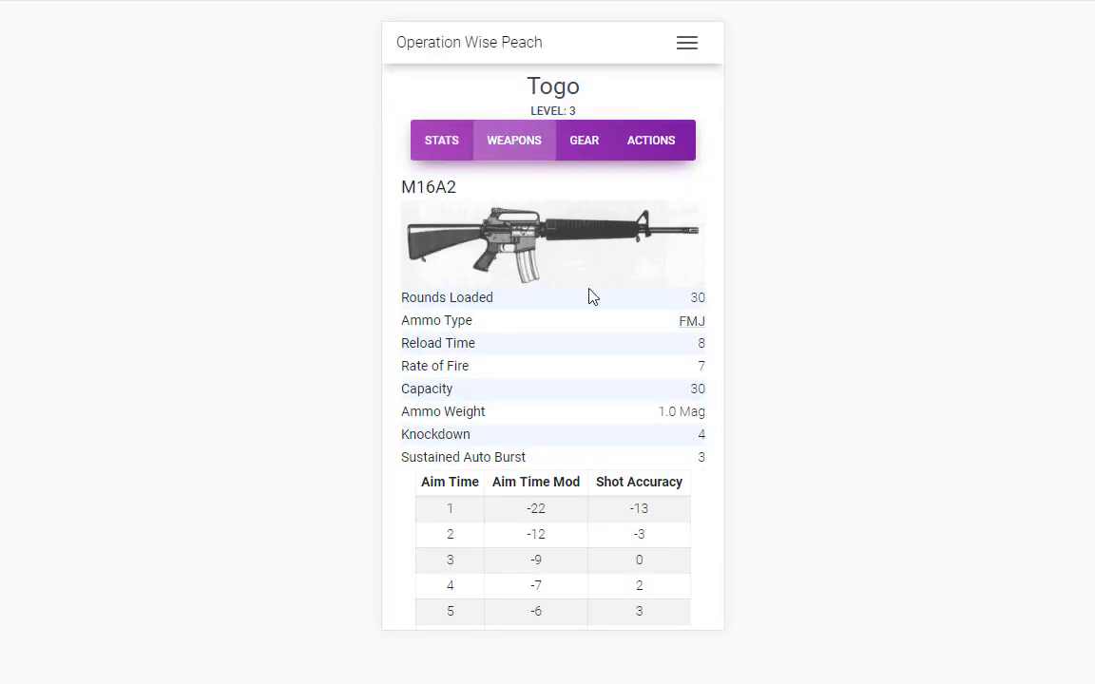
pyautogui.scroll(-10, 570, 380)
pyautogui.scroll(-10, 577, 397)
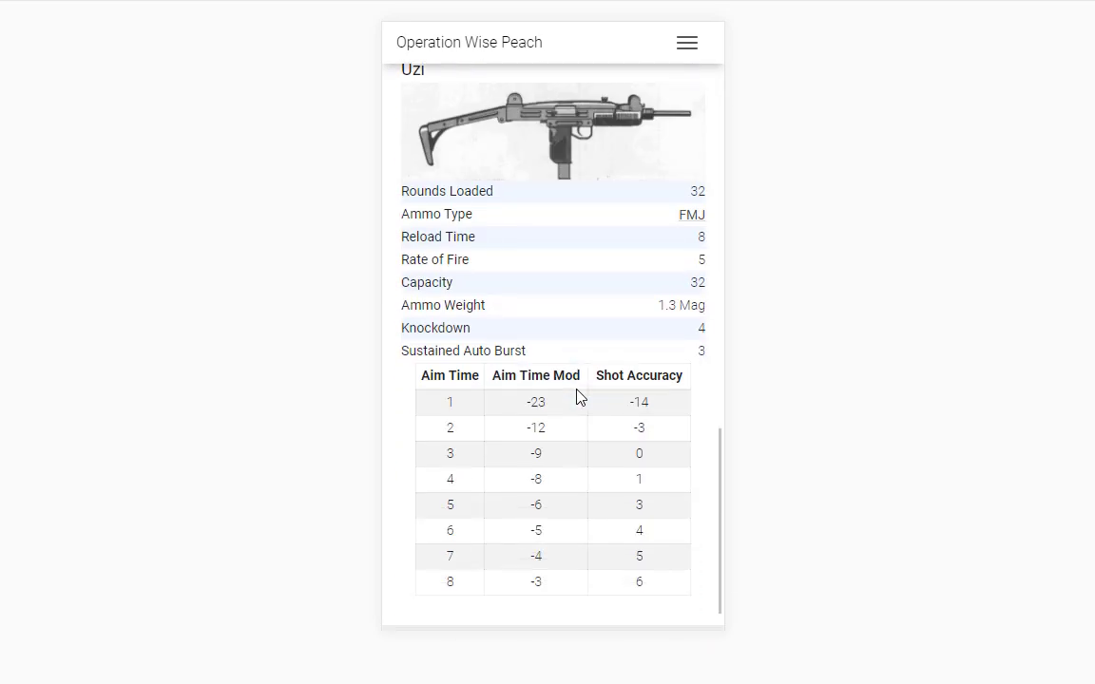
pyautogui.scroll(20, 580, 397)
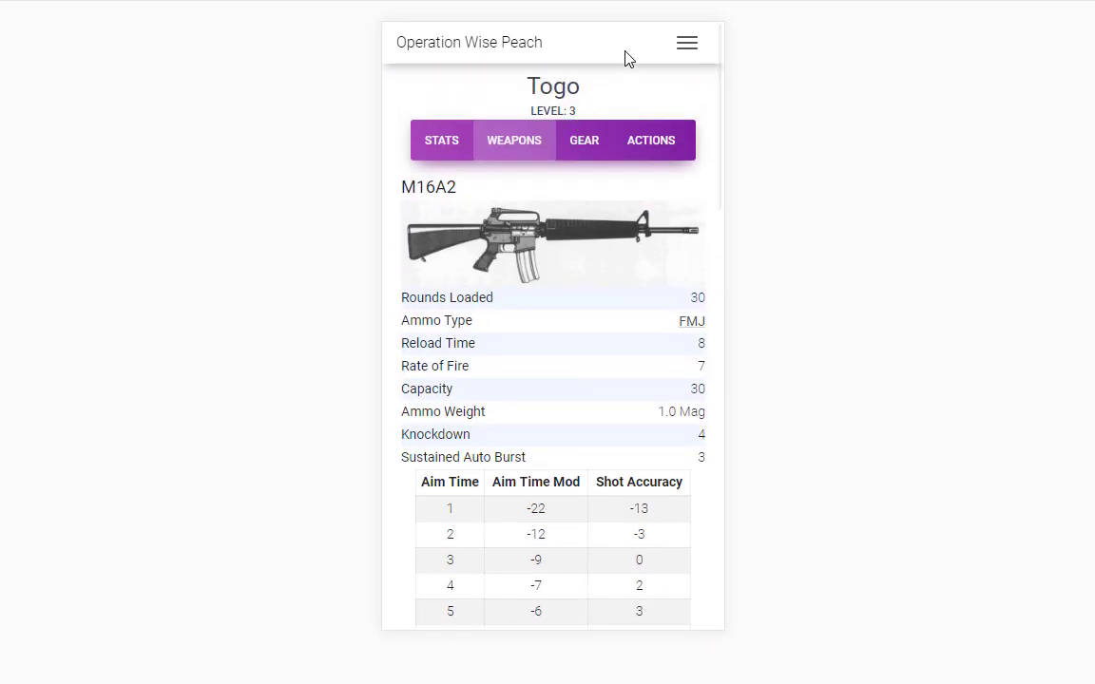
# Bring up the app's navigation options from Togo's weapons page.
pyautogui.click(690, 42)
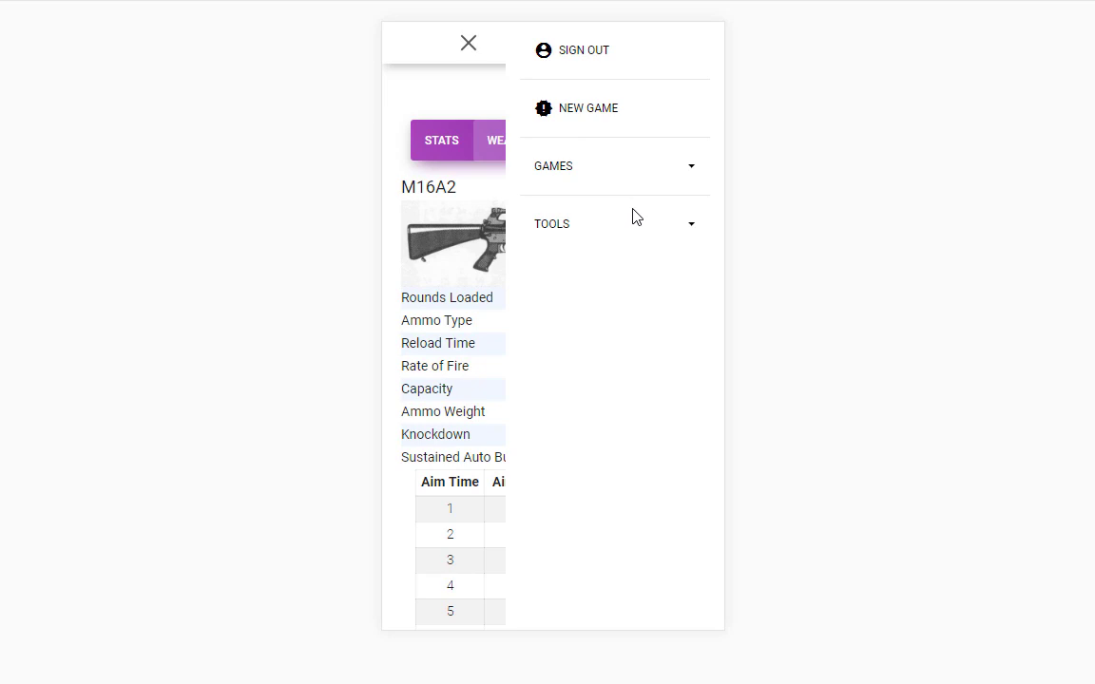